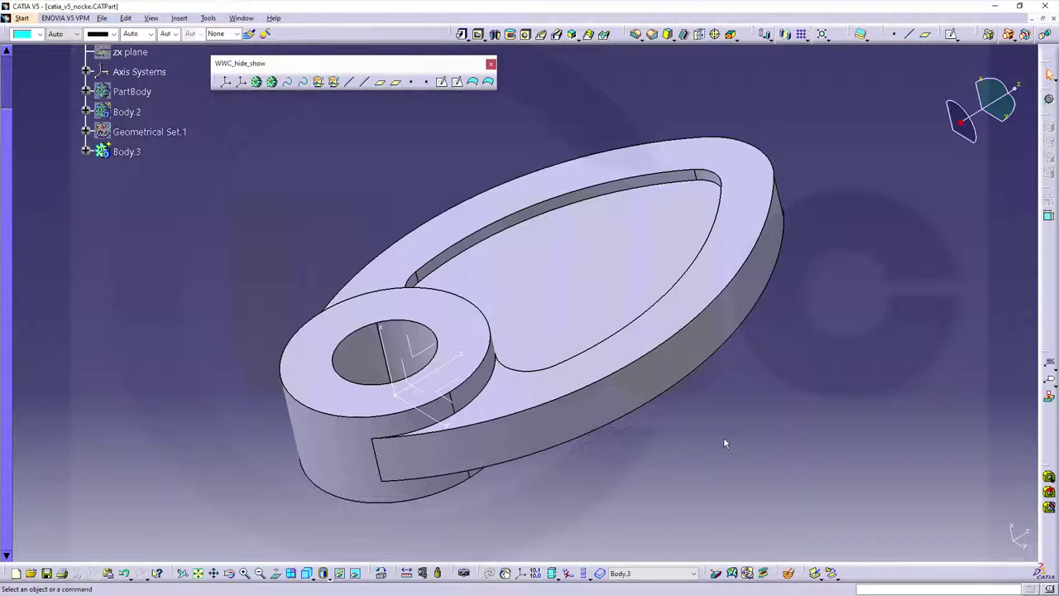
{"action": "middle_click_drag", "start_coordinate": [724, 444], "coordinate": [716, 474]}
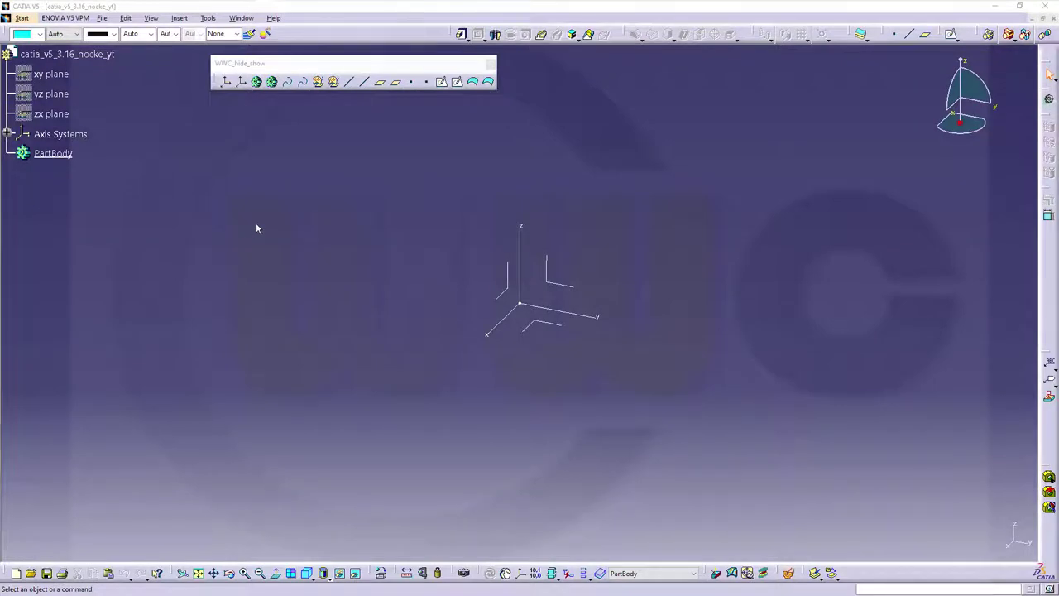
Step: Insert a new geometrical set directly under the part, keeping the default name
{"action": "left_click", "coordinate": [179, 18]}
{"action": "left_click", "coordinate": [207, 58]}
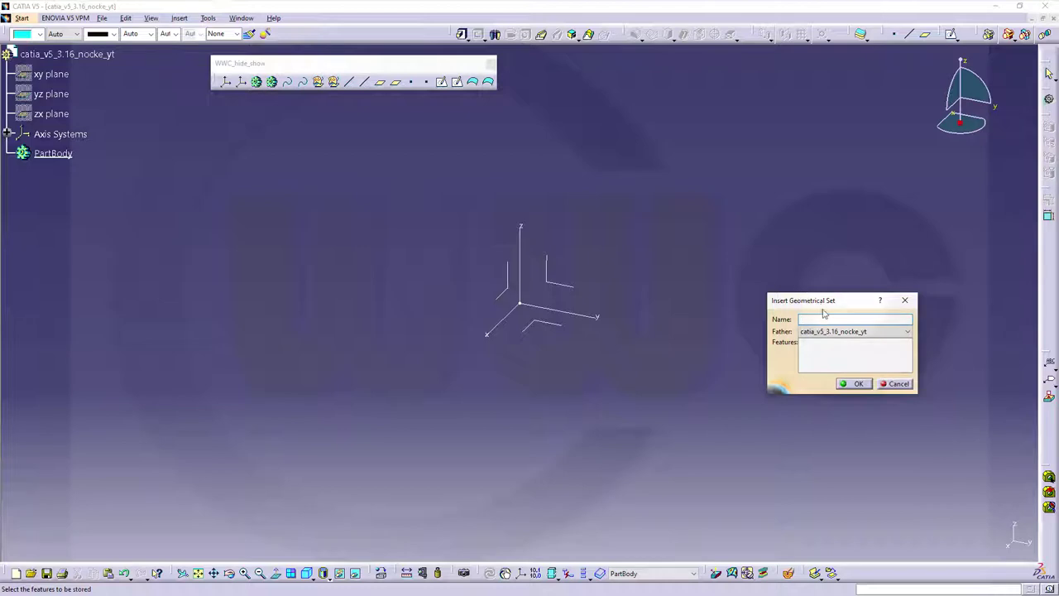
{"action": "left_click", "coordinate": [855, 384]}
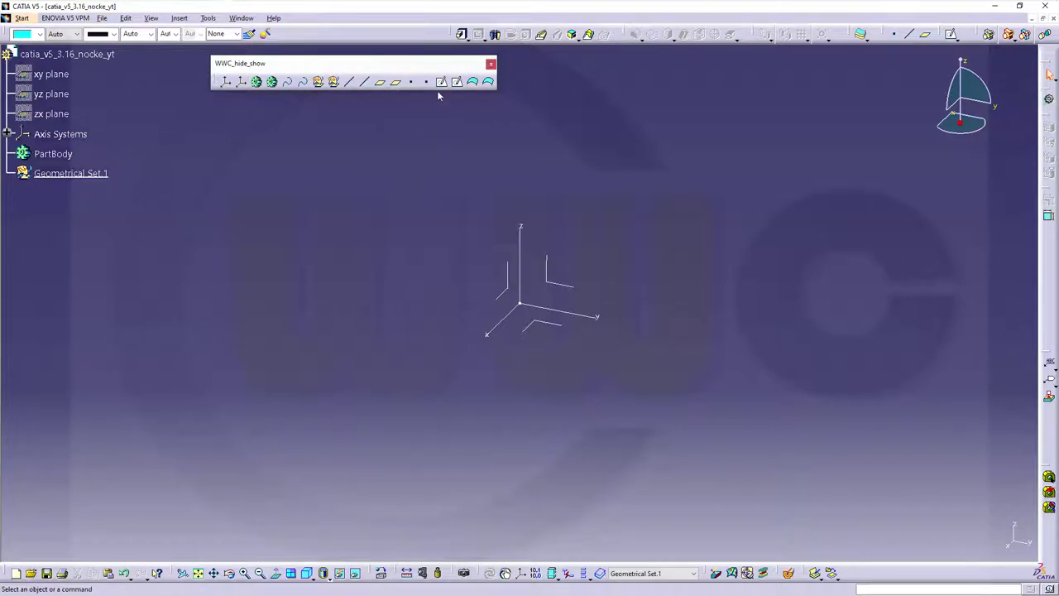
Step: Create a sketch on the yz plane of the axis system and hide the sketch's own H and V axes
{"action": "left_click", "coordinate": [951, 37]}
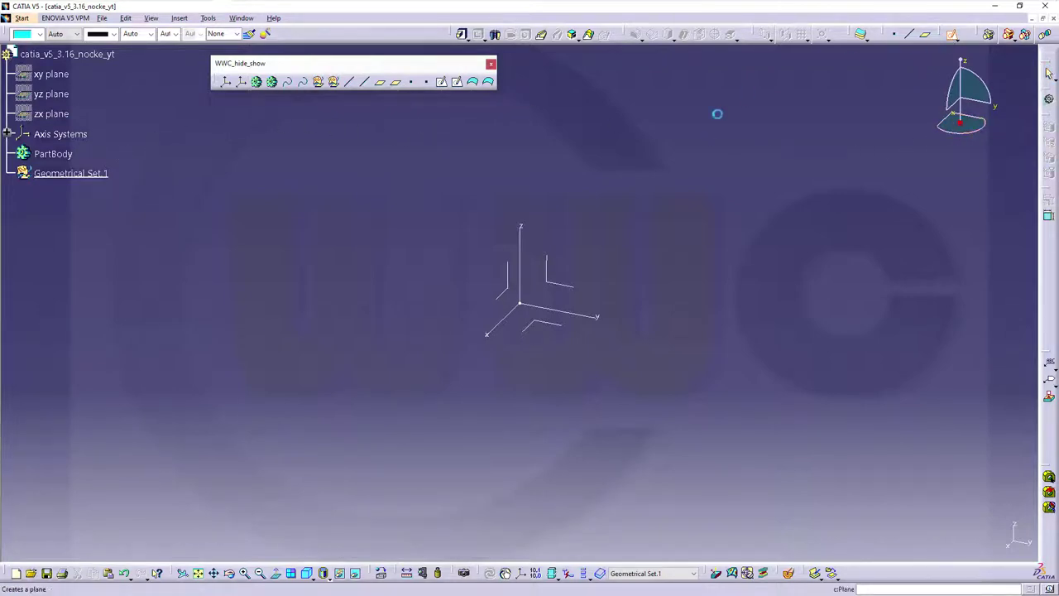
{"action": "left_click", "coordinate": [561, 287]}
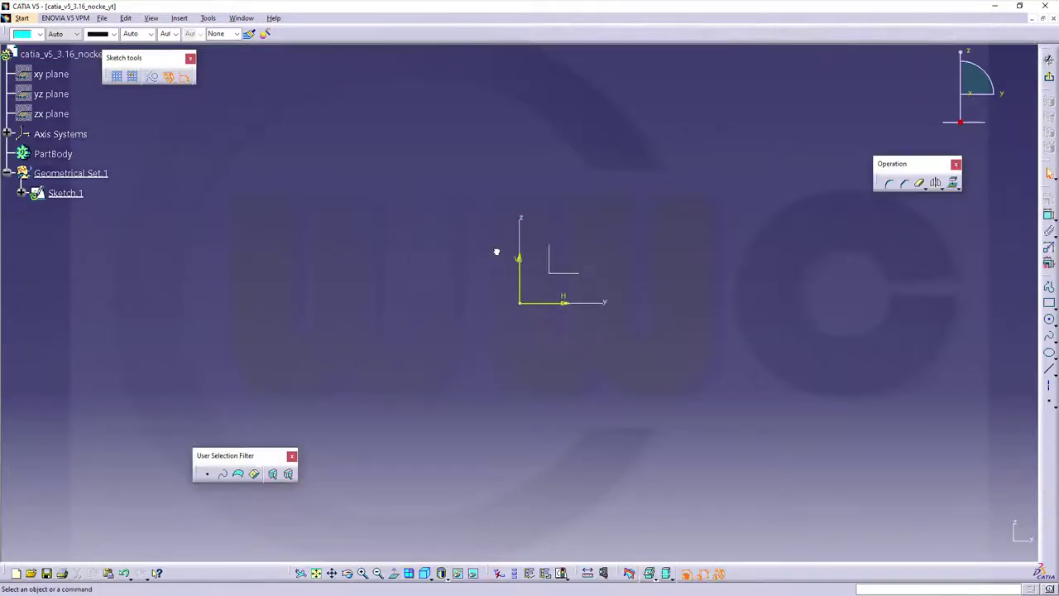
{"action": "left_click_drag", "start_coordinate": [494, 250], "coordinate": [583, 326]}
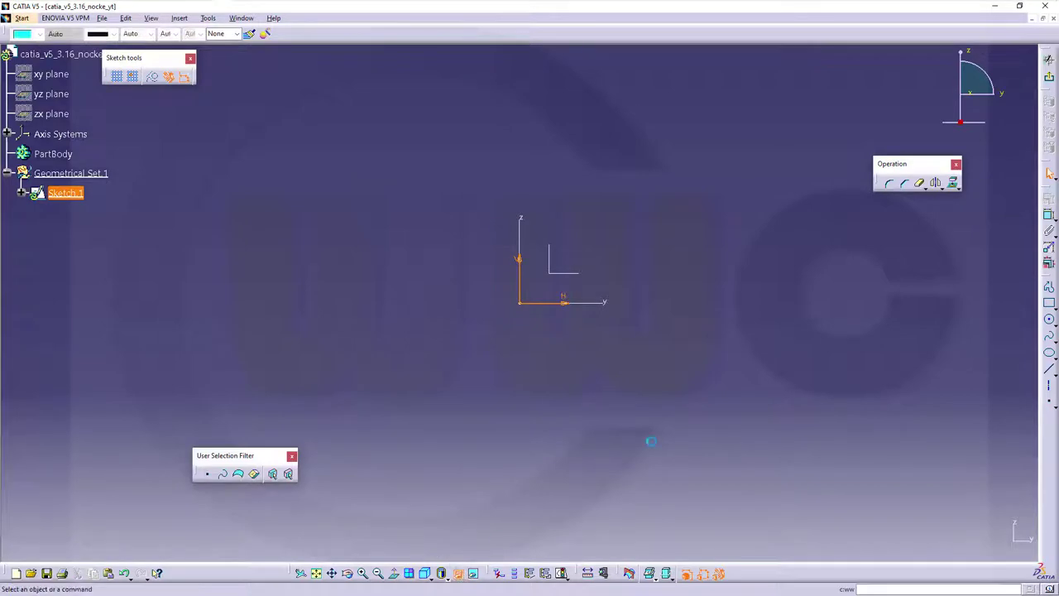
{"action": "left_click", "coordinate": [704, 397]}
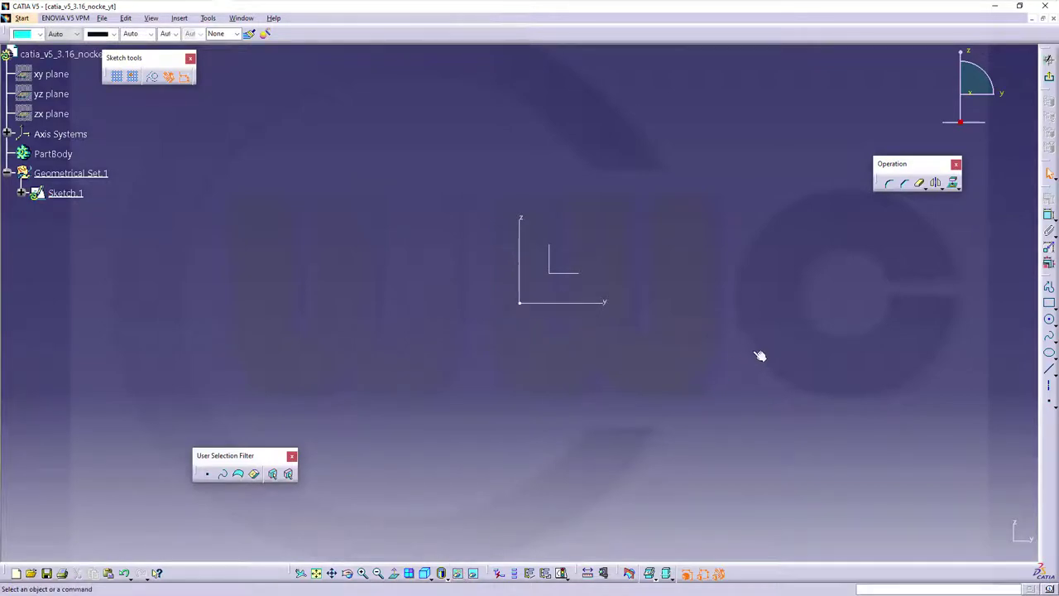
Step: Draw two circles one above the other beside the origin, the upper one smaller with a radius of about 18 mm
{"action": "left_click", "coordinate": [1048, 318]}
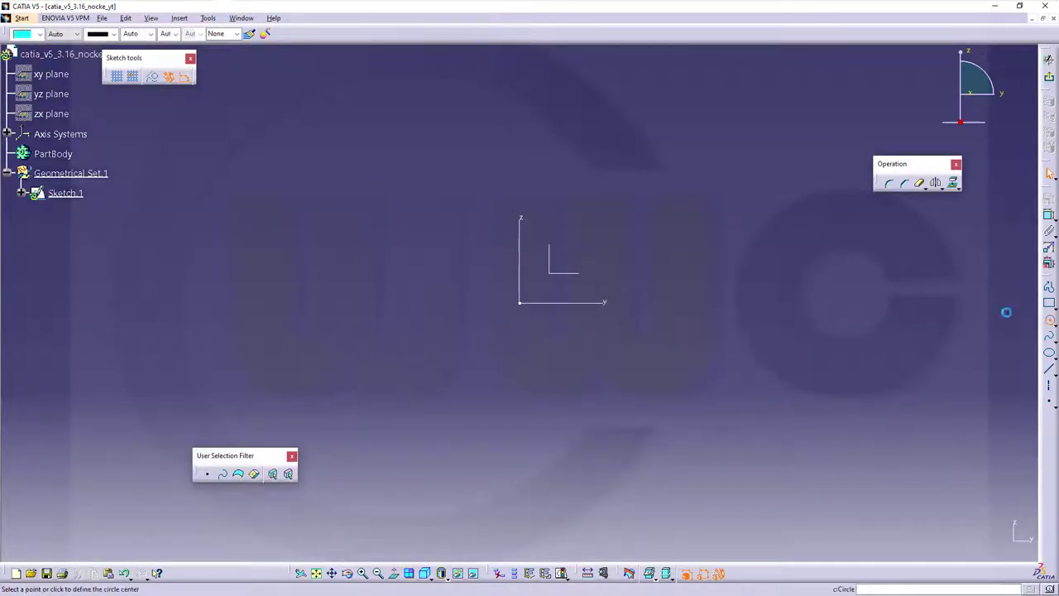
{"action": "left_click", "coordinate": [666, 276]}
{"action": "left_click", "coordinate": [728, 304]}
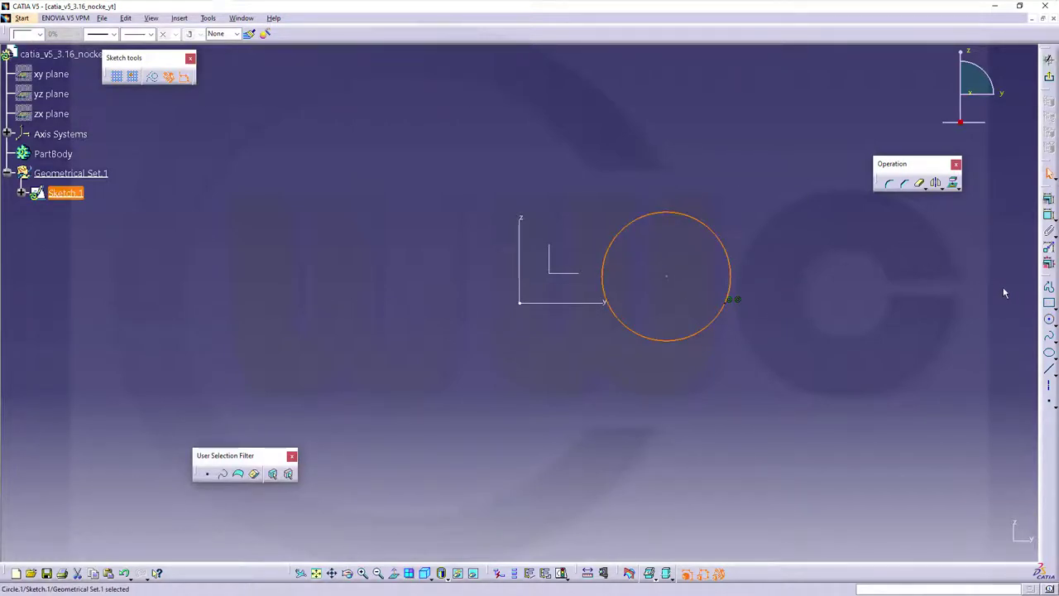
{"action": "left_click", "coordinate": [1048, 319]}
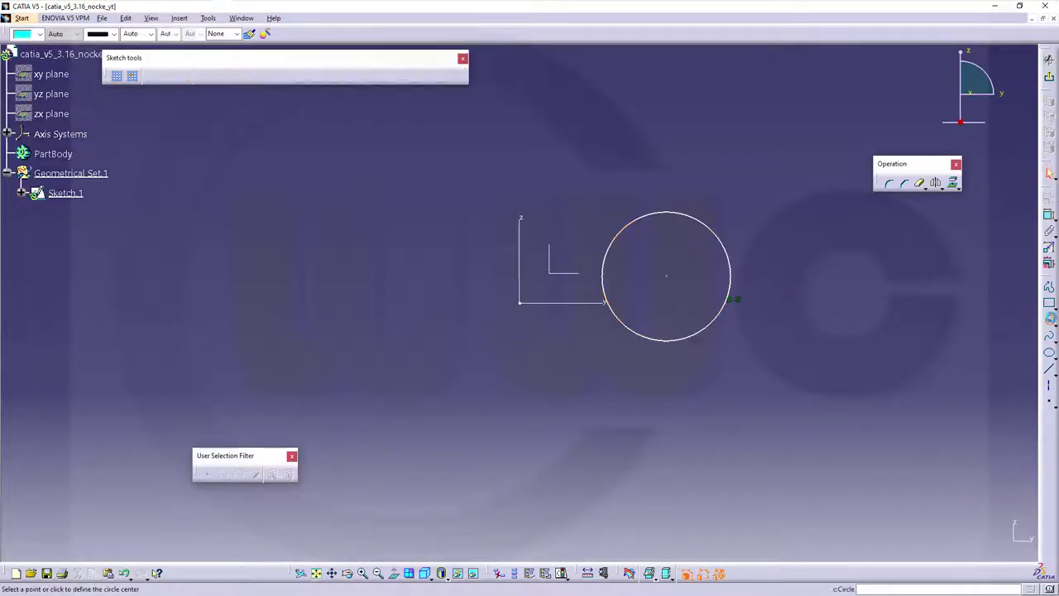
{"action": "left_click", "coordinate": [666, 131]}
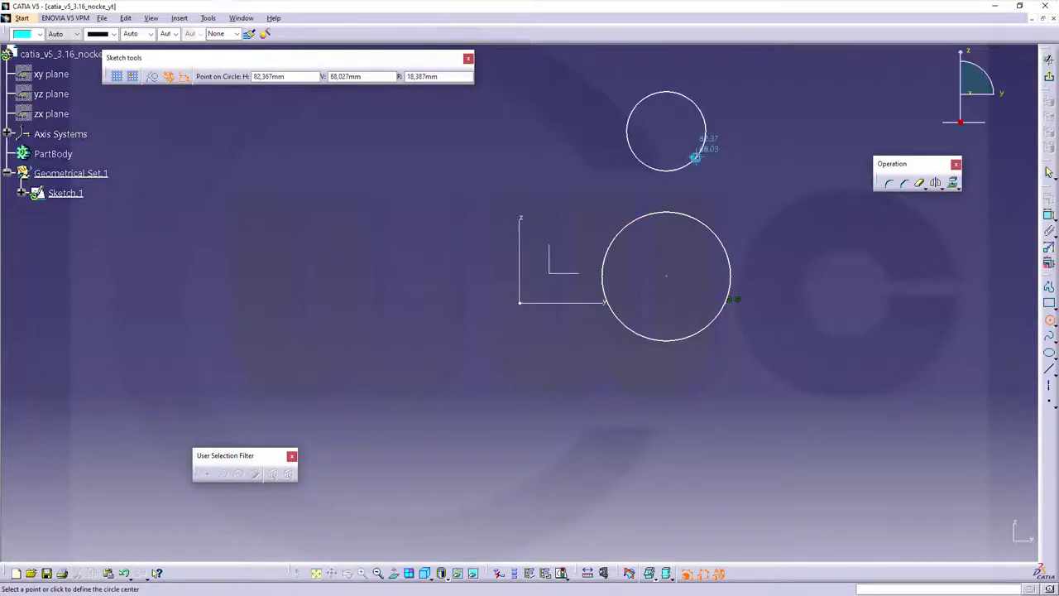
{"action": "left_click", "coordinate": [695, 157]}
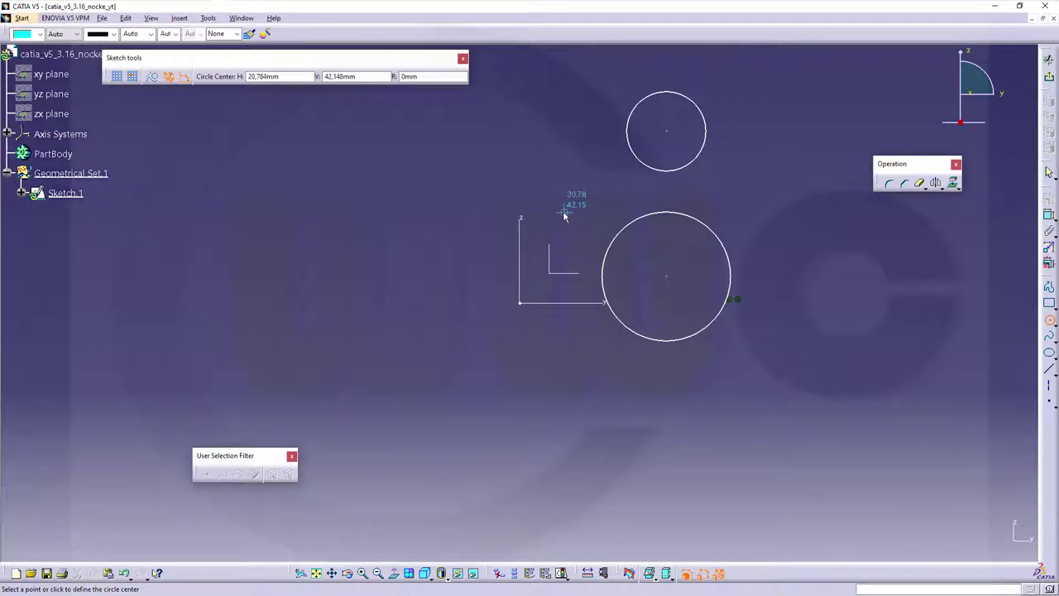
Step: Draw two large overlapping circles with radii of about 99 mm and 113 mm whose overlap encloses the two small circles
{"action": "left_click", "coordinate": [564, 216]}
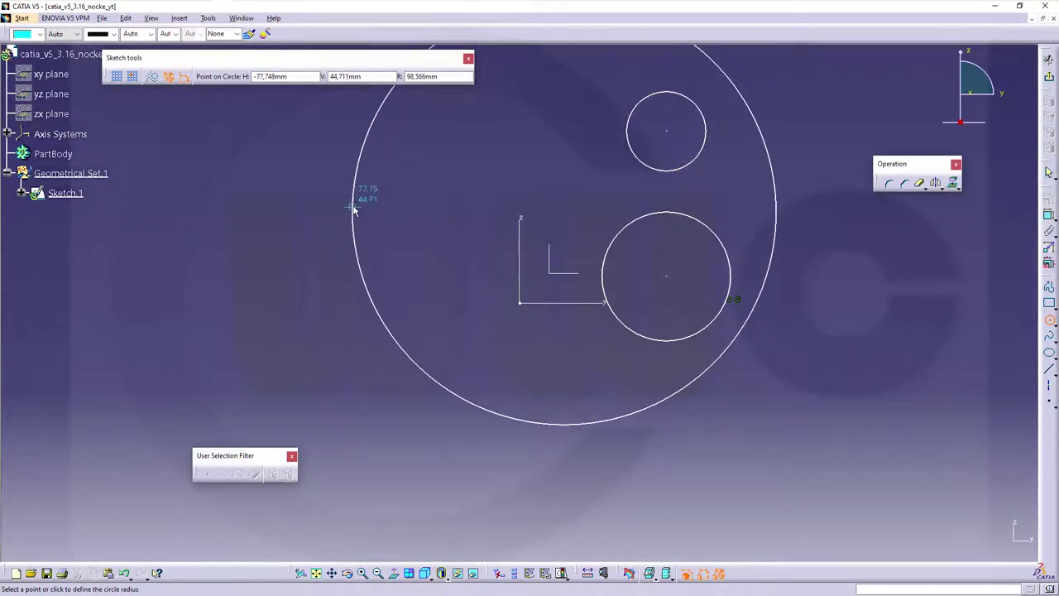
{"action": "left_click", "coordinate": [353, 210]}
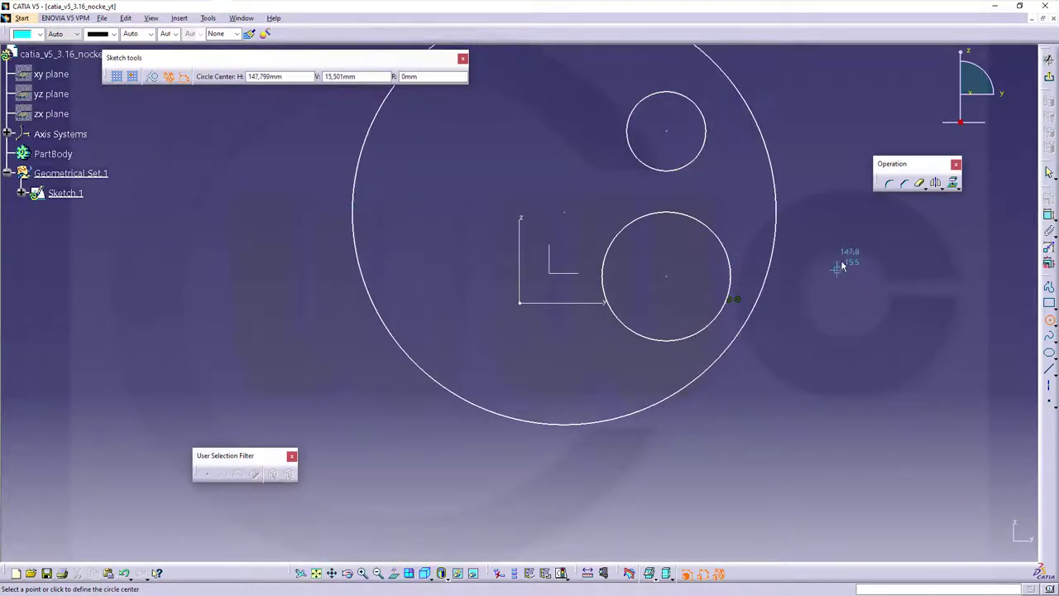
{"action": "left_click", "coordinate": [834, 217]}
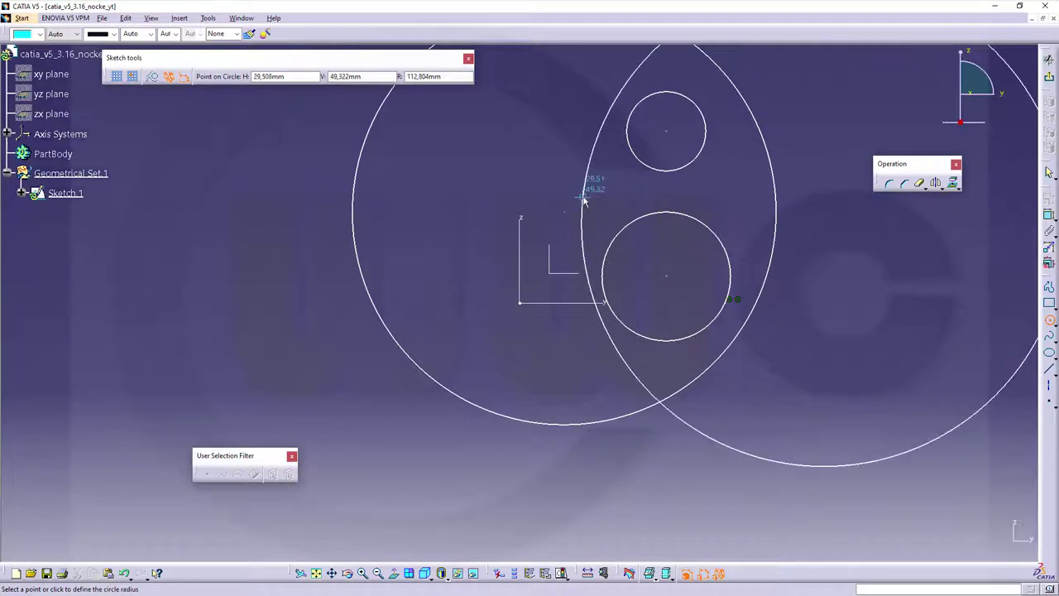
{"action": "left_click", "coordinate": [583, 199]}
{"action": "key", "text": "F3"}
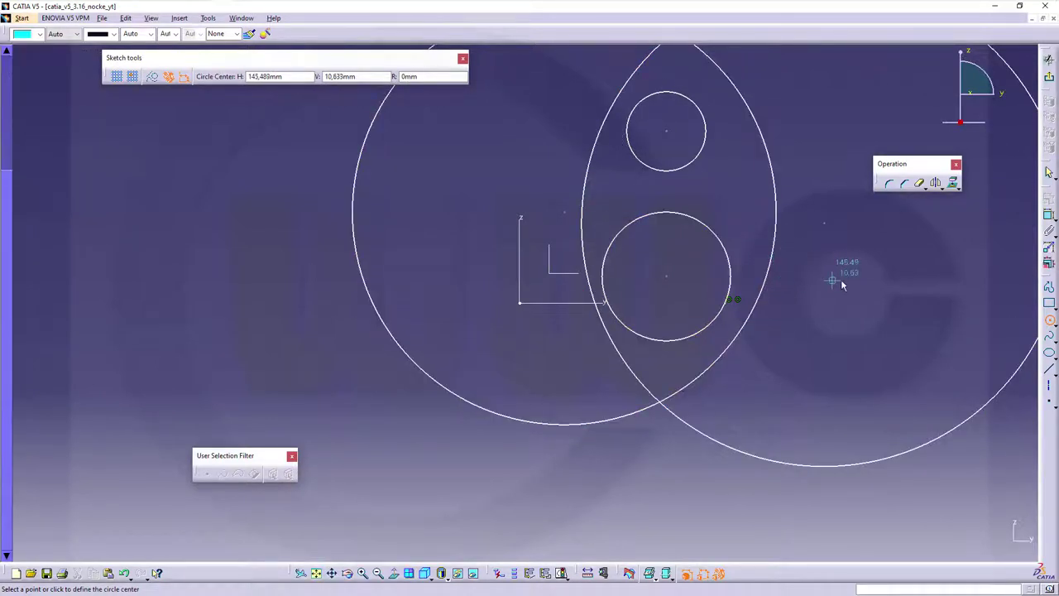
{"action": "middle_click_drag", "start_coordinate": [839, 279], "coordinate": [700, 289], "text": "ctrl"}
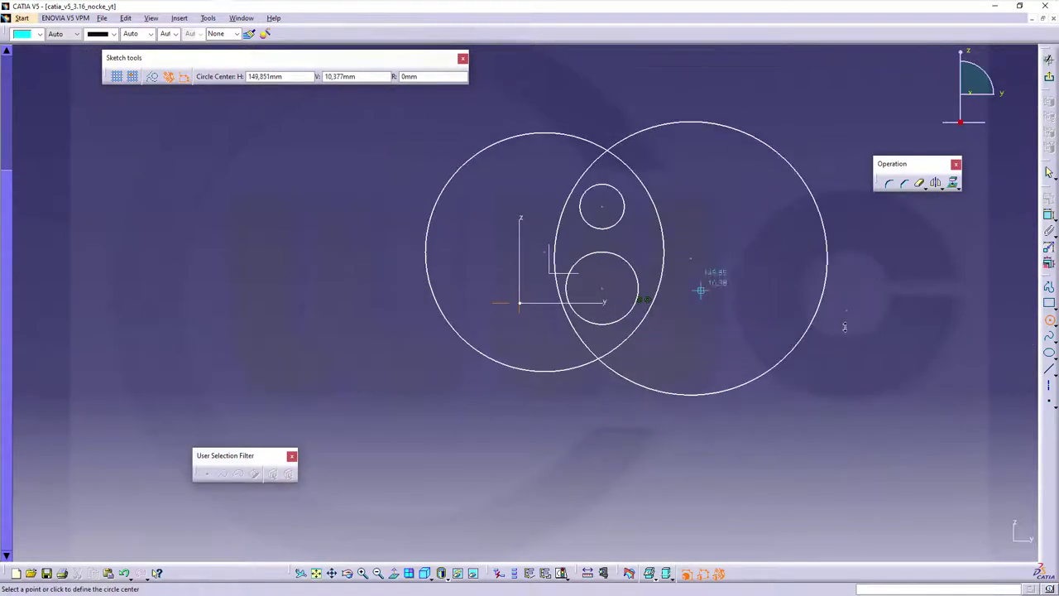
Step: Constrain the lower small circle's center to be coincident with both the Y axis and the Z axis
{"action": "left_click", "coordinate": [1049, 216]}
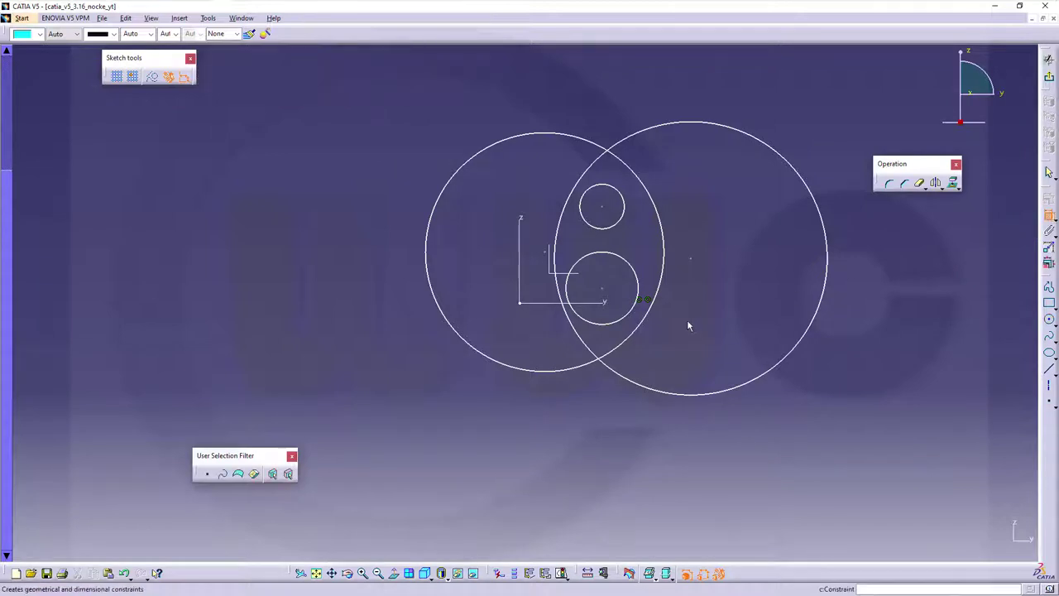
{"action": "left_click", "coordinate": [605, 293]}
{"action": "right_click", "coordinate": [608, 306]}
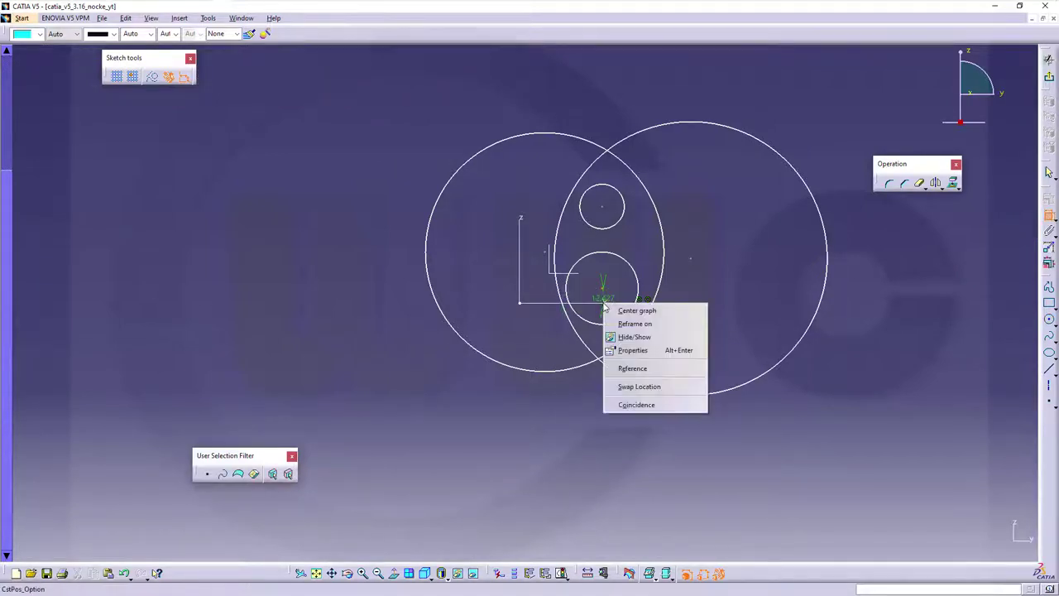
{"action": "left_click", "coordinate": [630, 405]}
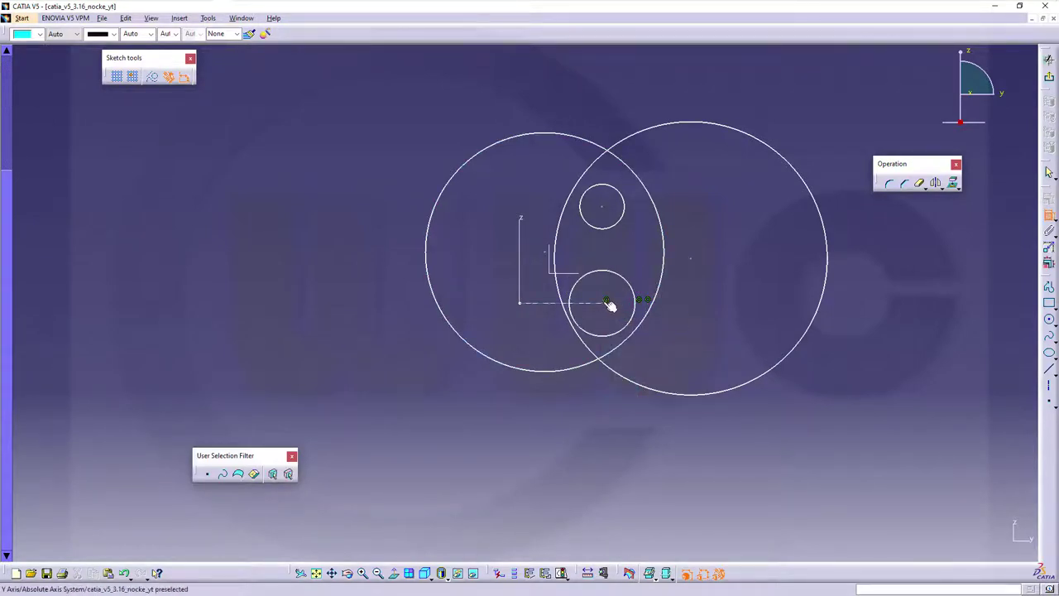
{"action": "middle_click_drag", "start_coordinate": [610, 315], "coordinate": [652, 303], "text": "ctrl"}
{"action": "left_click", "coordinate": [670, 303]}
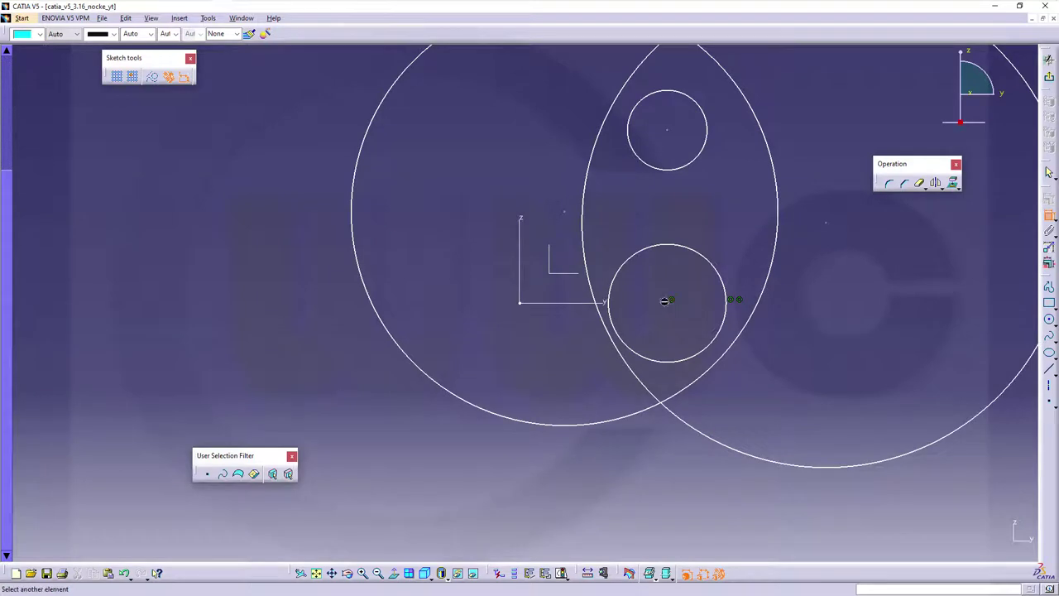
{"action": "left_click", "coordinate": [520, 233]}
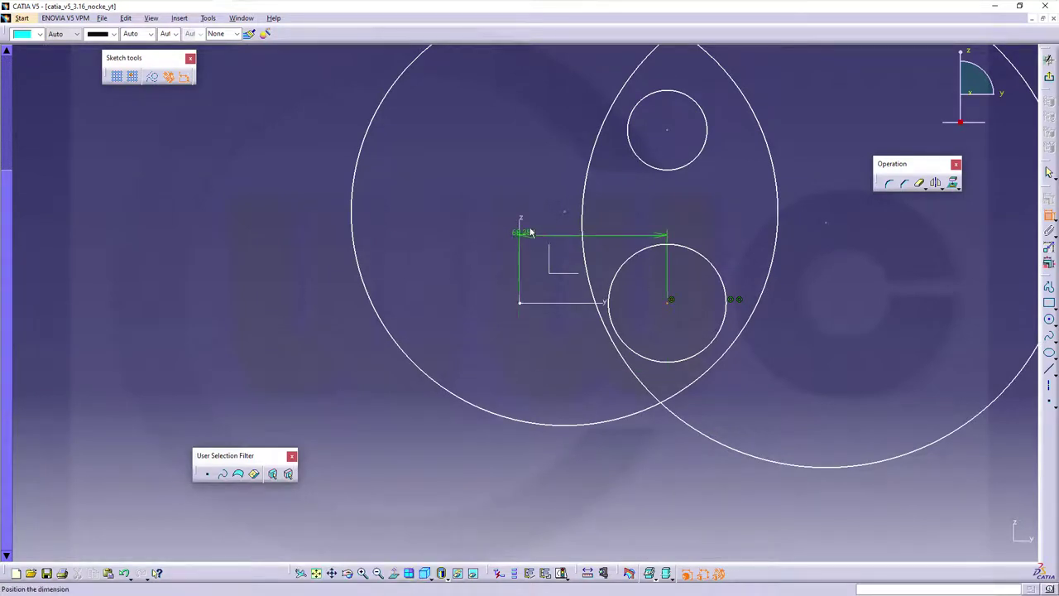
{"action": "right_click", "coordinate": [544, 196]}
{"action": "left_click", "coordinate": [569, 240]}
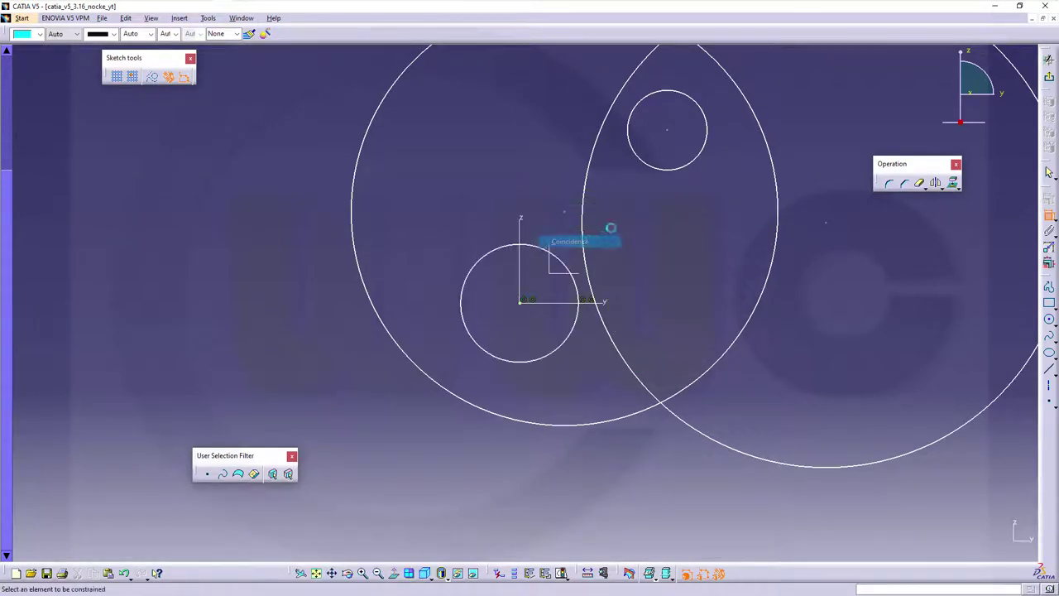
Step: Constrain the upper small circle's center to be coincident with the Z axis
{"action": "left_click", "coordinate": [671, 131]}
{"action": "left_click", "coordinate": [523, 221]}
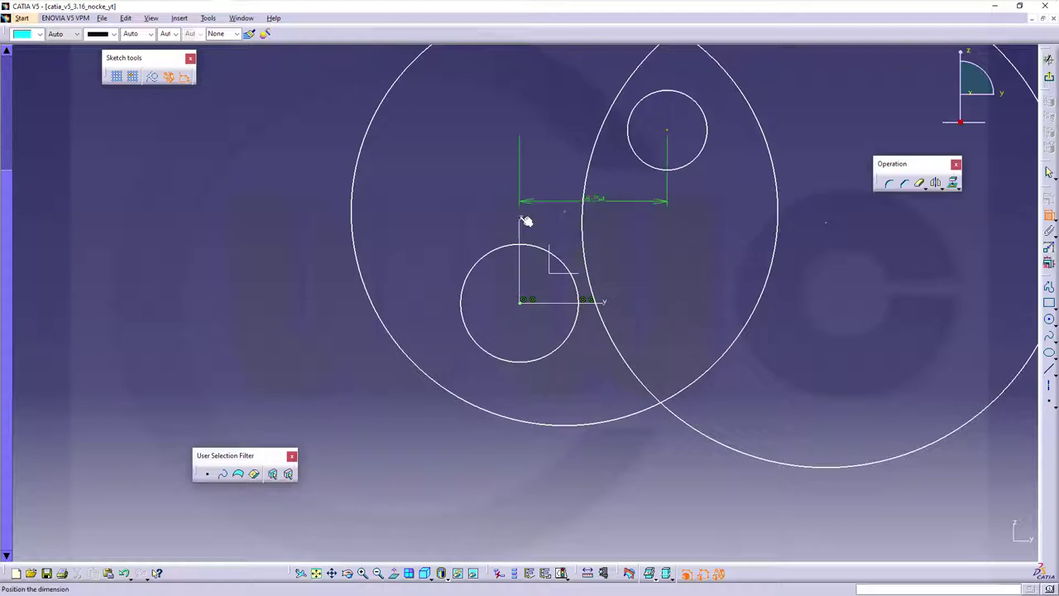
{"action": "right_click", "coordinate": [518, 155]}
{"action": "left_click", "coordinate": [567, 208]}
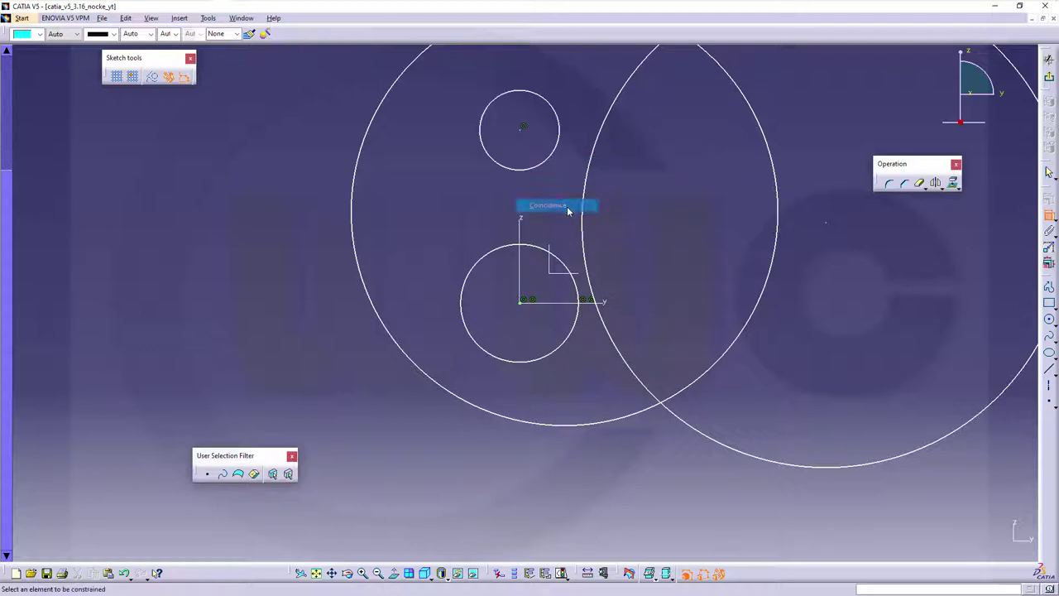
Step: Dimension the vertical distance from the Y axis to the upper small circle's center and set it to 72 mm
{"action": "left_click", "coordinate": [522, 129]}
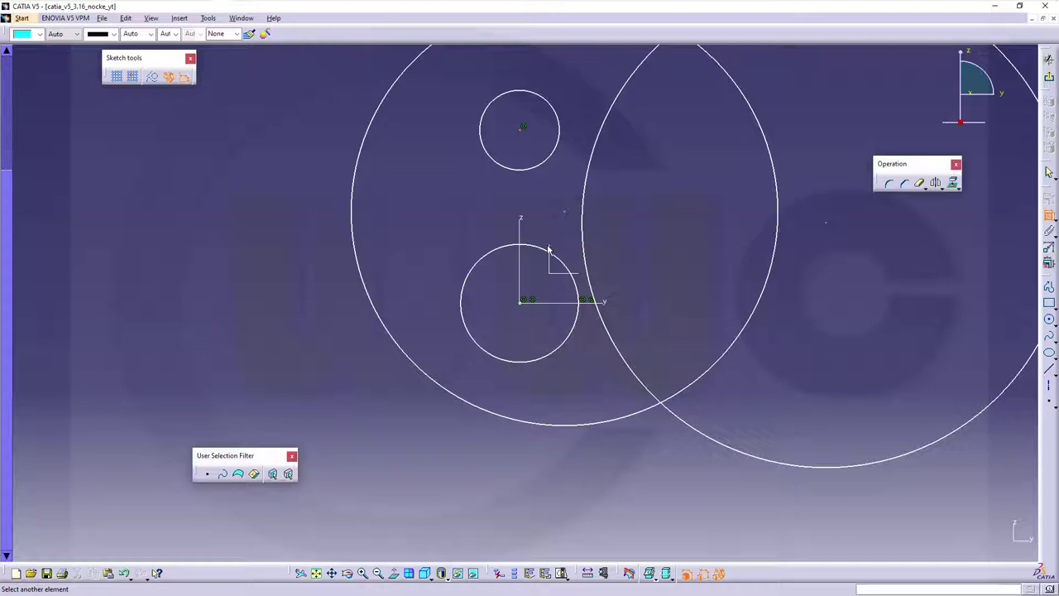
{"action": "left_click", "coordinate": [554, 306]}
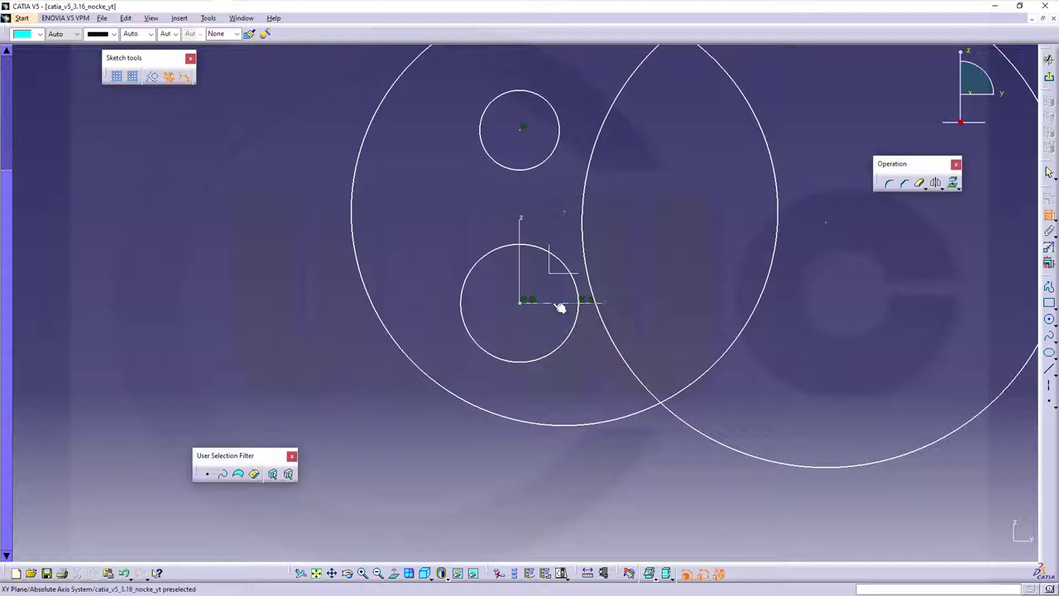
{"action": "left_click", "coordinate": [651, 230]}
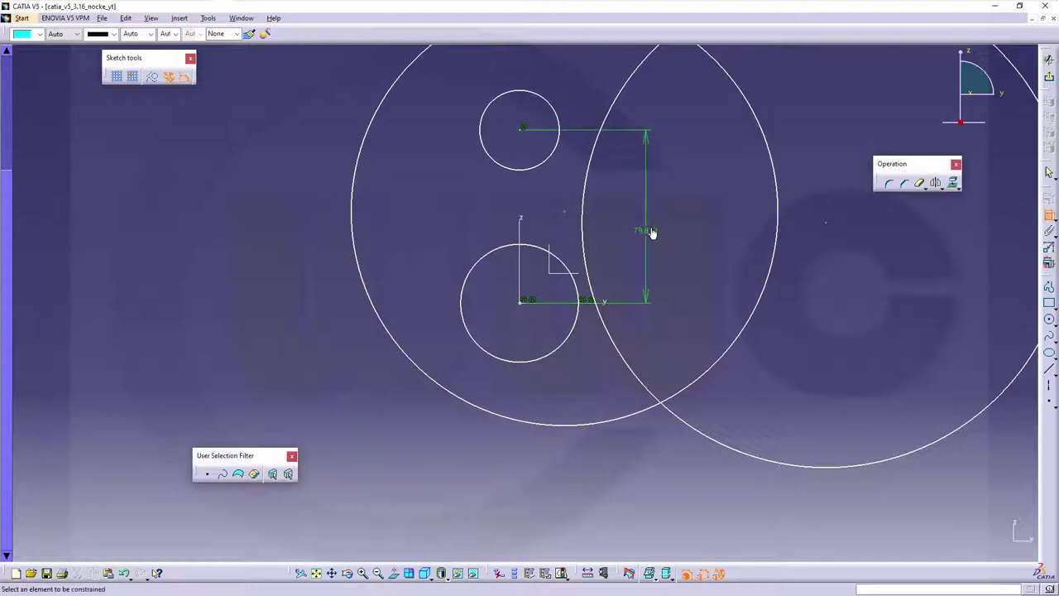
{"action": "double_click", "coordinate": [651, 231]}
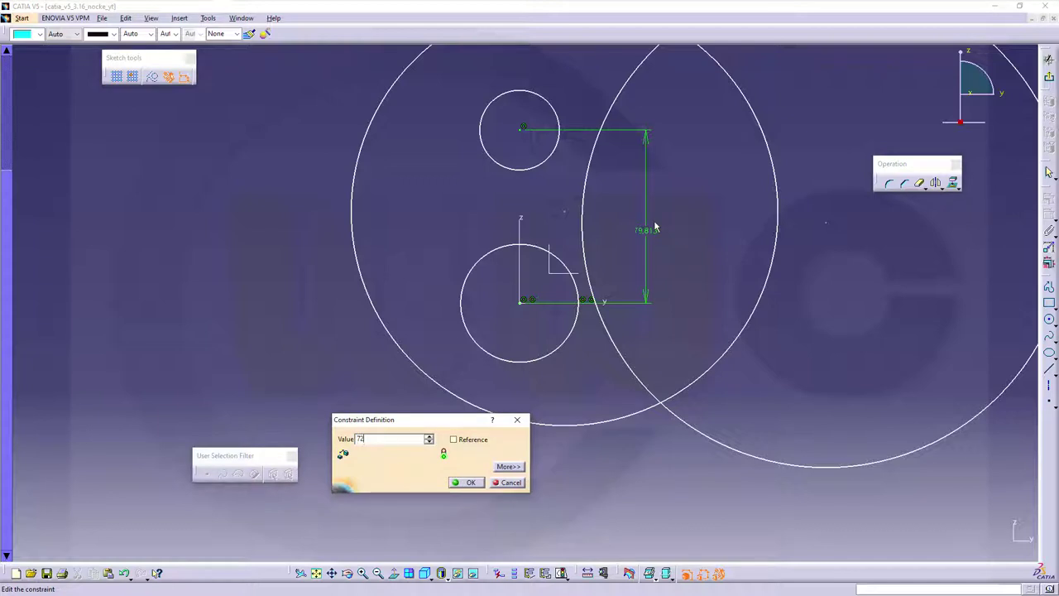
{"action": "key", "text": "Return"}
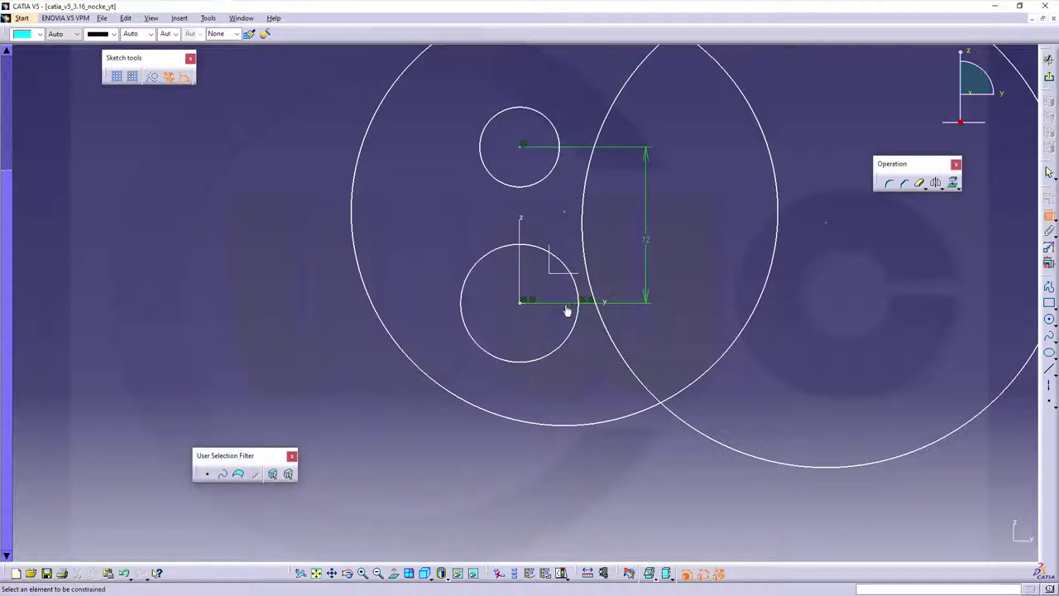
Step: Dimension the diameter of the circle at the origin and set it to 40 mm
{"action": "left_click", "coordinate": [571, 342]}
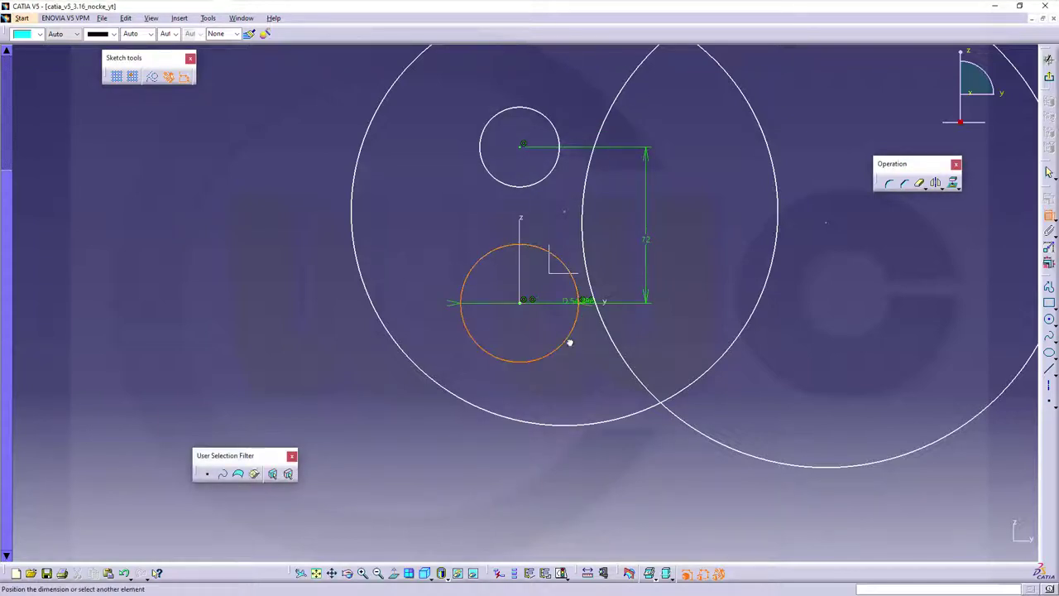
{"action": "left_click", "coordinate": [592, 372]}
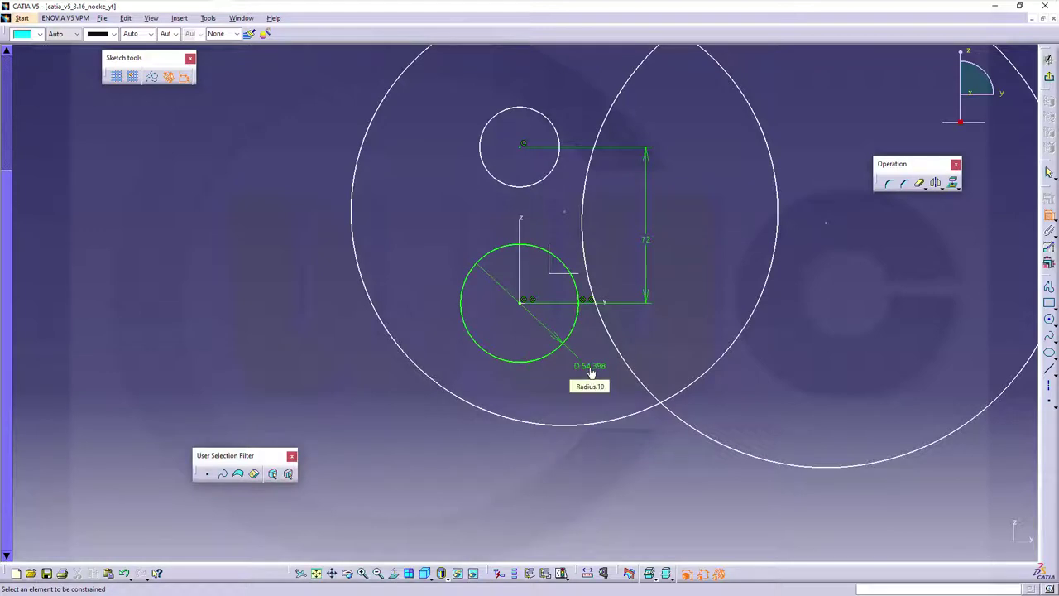
{"action": "double_click", "coordinate": [591, 373]}
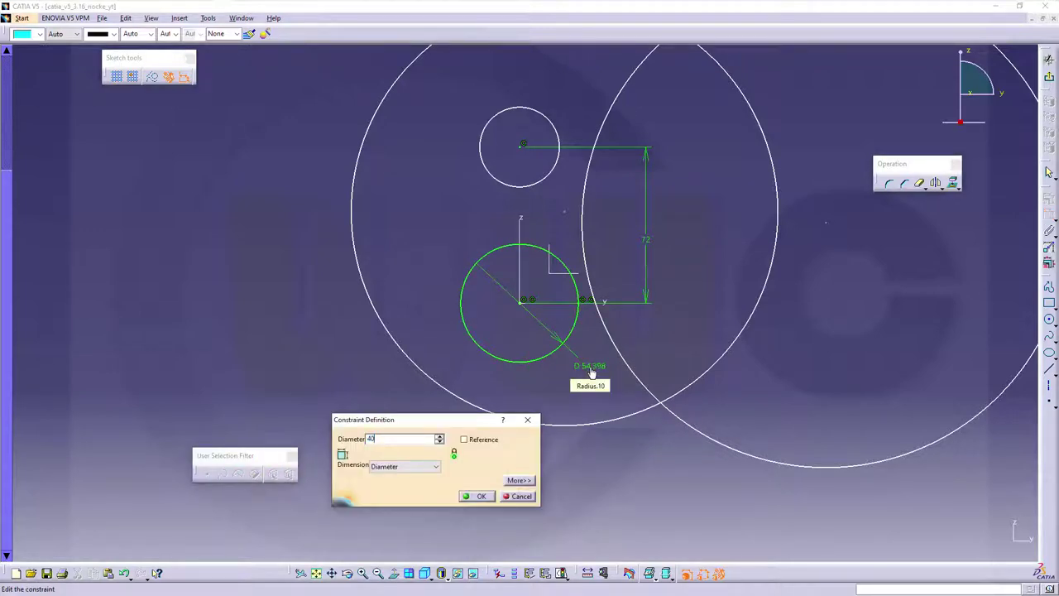
{"action": "key", "text": "Return"}
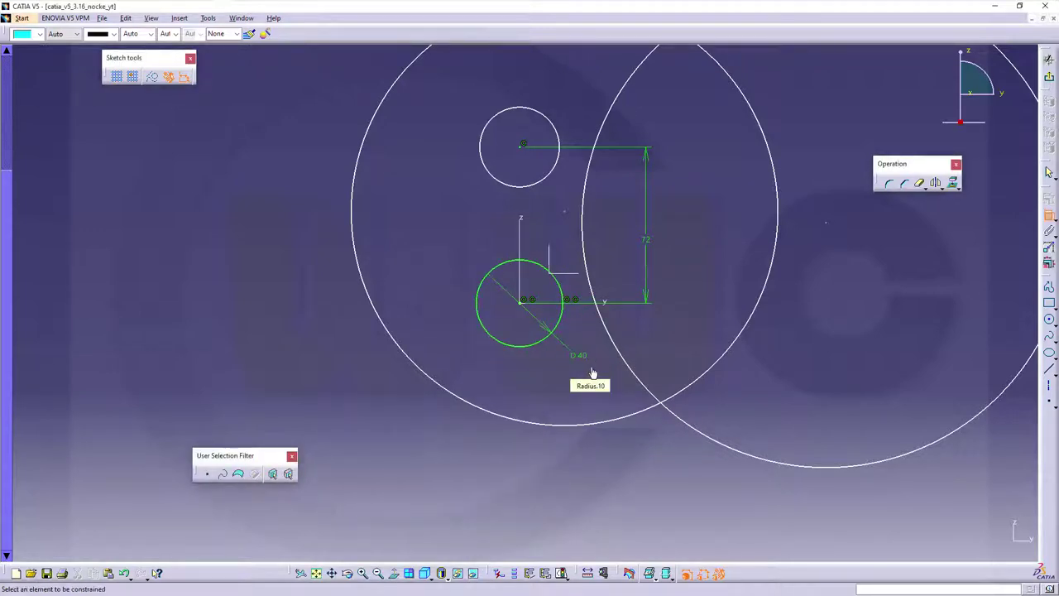
Step: Dimension the upper small circle's diameter and set it to 32 mm
{"action": "left_click", "coordinate": [546, 178]}
{"action": "left_click", "coordinate": [545, 210]}
{"action": "double_click", "coordinate": [545, 210]}
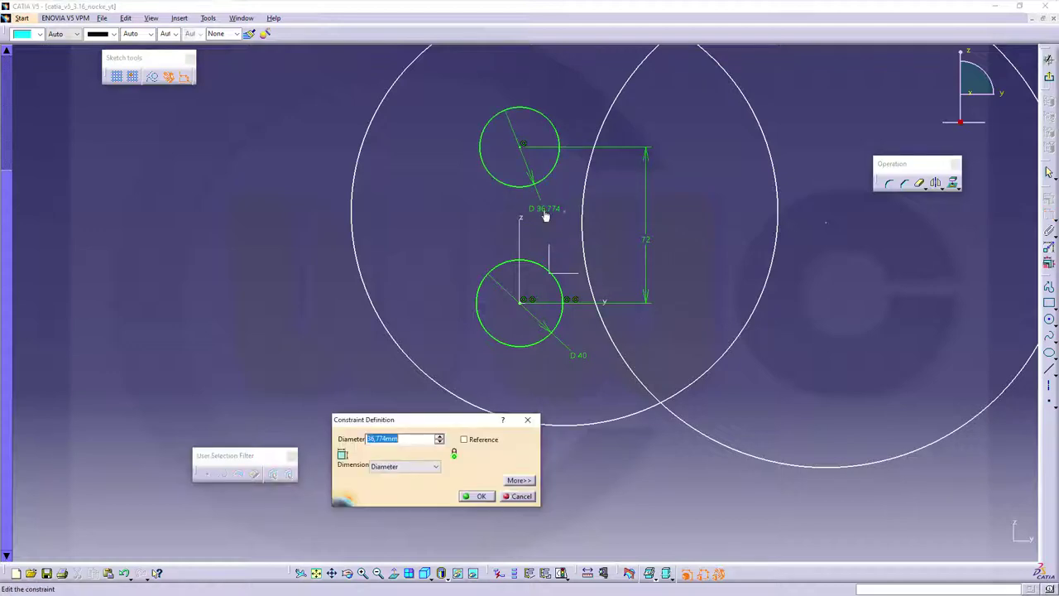
{"action": "type", "text": "32"}
{"action": "key", "text": "Return"}
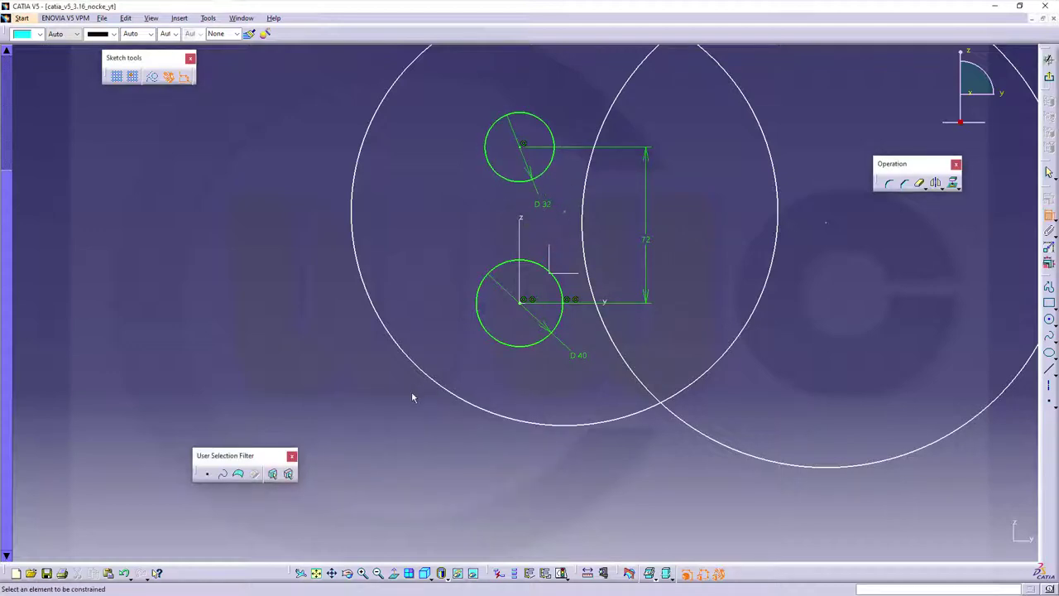
Step: Dimension the diameter of the large circle on the negative Y side and set it to 130 mm
{"action": "left_click", "coordinate": [430, 374]}
{"action": "left_click", "coordinate": [361, 405]}
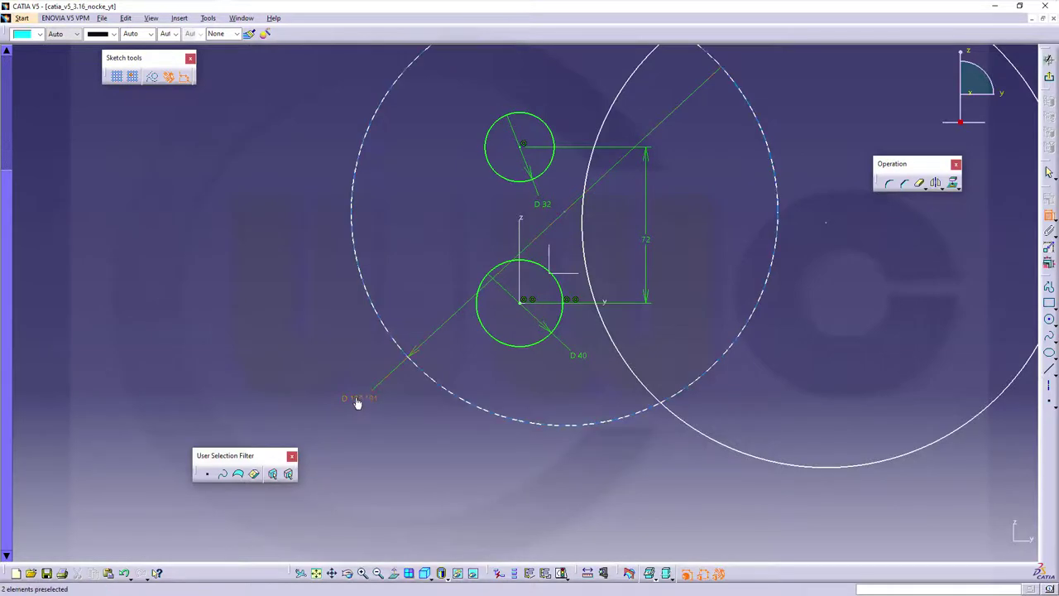
{"action": "double_click", "coordinate": [360, 401]}
{"action": "type", "text": "130"}
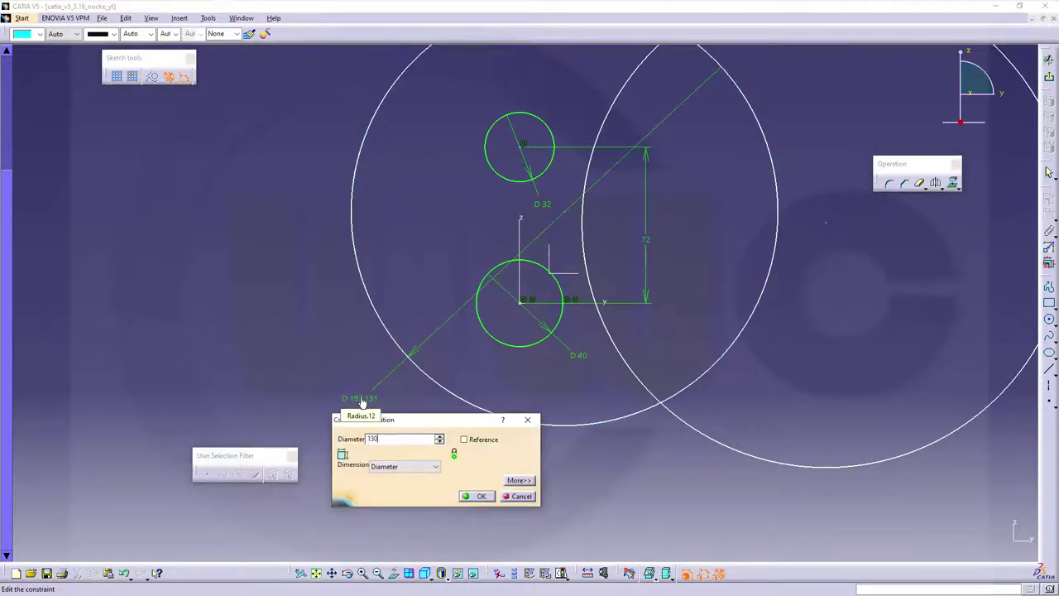
{"action": "key", "text": "Return"}
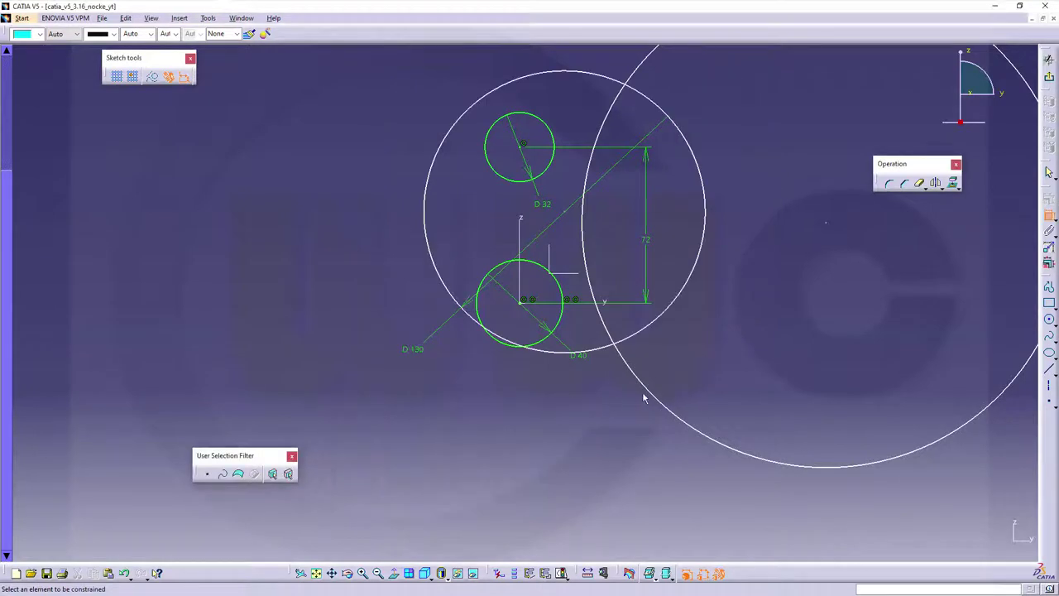
Step: Dimension the other large circle's diameter, set it to 140 mm, and end the constraint command
{"action": "left_click", "coordinate": [683, 423]}
{"action": "left_click", "coordinate": [675, 472]}
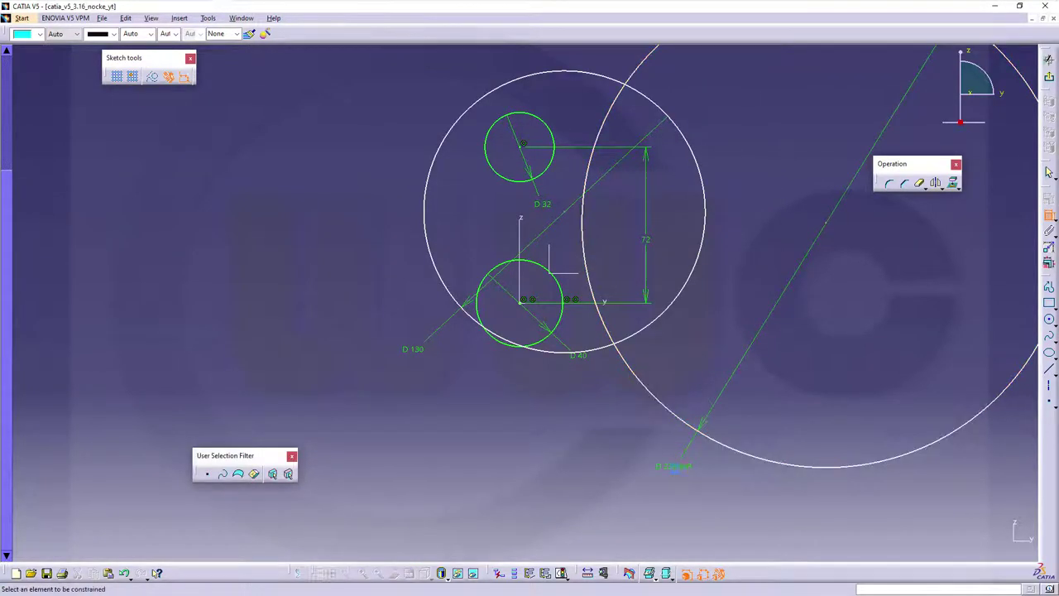
{"action": "double_click", "coordinate": [675, 468]}
{"action": "type", "text": "140"}
{"action": "key", "text": "Return"}
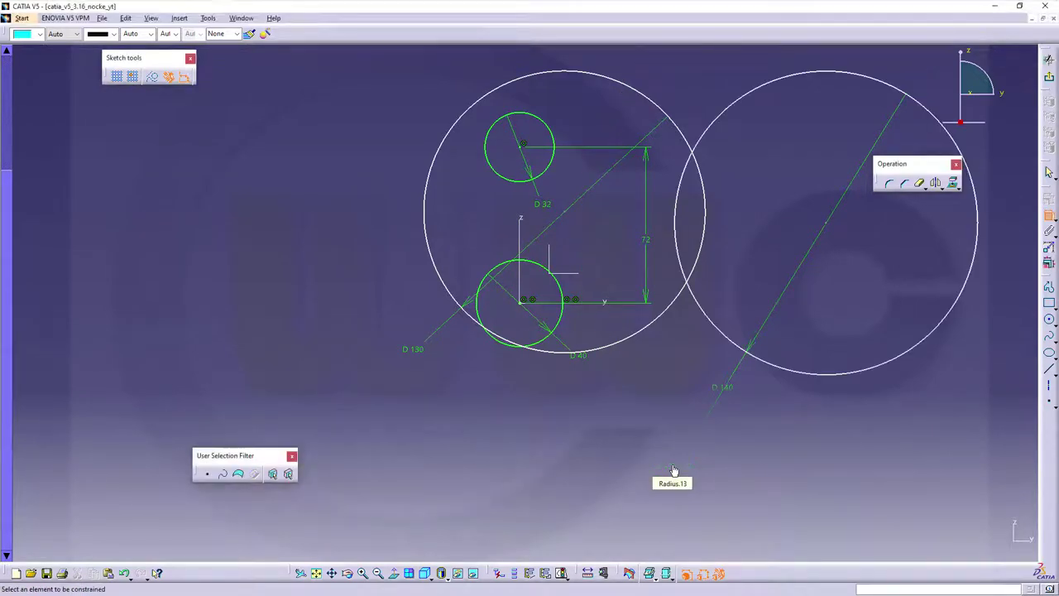
{"action": "key", "text": "Escape"}
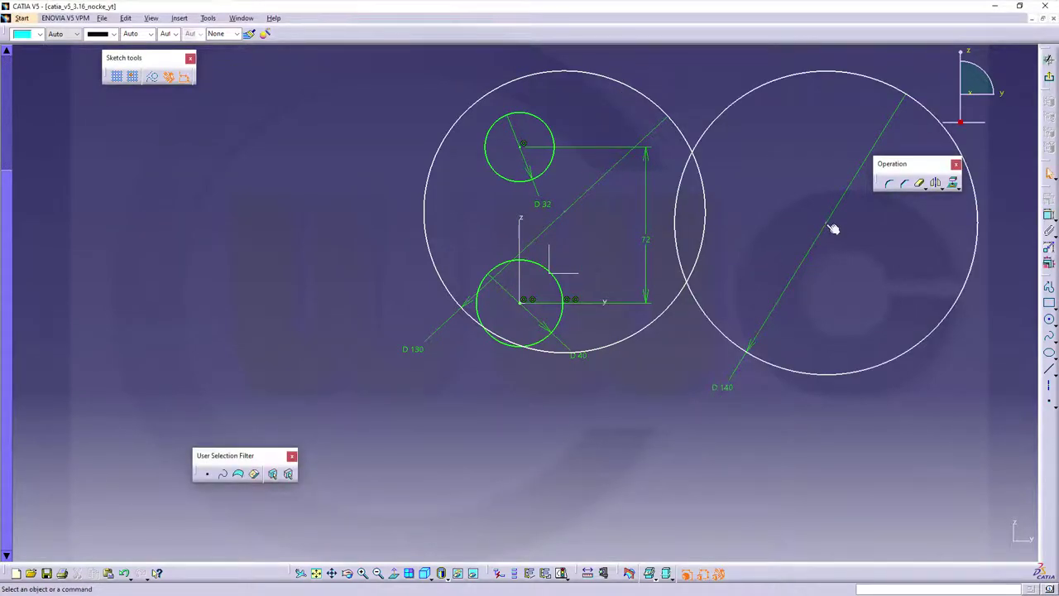
Step: Reposition the 140 mm and 130 mm circles on opposite sides of the Z axis so both enclose the two small circles
{"action": "left_click_drag", "start_coordinate": [833, 229], "coordinate": [588, 228]}
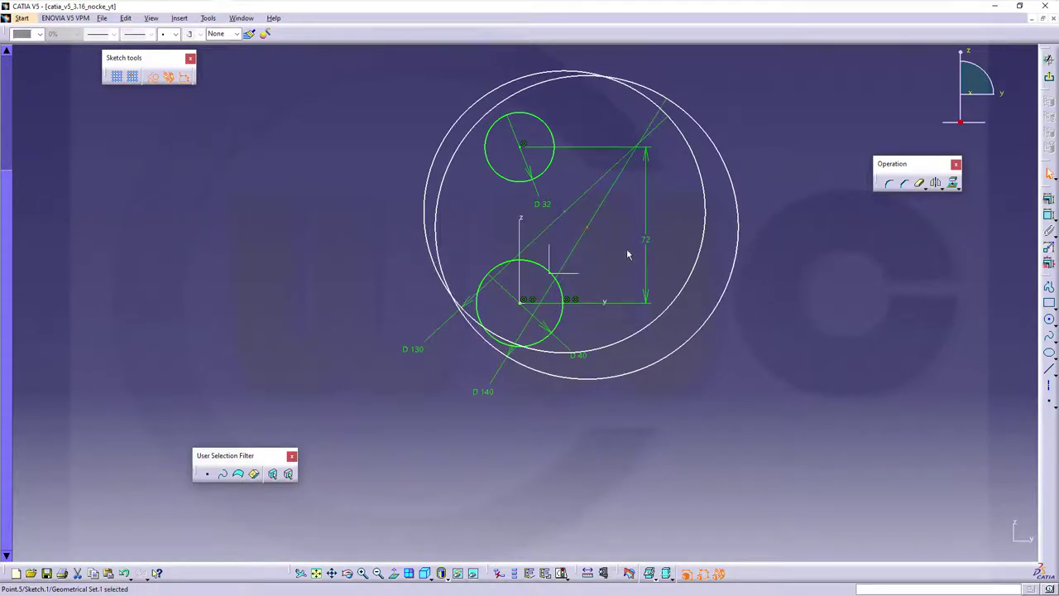
{"action": "left_click", "coordinate": [741, 199]}
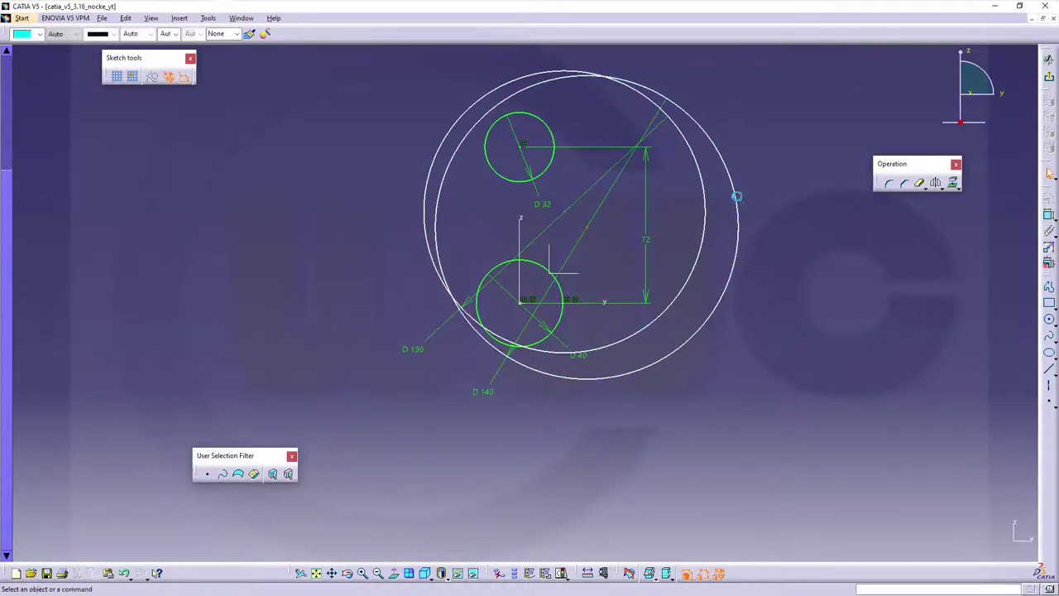
{"action": "left_click_drag", "start_coordinate": [568, 218], "coordinate": [468, 230]}
{"action": "left_click", "coordinate": [862, 302]}
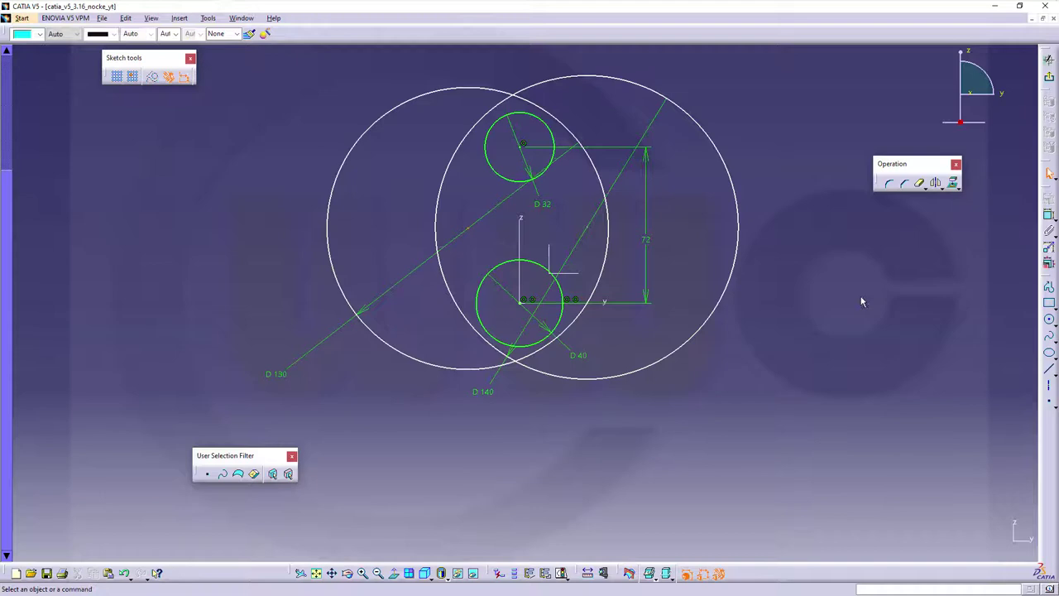
Step: Constrain the 140 mm circle and the 130 mm circle to be tangent to the upper small circle
{"action": "left_click", "coordinate": [1049, 217]}
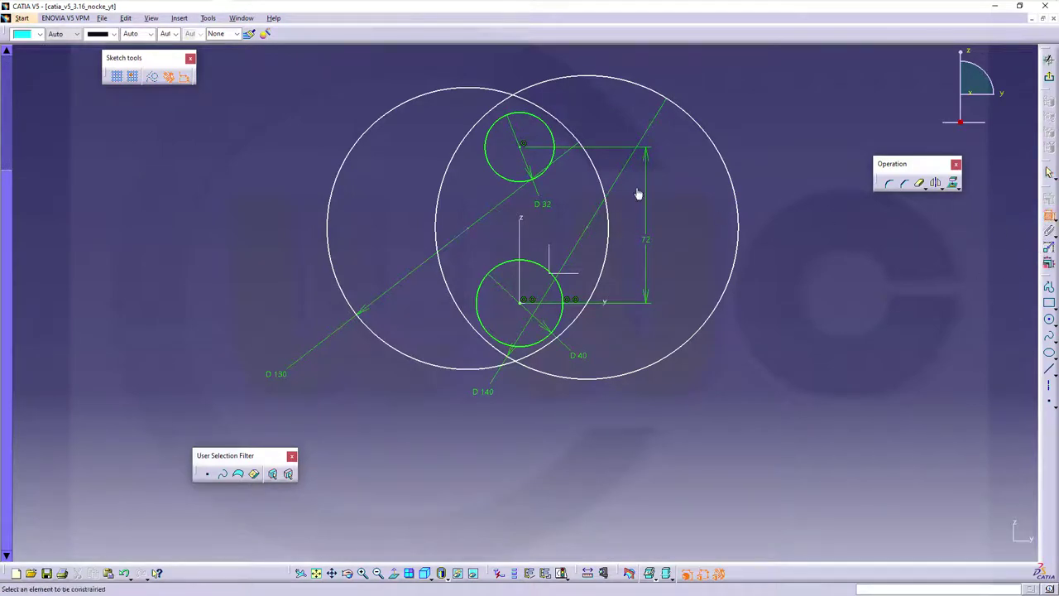
{"action": "left_click", "coordinate": [489, 122]}
{"action": "right_click", "coordinate": [494, 126]}
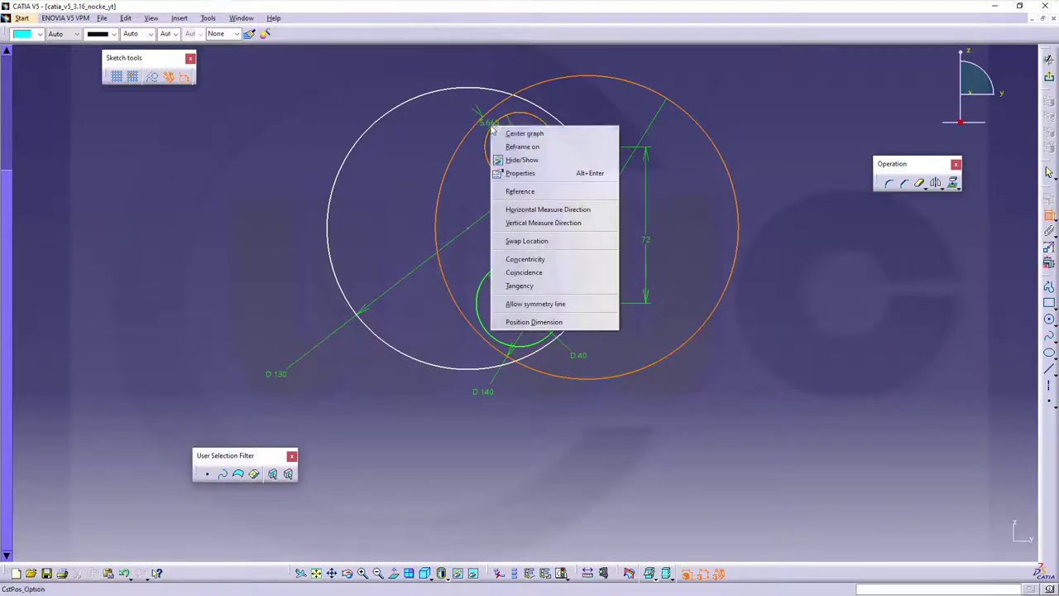
{"action": "left_click", "coordinate": [535, 288]}
{"action": "left_click", "coordinate": [549, 133]}
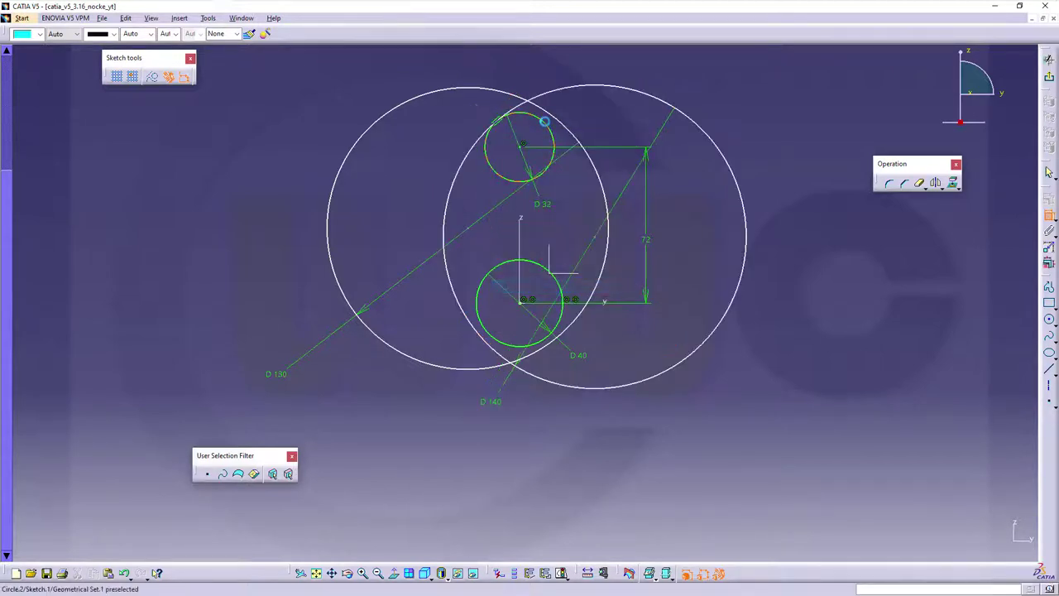
{"action": "left_click", "coordinate": [562, 122]}
{"action": "right_click", "coordinate": [558, 115]}
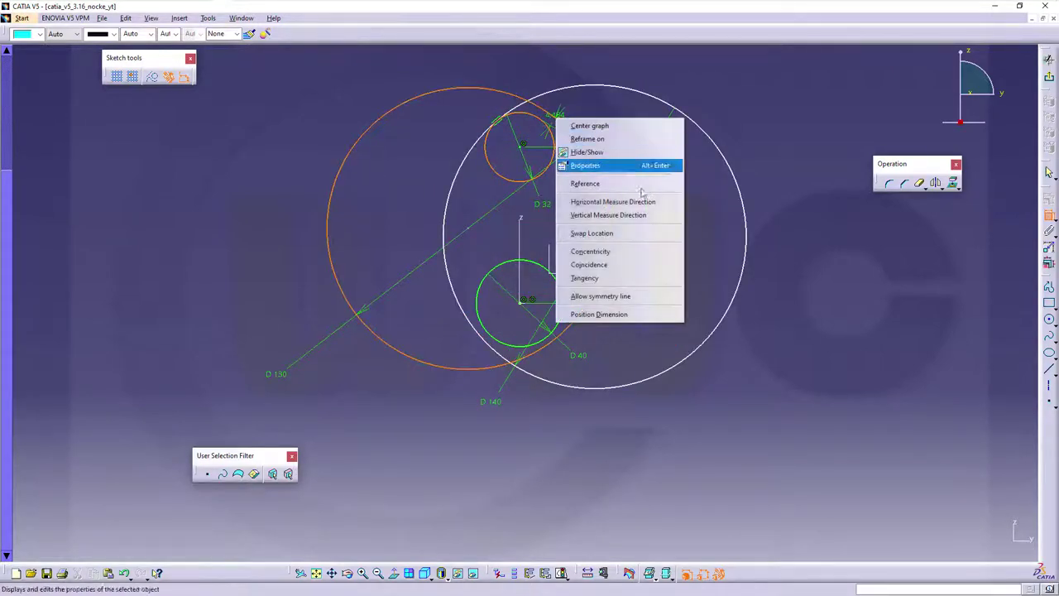
{"action": "left_click", "coordinate": [602, 277]}
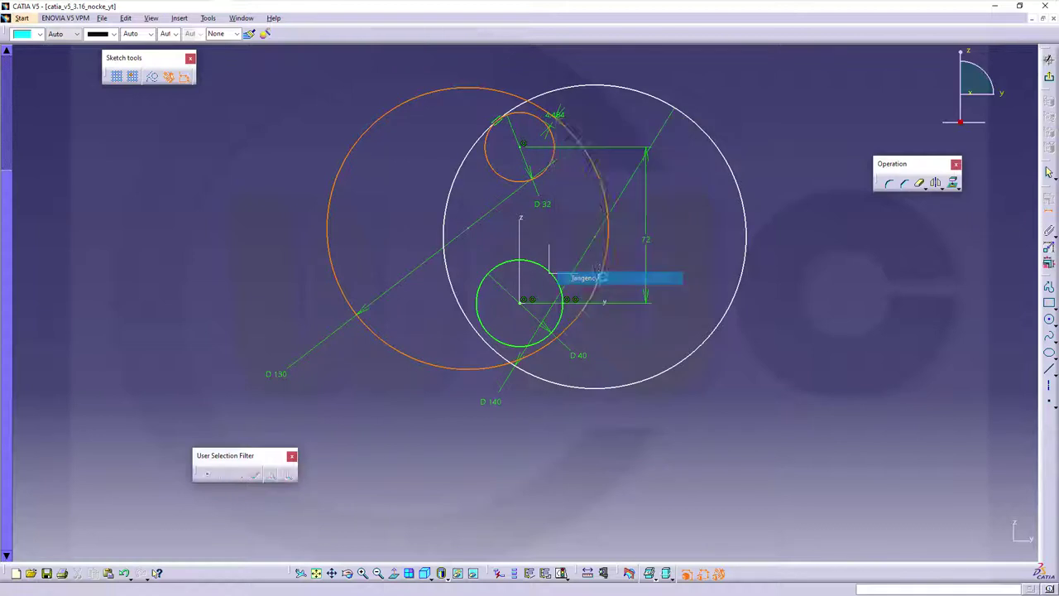
Step: Constrain the 130 mm circle and the 140 mm circle to be tangent to the 40 mm circle at the origin
{"action": "left_click", "coordinate": [560, 332]}
{"action": "left_click", "coordinate": [567, 335]}
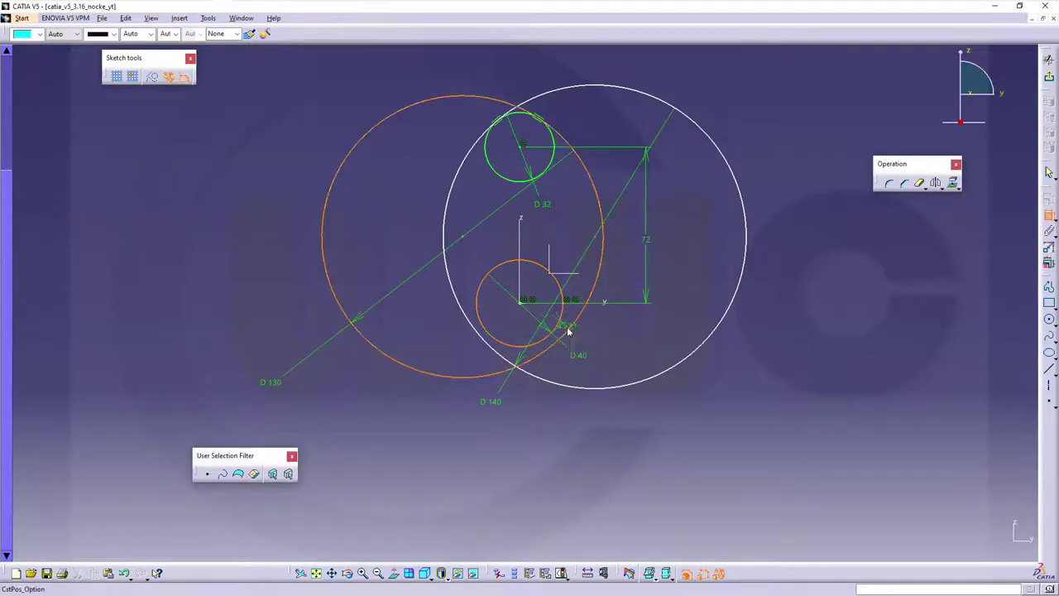
{"action": "right_click", "coordinate": [567, 328]}
{"action": "left_click", "coordinate": [592, 489]}
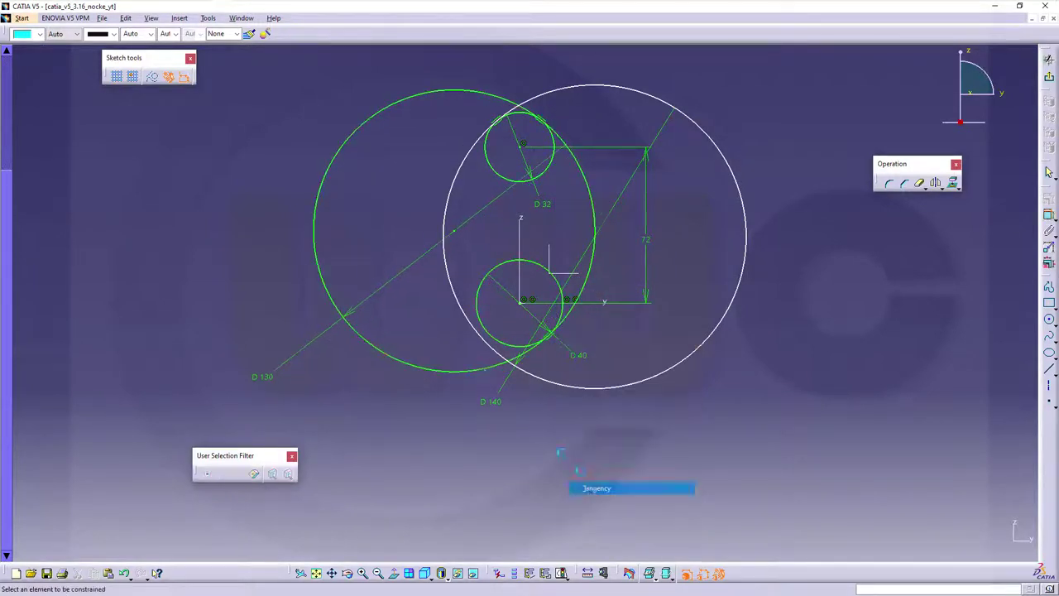
{"action": "left_click", "coordinate": [494, 348]}
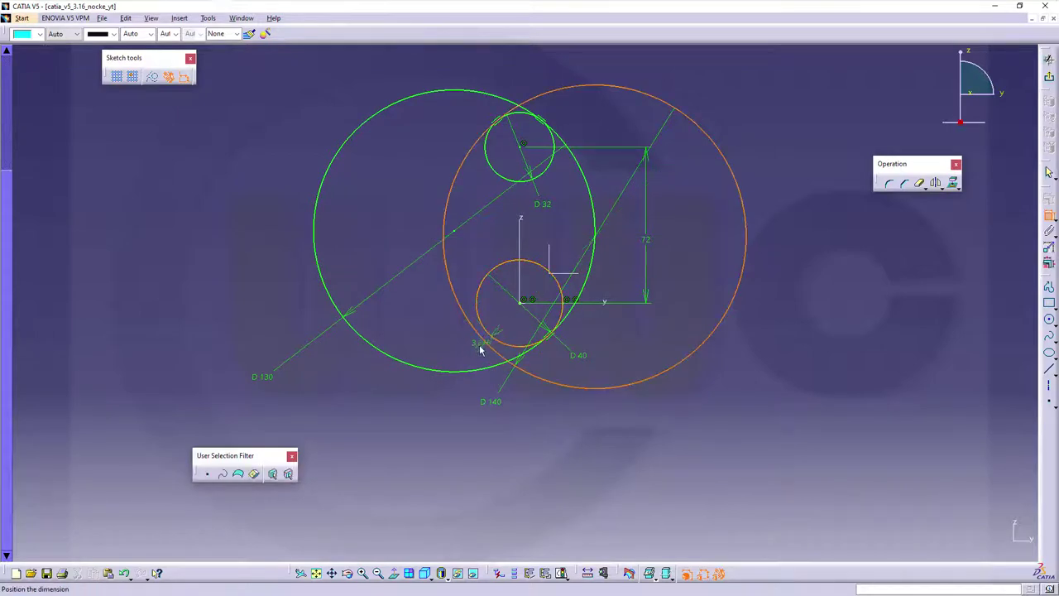
{"action": "right_click", "coordinate": [478, 348]}
{"action": "left_click", "coordinate": [536, 454]}
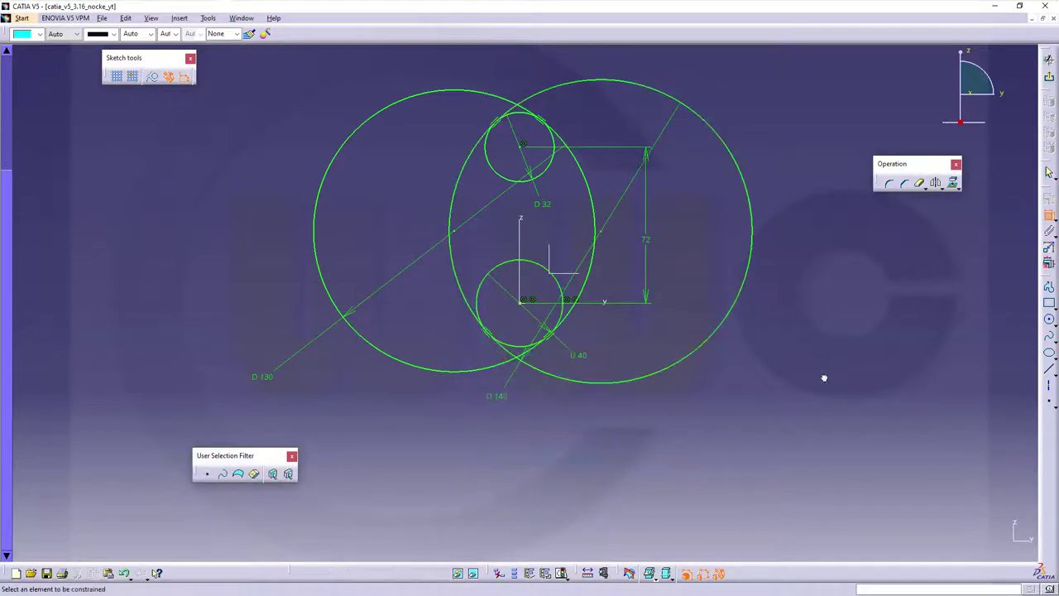
Step: Remove the outer arcs of the 140 mm and 130 mm circles with Quick Trim
{"action": "left_click", "coordinate": [918, 185]}
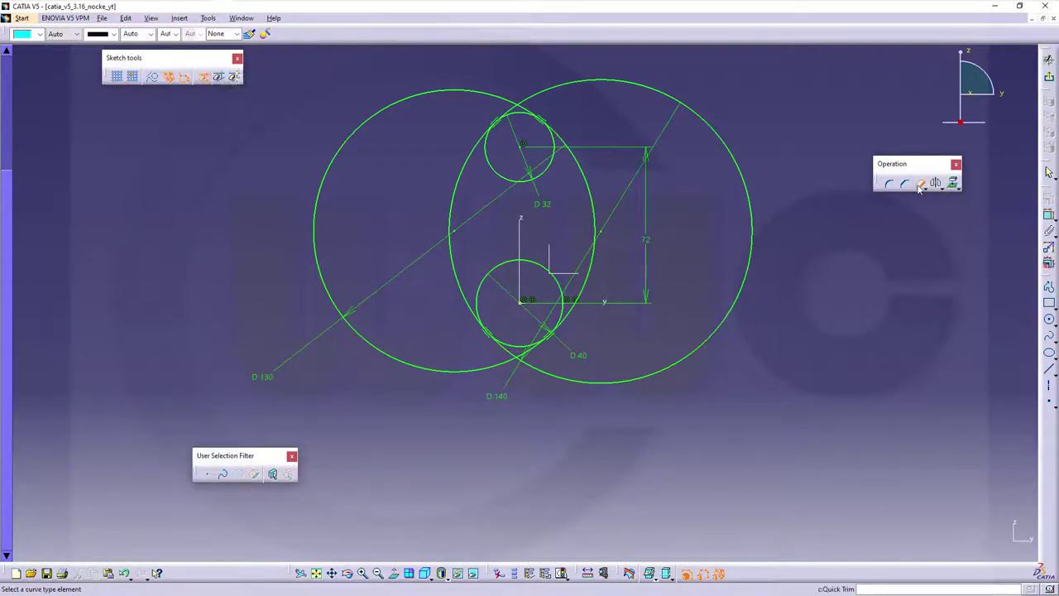
{"action": "left_click", "coordinate": [542, 85]}
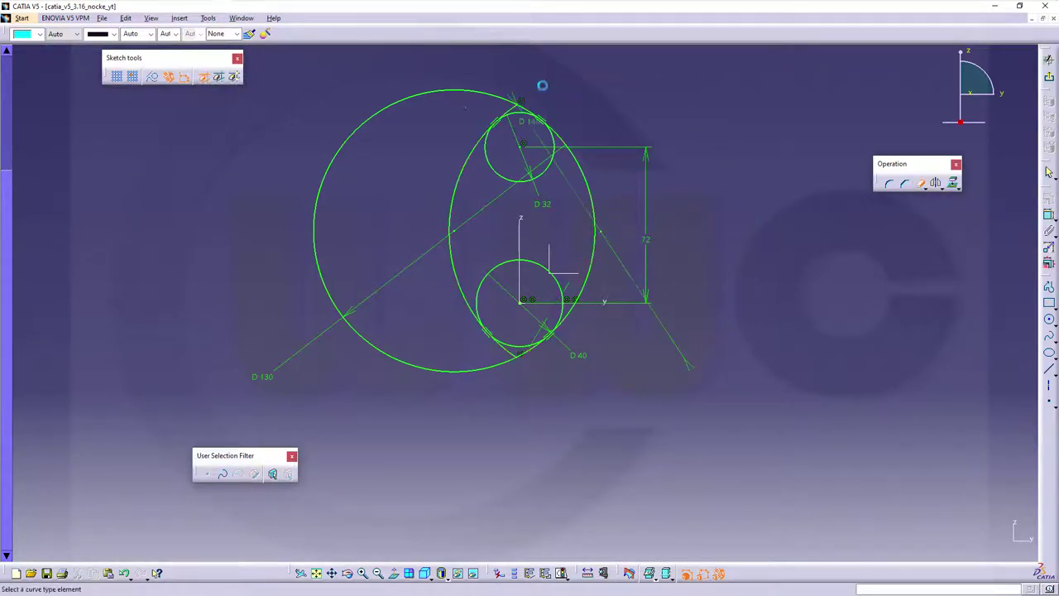
{"action": "left_click", "coordinate": [444, 95]}
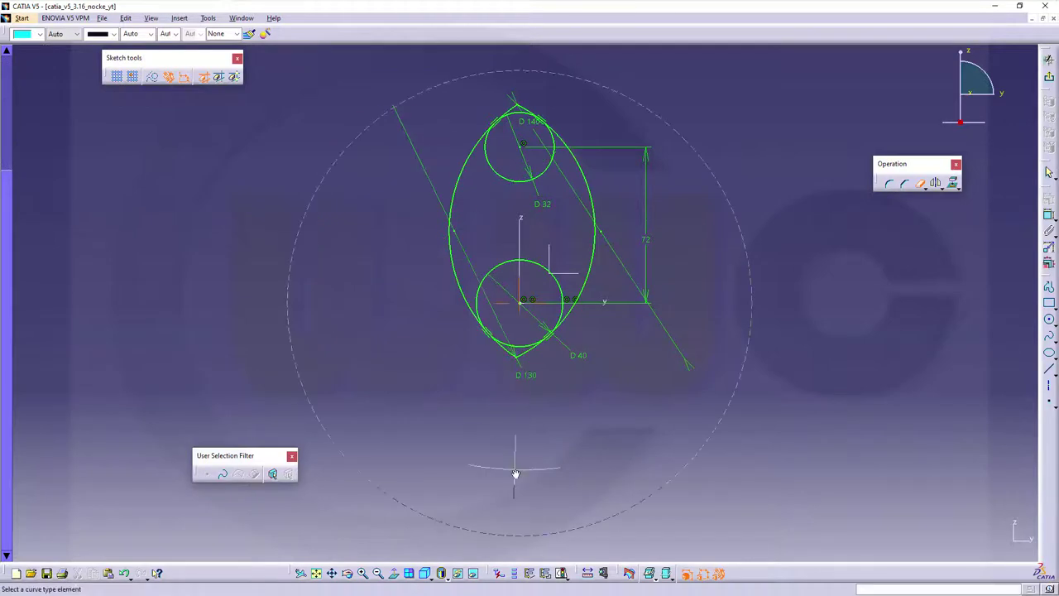
Step: Trim the flank arc's excess below the 40 mm circle and that circle's inner arc, leaving a smooth lower end
{"action": "middle_click_drag", "start_coordinate": [514, 473], "coordinate": [537, 352]}
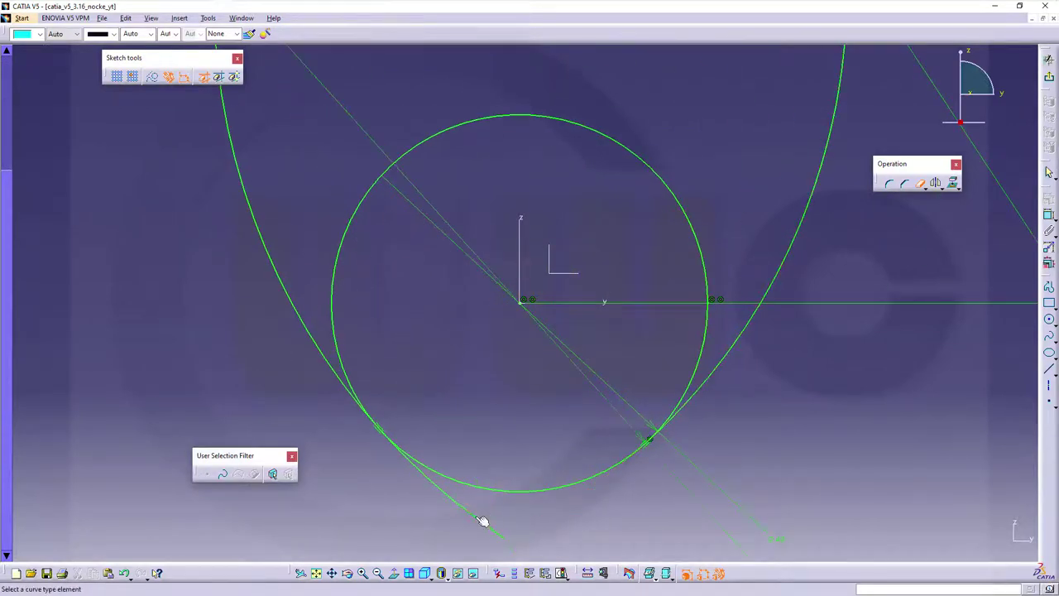
{"action": "left_click", "coordinate": [475, 518]}
{"action": "left_click", "coordinate": [473, 121]}
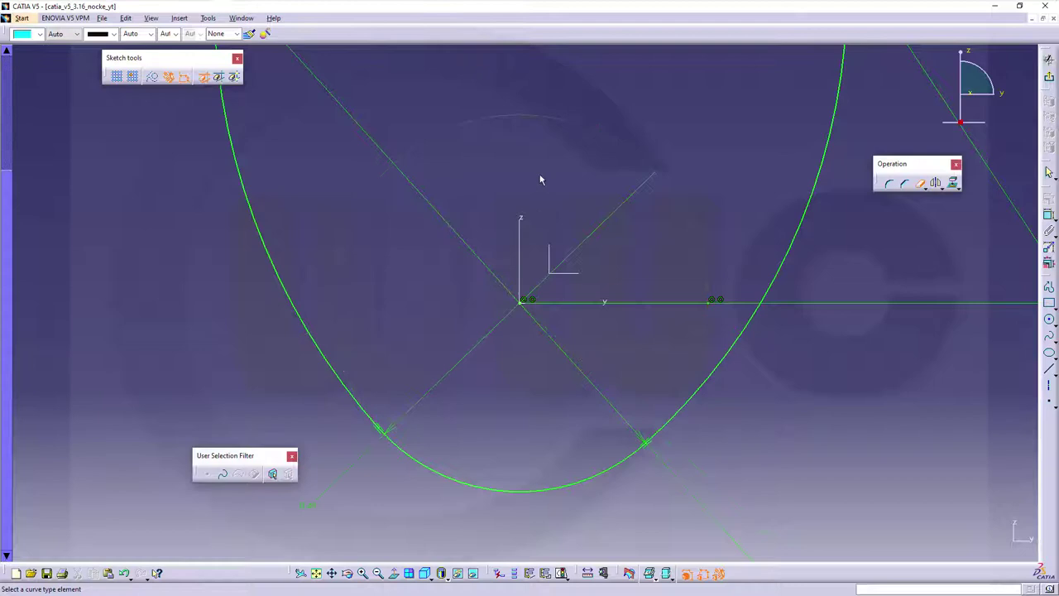
Step: Trim the 32 mm circle's inner arc and the excess flank tips above it, then exit the sketch
{"action": "middle_click_drag", "start_coordinate": [541, 180], "coordinate": [516, 221]}
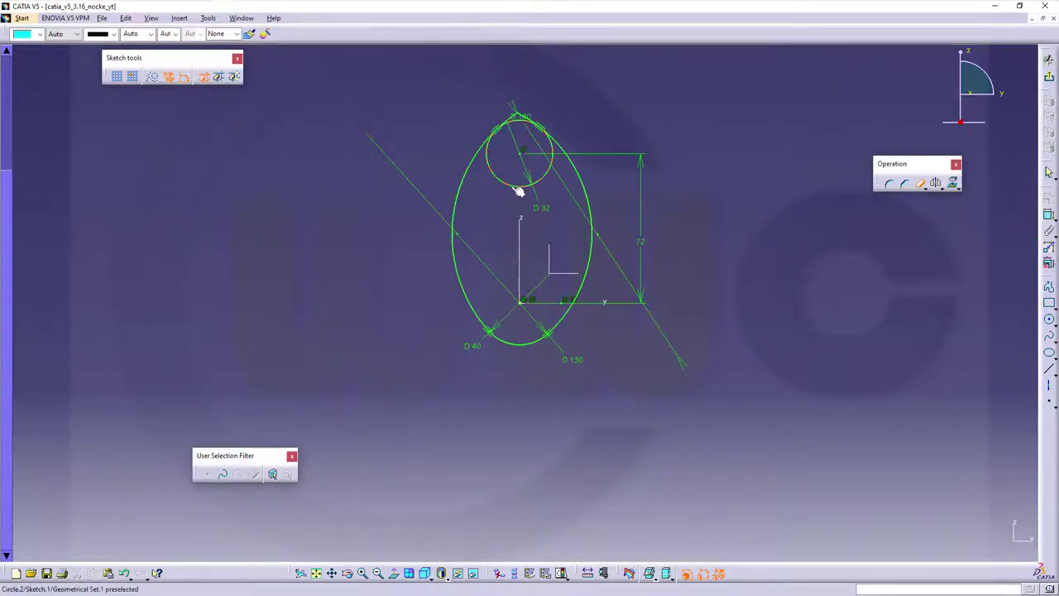
{"action": "left_click", "coordinate": [513, 184]}
{"action": "mouse_move", "coordinate": [514, 184]}
{"action": "middle_mouse_down"}
{"action": "mouse_move", "coordinate": [526, 121]}
{"action": "mouse_move", "coordinate": [525, 229]}
{"action": "middle_mouse_up"}
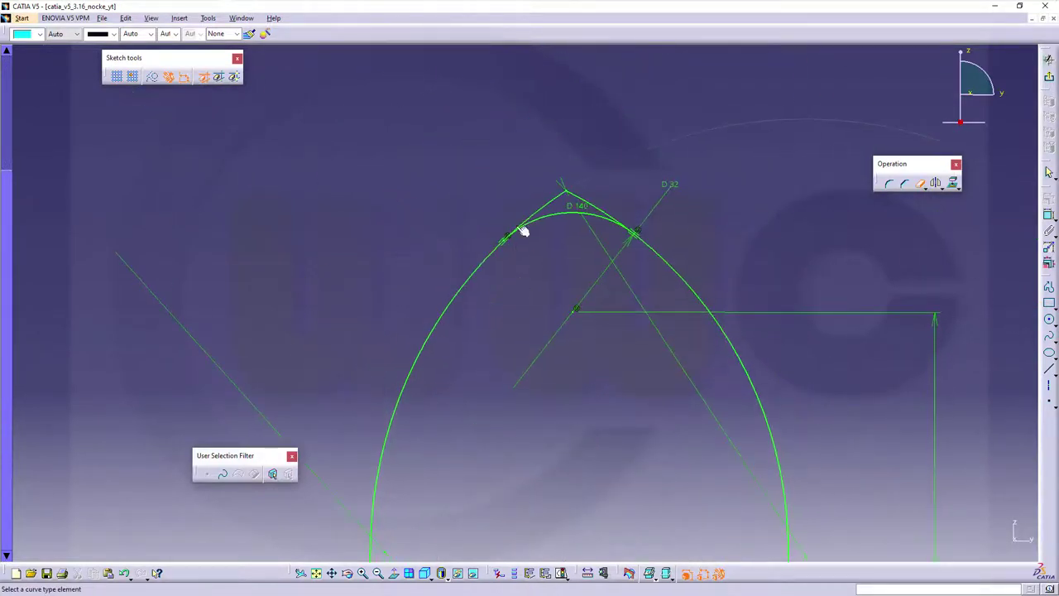
{"action": "left_click", "coordinate": [594, 207]}
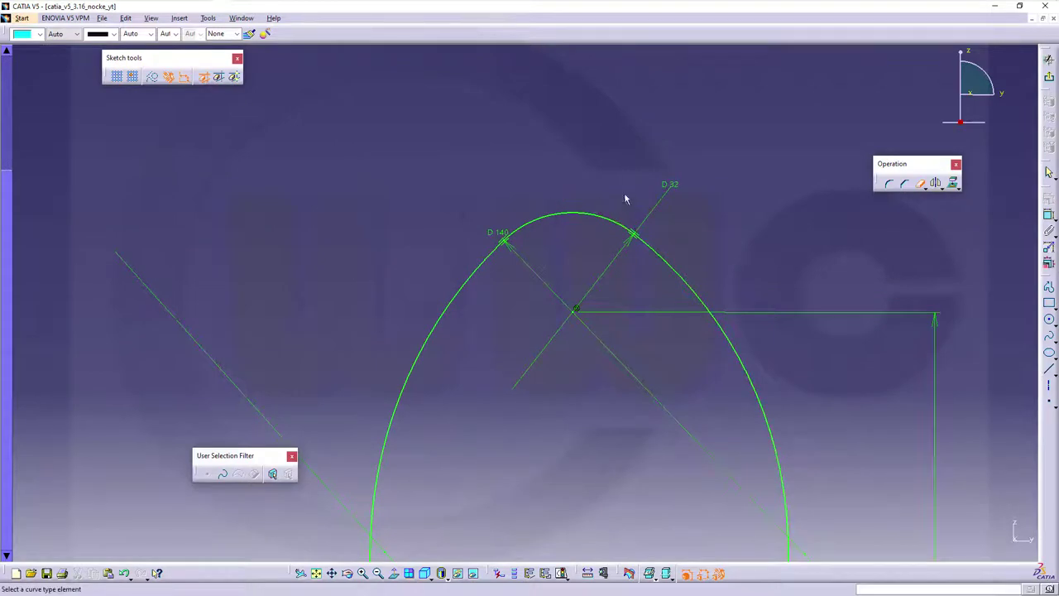
{"action": "left_click", "coordinate": [1049, 78]}
{"action": "mouse_move", "coordinate": [717, 269]}
{"action": "middle_mouse_down"}
{"action": "mouse_move", "coordinate": [695, 177]}
{"action": "mouse_move", "coordinate": [626, 267]}
{"action": "middle_mouse_up"}
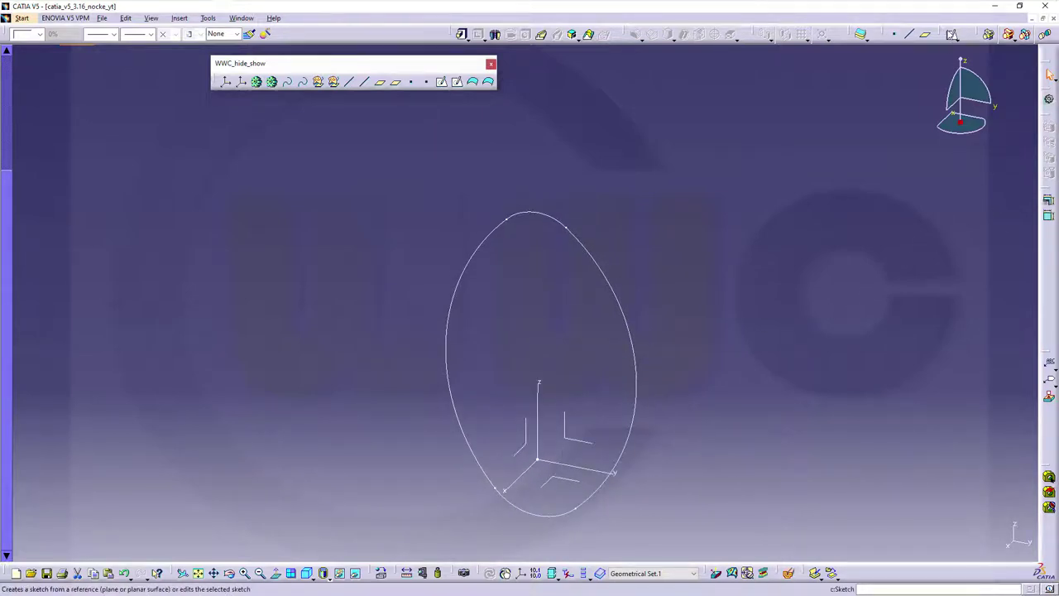
{"action": "left_click", "coordinate": [951, 35]}
{"action": "left_click", "coordinate": [634, 372]}
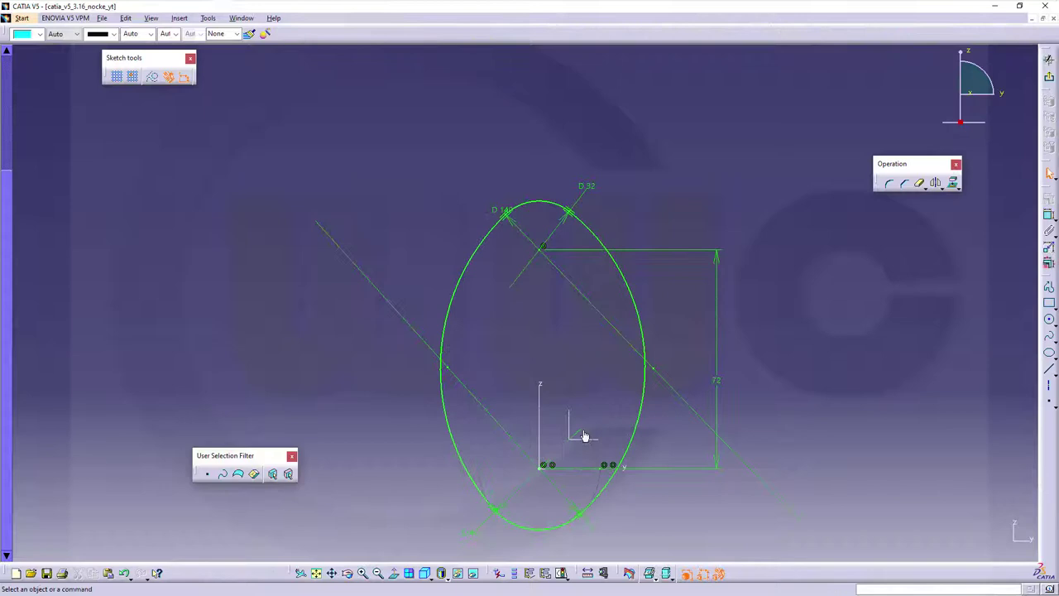
{"action": "left_click", "coordinate": [1048, 77]}
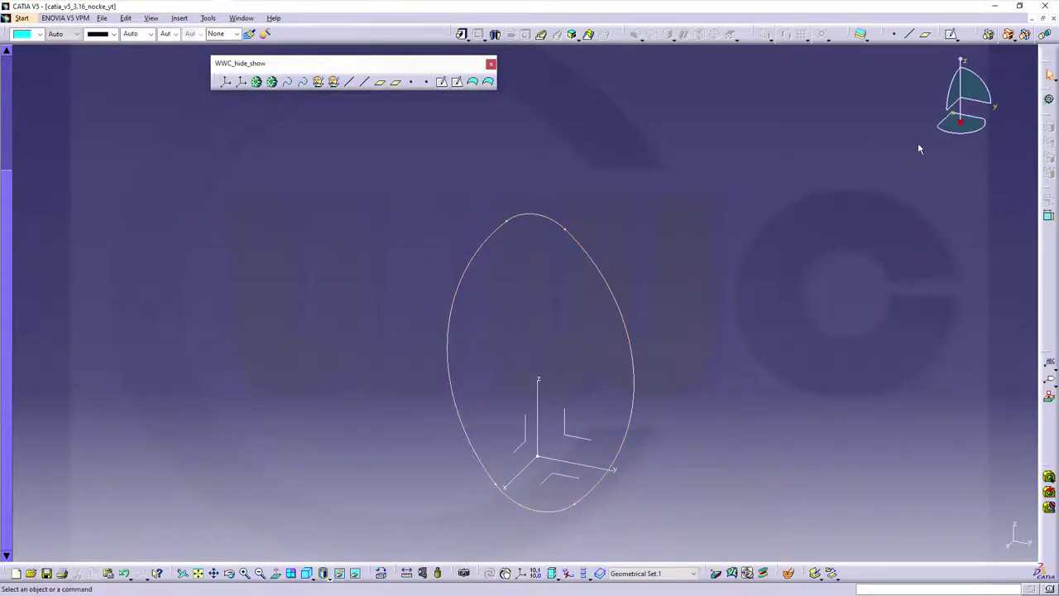
Step: Create a new sketch on the yz plane and hide its H and V sketch axes
{"action": "left_click", "coordinate": [951, 35]}
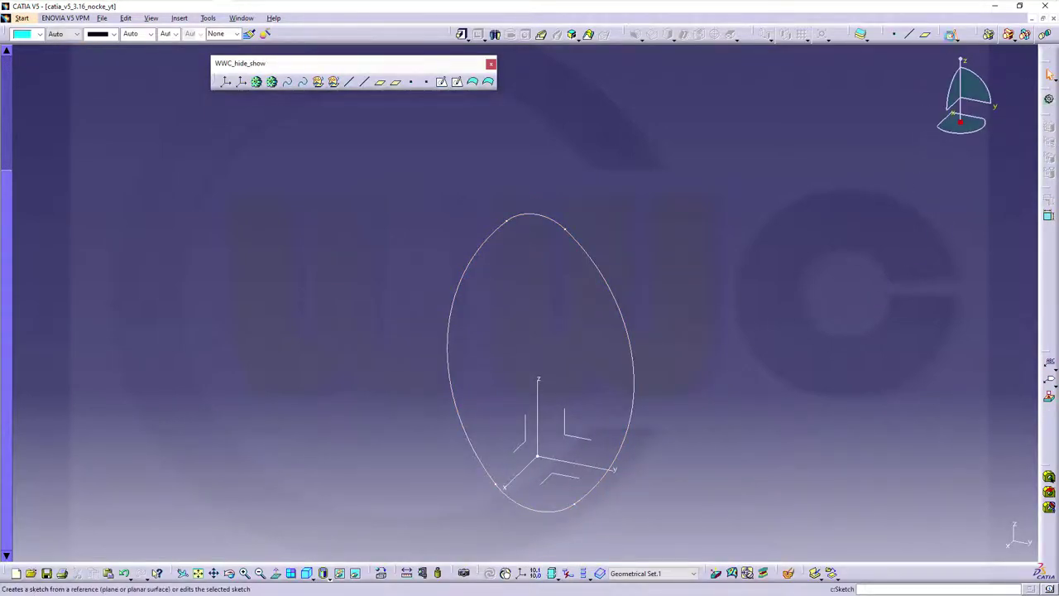
{"action": "left_click", "coordinate": [570, 428]}
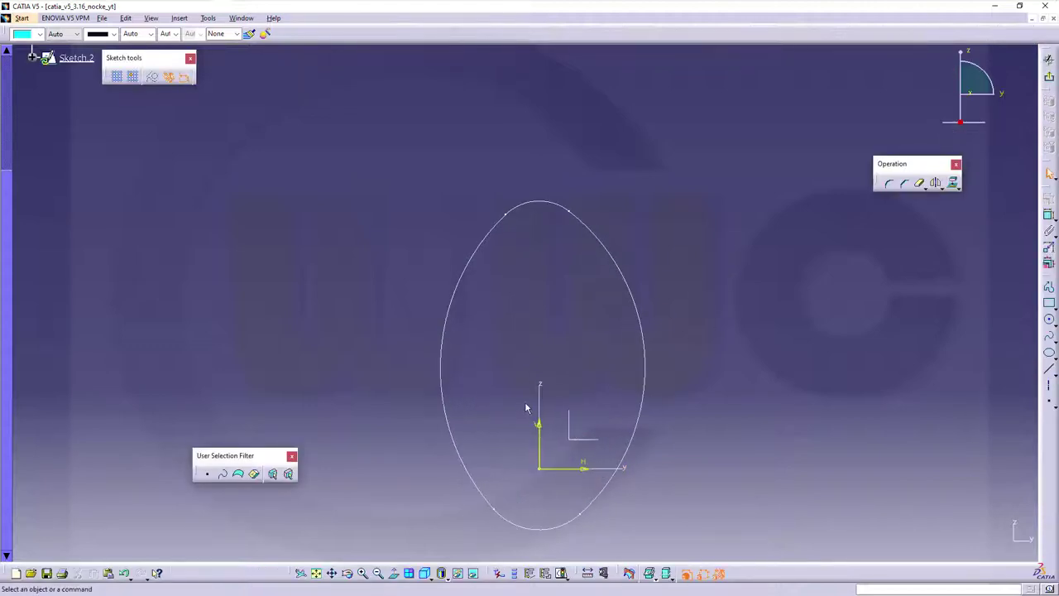
{"action": "mouse_move", "coordinate": [525, 407]}
{"action": "left_mouse_down"}
{"action": "mouse_move", "coordinate": [568, 475]}
{"action": "mouse_move", "coordinate": [599, 481]}
{"action": "left_mouse_up"}
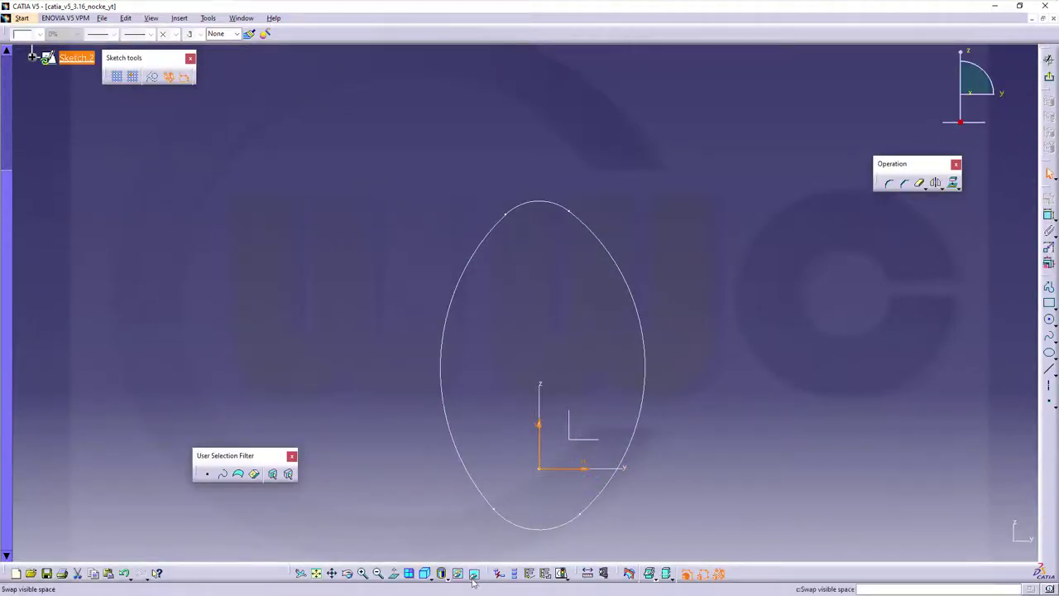
{"action": "left_click", "coordinate": [844, 330]}
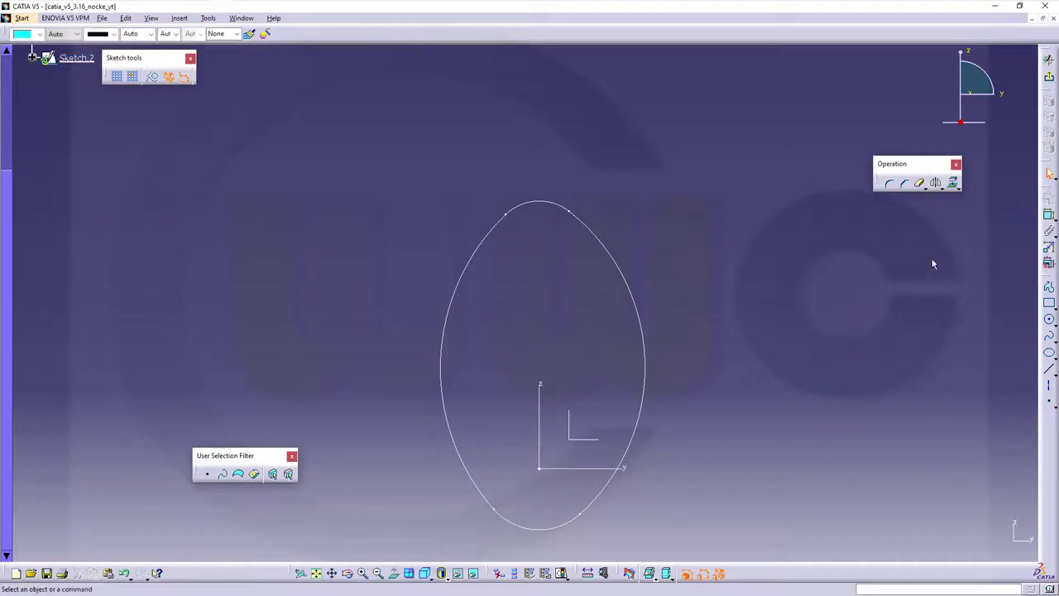
Step: Sketch a circle to the right of the cam profile, clear of it, and constrain its diameter to 40 mm
{"action": "left_click", "coordinate": [1049, 319]}
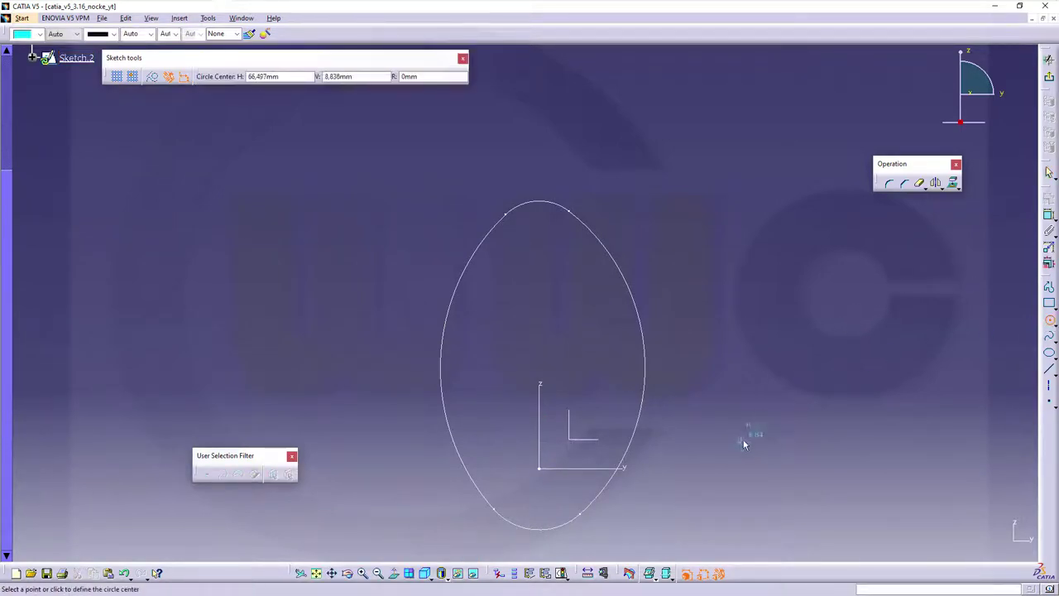
{"action": "left_click", "coordinate": [747, 427]}
{"action": "left_click", "coordinate": [792, 428]}
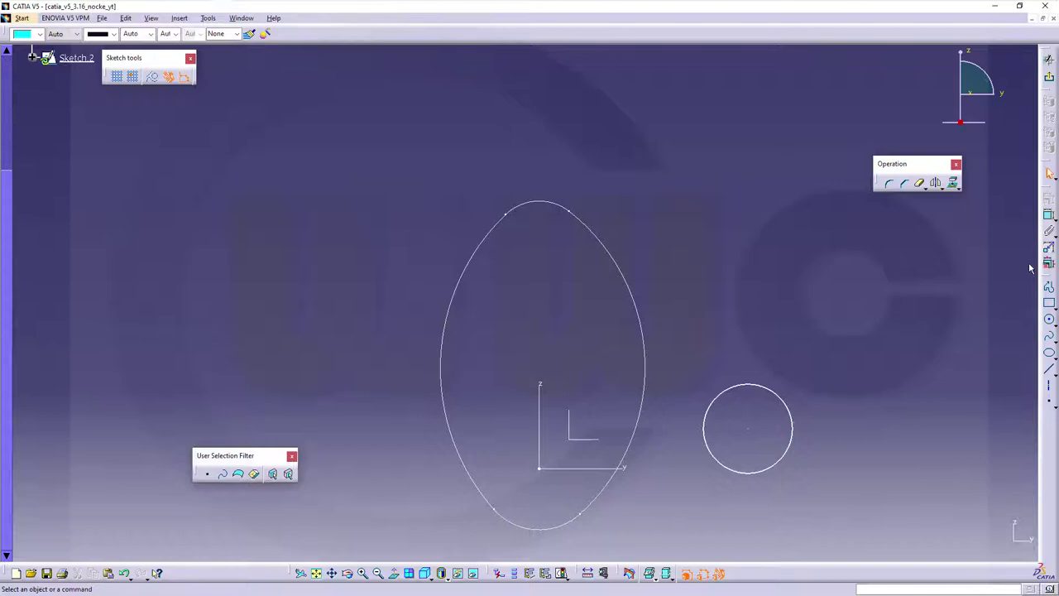
{"action": "left_click", "coordinate": [1049, 215]}
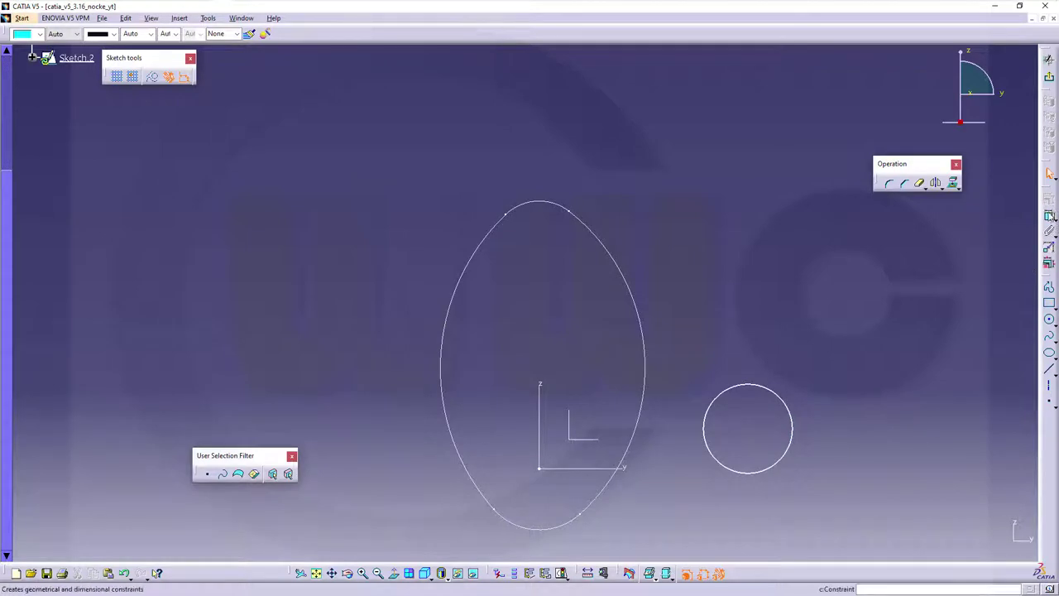
{"action": "left_click", "coordinate": [791, 418]}
{"action": "left_click", "coordinate": [821, 405]}
{"action": "double_click", "coordinate": [816, 404]}
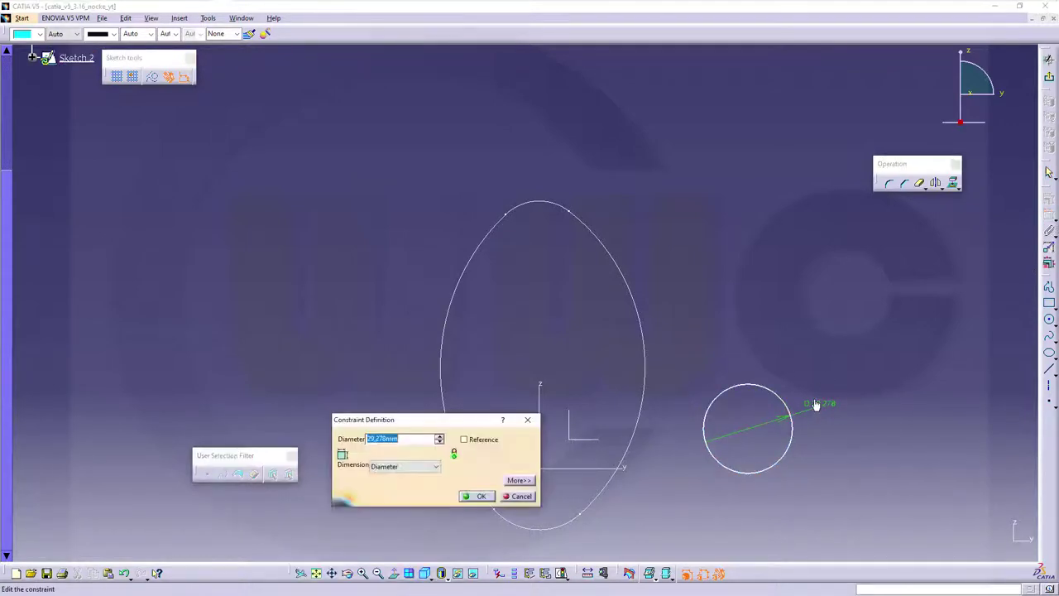
{"action": "type", "text": "40"}
{"action": "key", "text": "Return"}
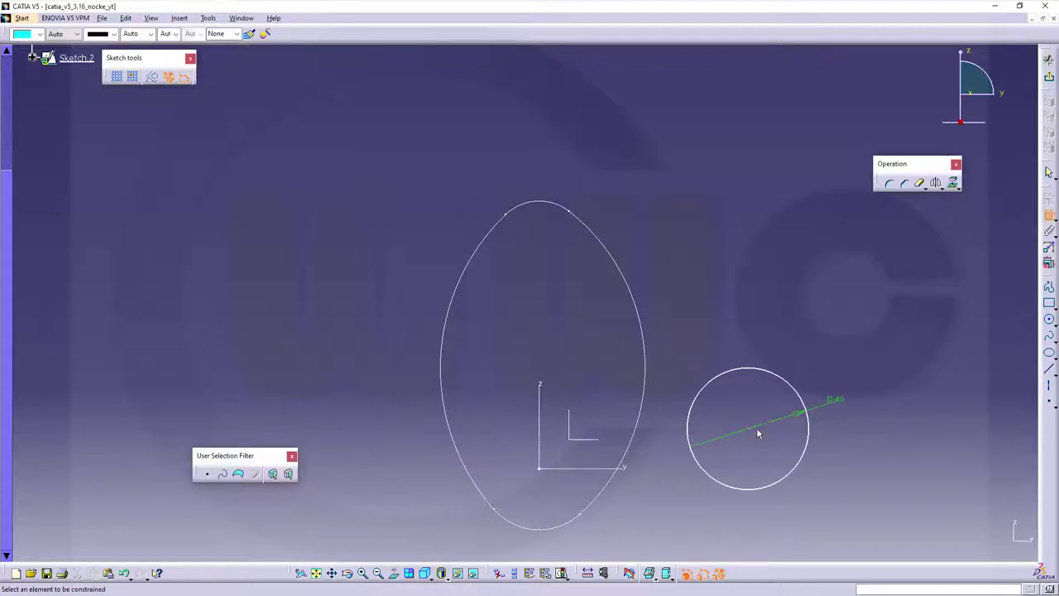
{"action": "left_click", "coordinate": [625, 470]}
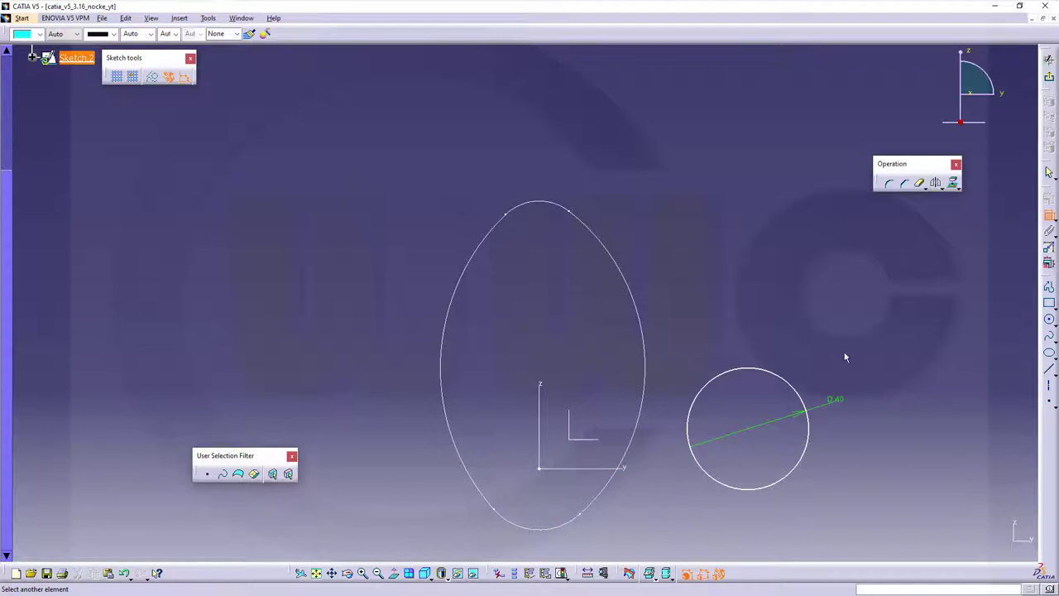
{"action": "left_click", "coordinate": [704, 473]}
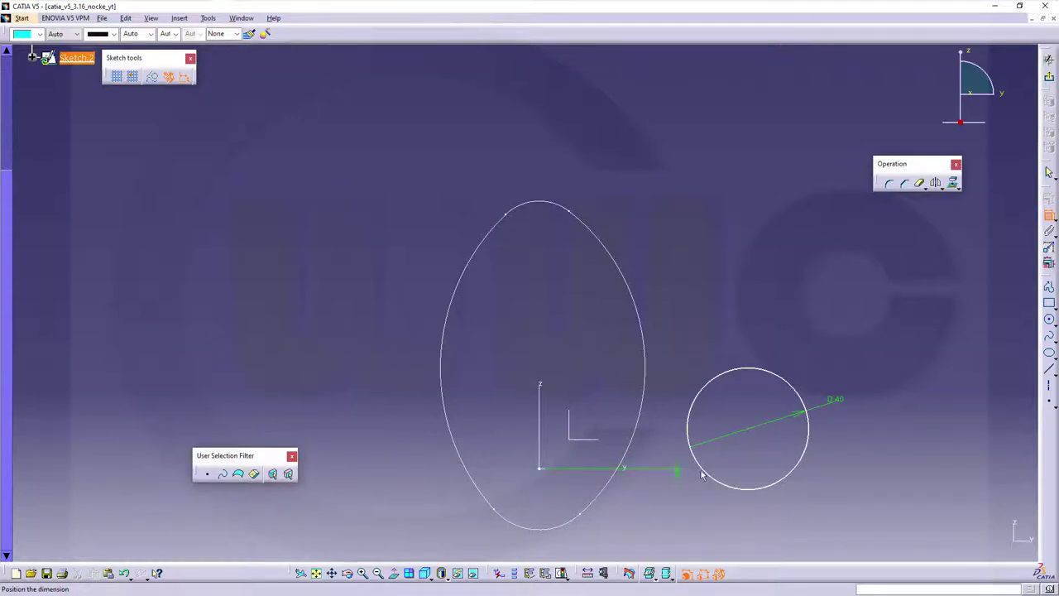
{"action": "key", "text": "Escape"}
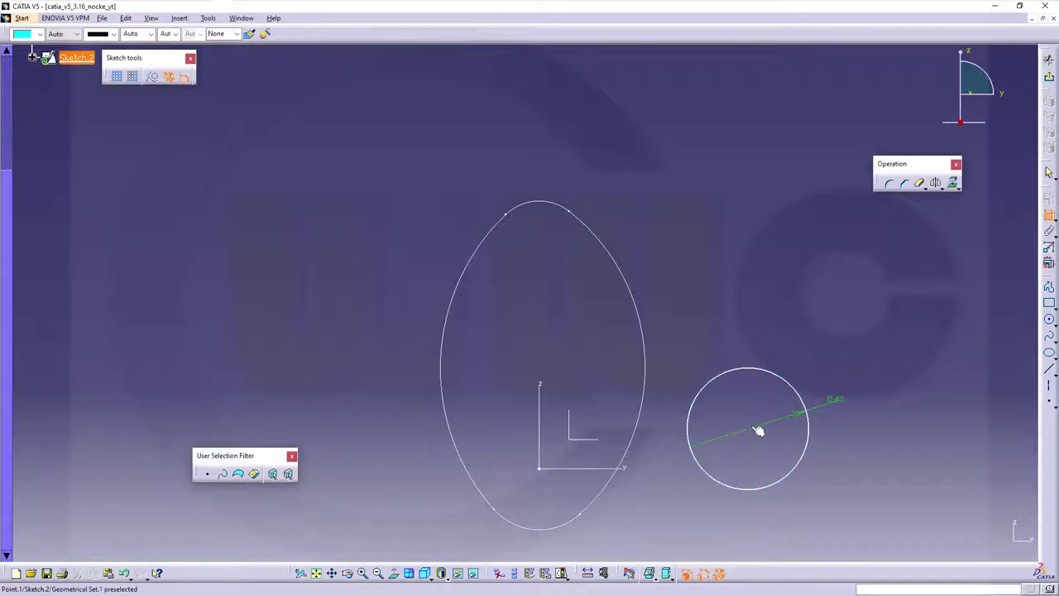
Step: Constrain the 40 mm circle's centre to be coincident with the y axis
{"action": "left_click", "coordinate": [603, 471]}
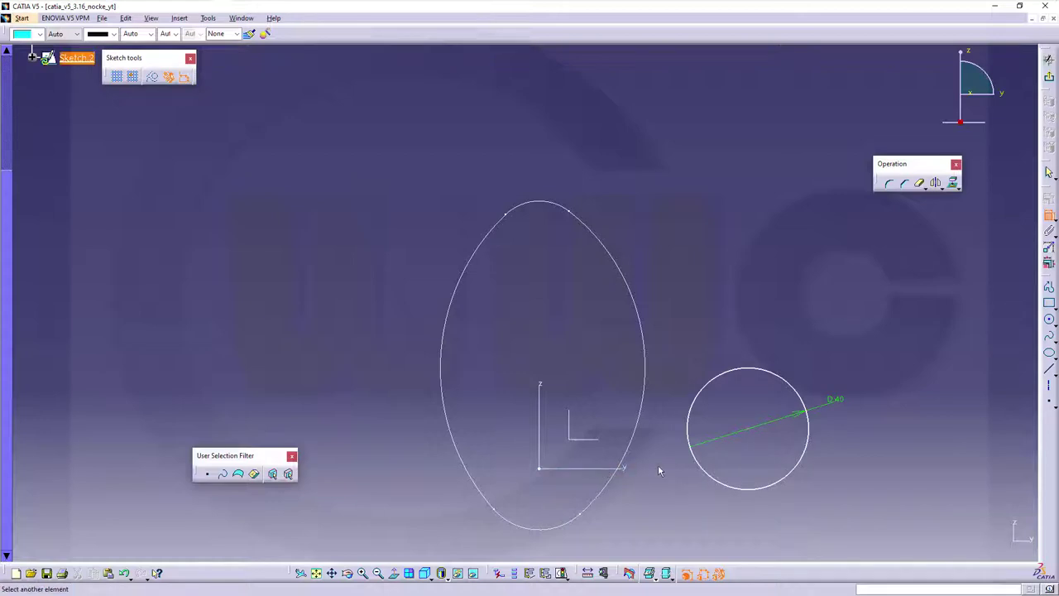
{"action": "left_click", "coordinate": [751, 431]}
{"action": "right_click", "coordinate": [692, 467]}
{"action": "left_click", "coordinate": [717, 516]}
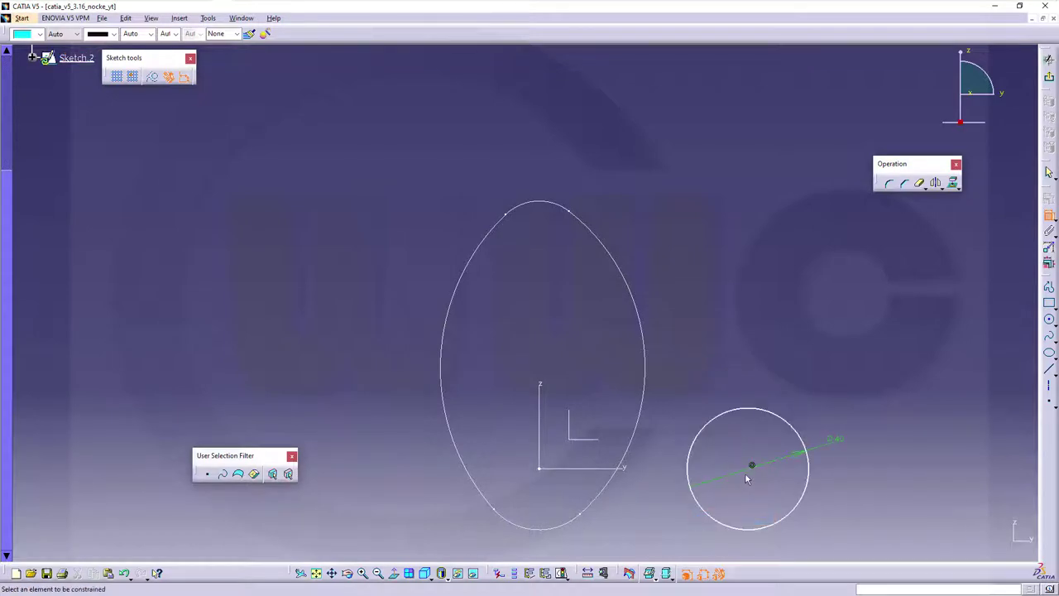
Step: Constrain the circle's centre to be coincident with the z axis and exit the sketch
{"action": "left_click", "coordinate": [751, 466]}
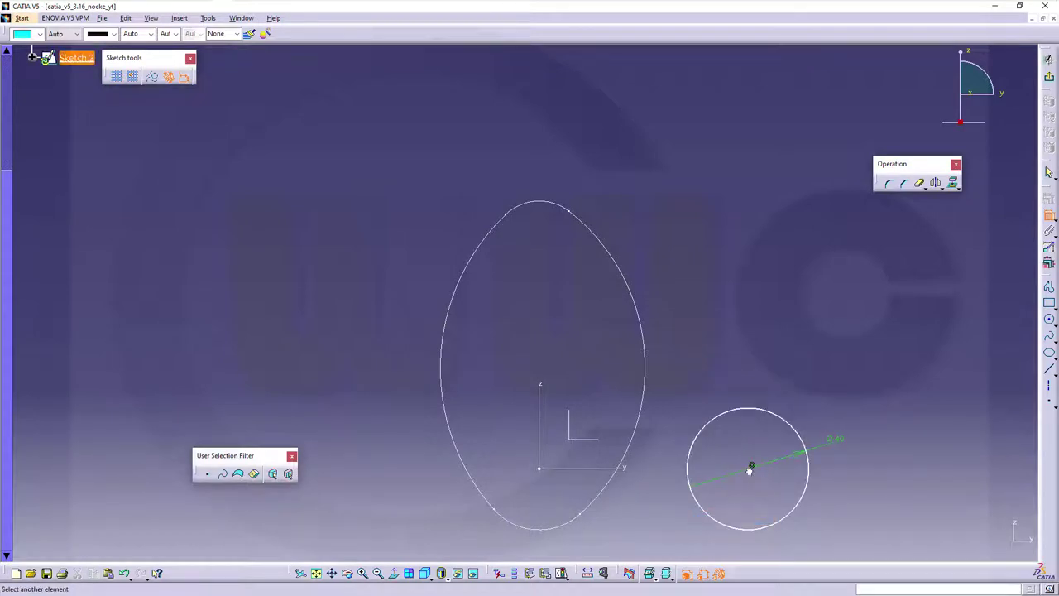
{"action": "left_click", "coordinate": [545, 386]}
{"action": "right_click", "coordinate": [566, 358]}
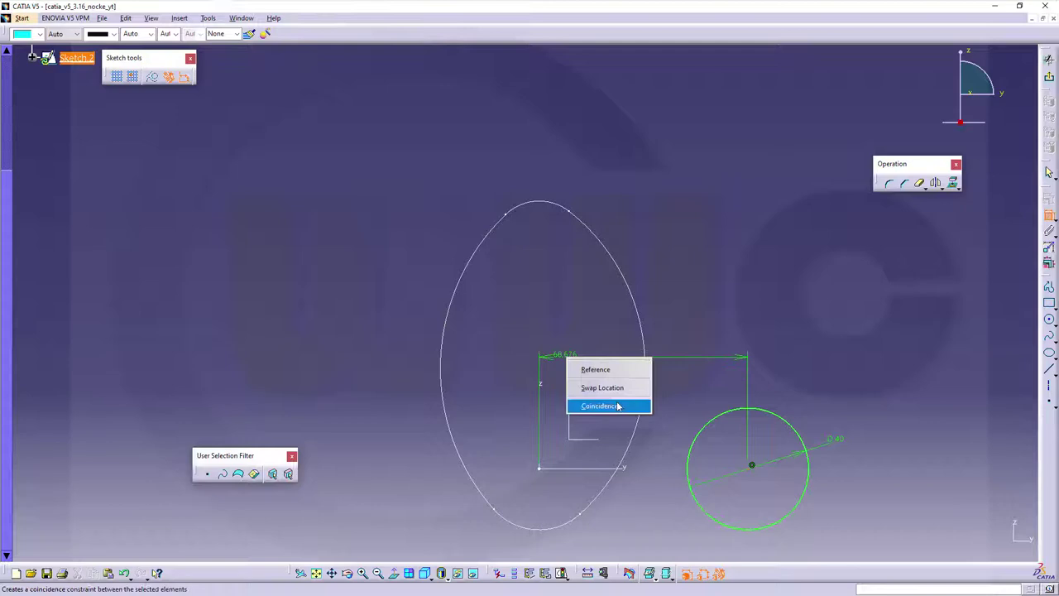
{"action": "left_click", "coordinate": [629, 406]}
{"action": "left_click", "coordinate": [1049, 77]}
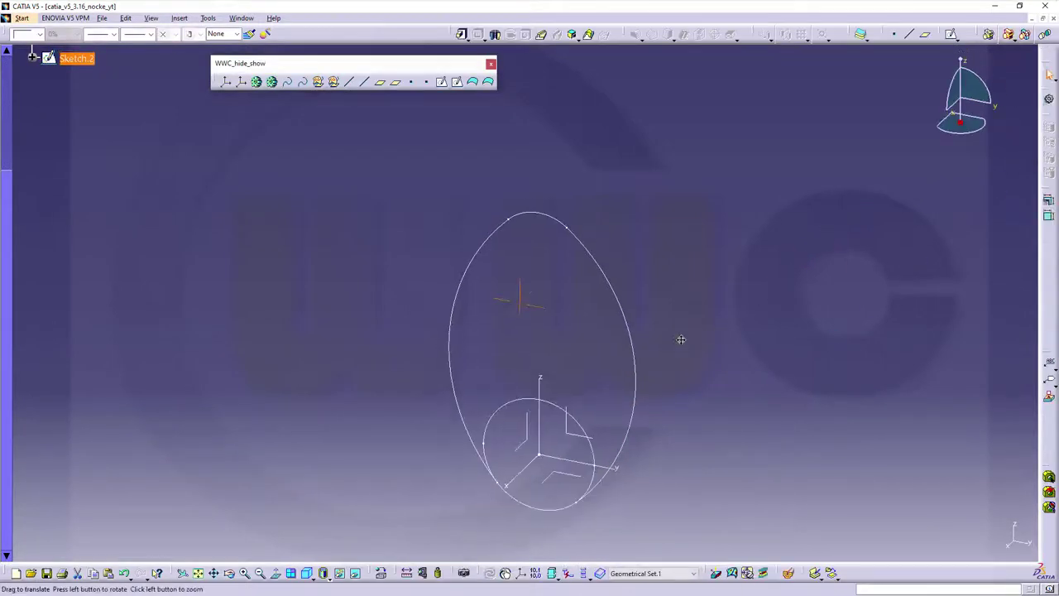
Step: Define a pad from the cam profile Sketch.1 in PartBody with mirrored extent and a length of 5 mm
{"action": "left_click_drag", "start_coordinate": [6, 195], "coordinate": [5, 83]}
{"action": "left_click", "coordinate": [199, 218]}
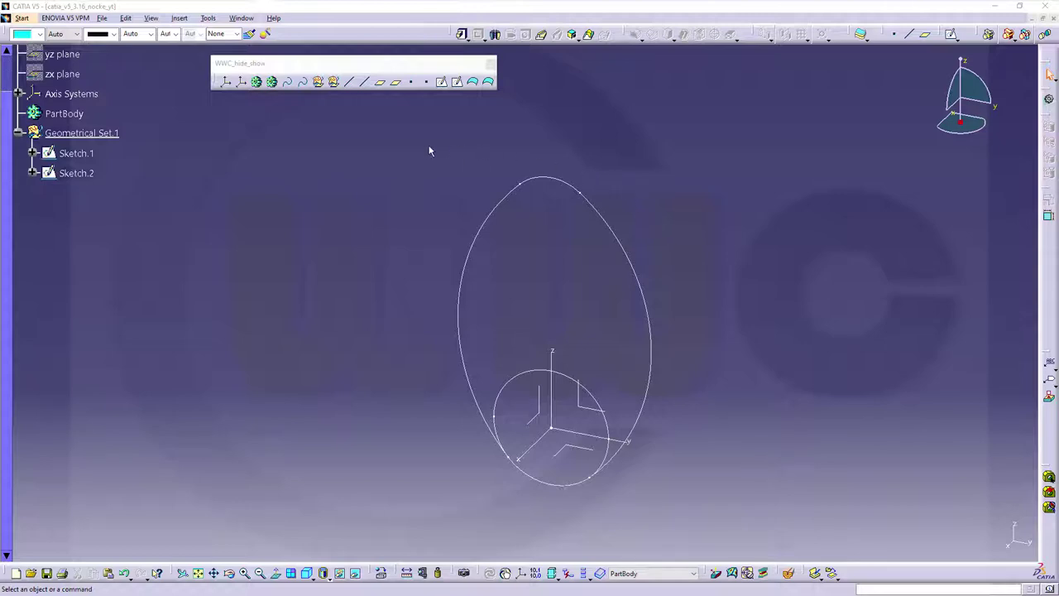
{"action": "left_click", "coordinate": [84, 135]}
{"action": "left_click", "coordinate": [462, 35]}
{"action": "left_click", "coordinate": [611, 329]}
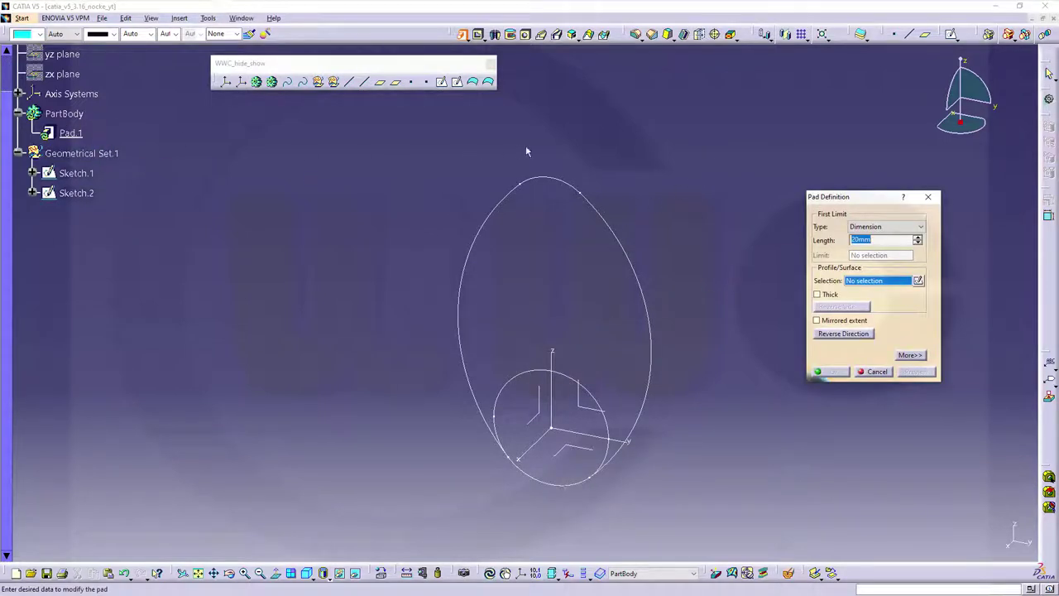
{"action": "left_click", "coordinate": [616, 237]}
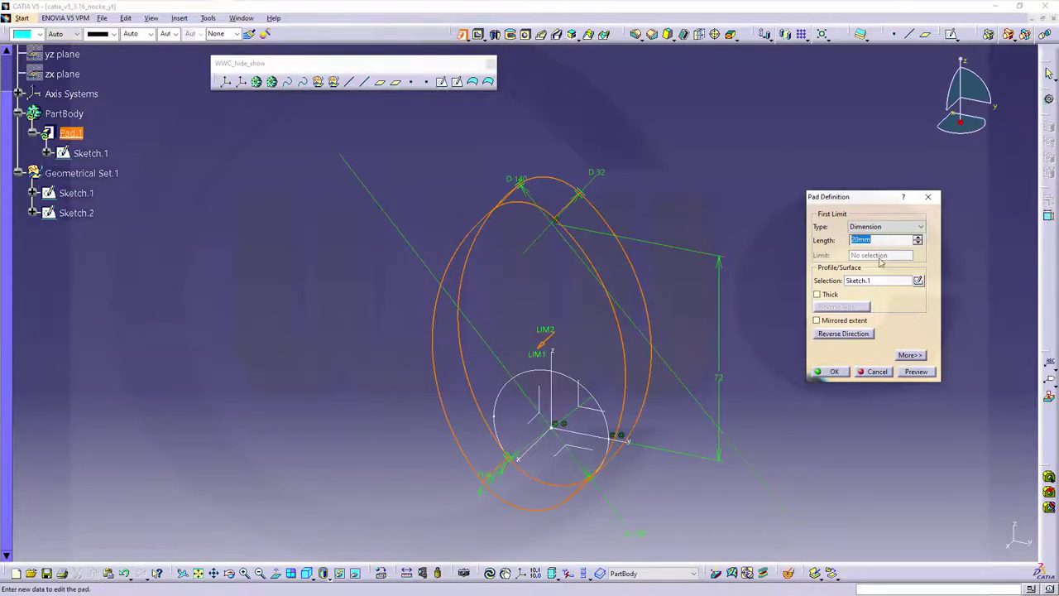
{"action": "left_click", "coordinate": [816, 322]}
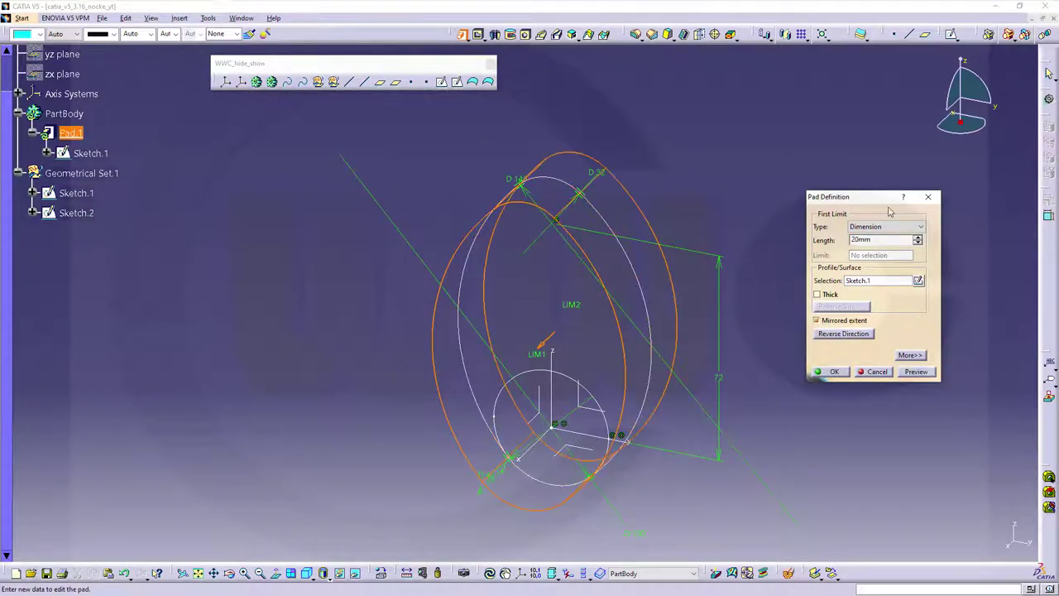
{"action": "type", "text": "5"}
{"action": "key", "text": "Return"}
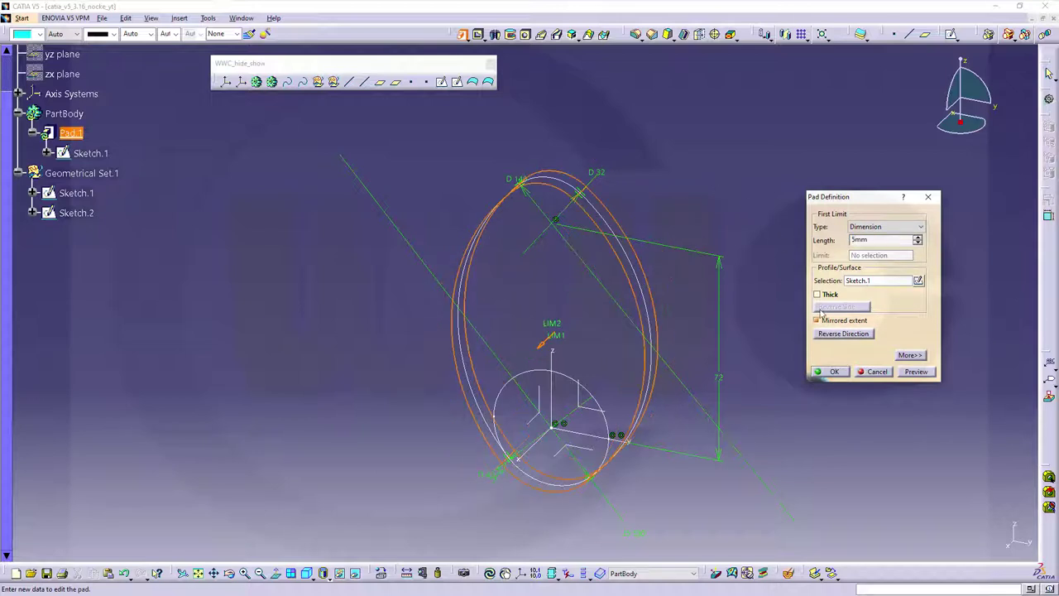
Step: Make the cam pad thick with Thickness1 of 10 mm and create it
{"action": "left_click", "coordinate": [817, 294]}
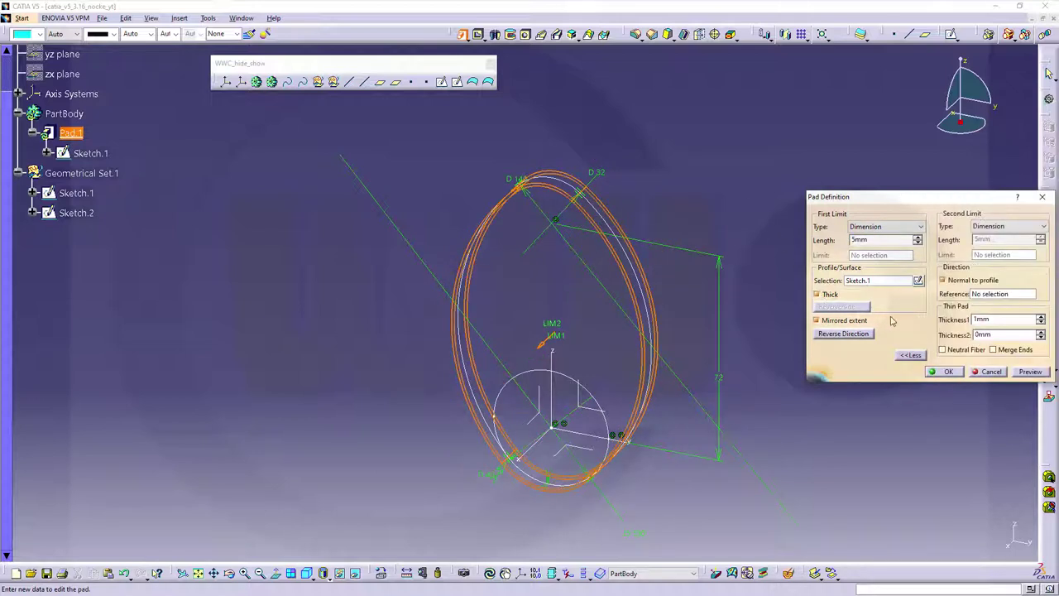
{"action": "left_click", "coordinate": [991, 317]}
{"action": "double_click", "coordinate": [1003, 318]}
{"action": "type", "text": "10"}
{"action": "key", "text": "Return"}
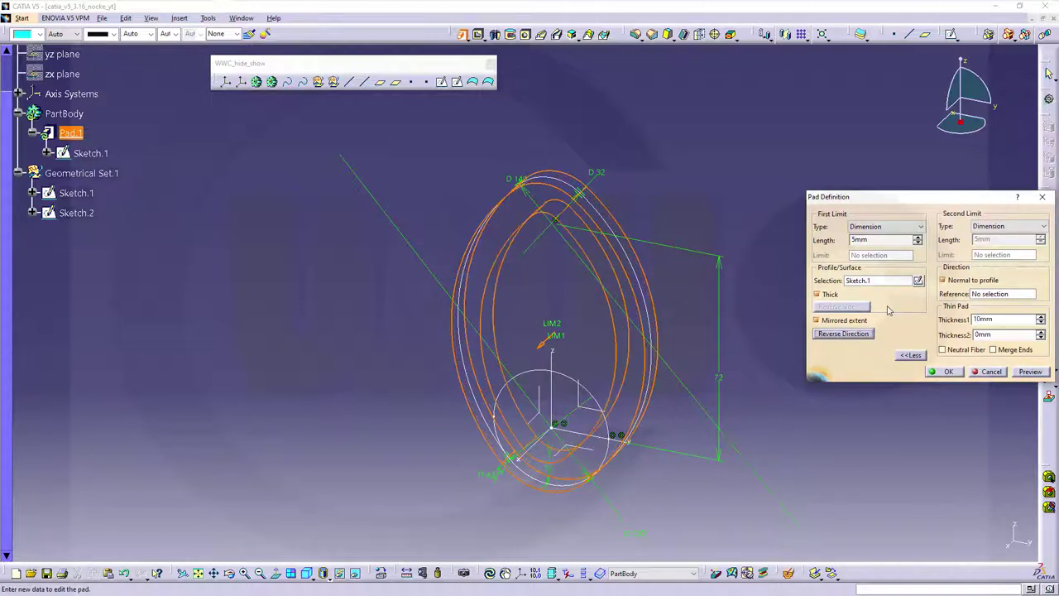
{"action": "left_click", "coordinate": [947, 372]}
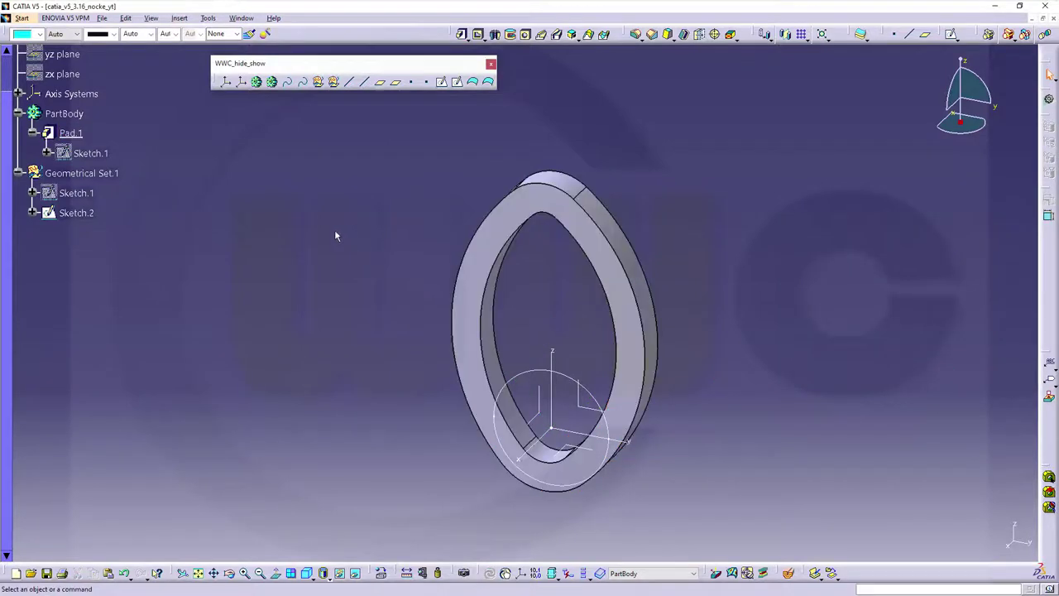
Step: Create a second, solid pad from Sketch.1 with mirrored extent and a length of 2,5 mm
{"action": "left_click", "coordinate": [76, 192]}
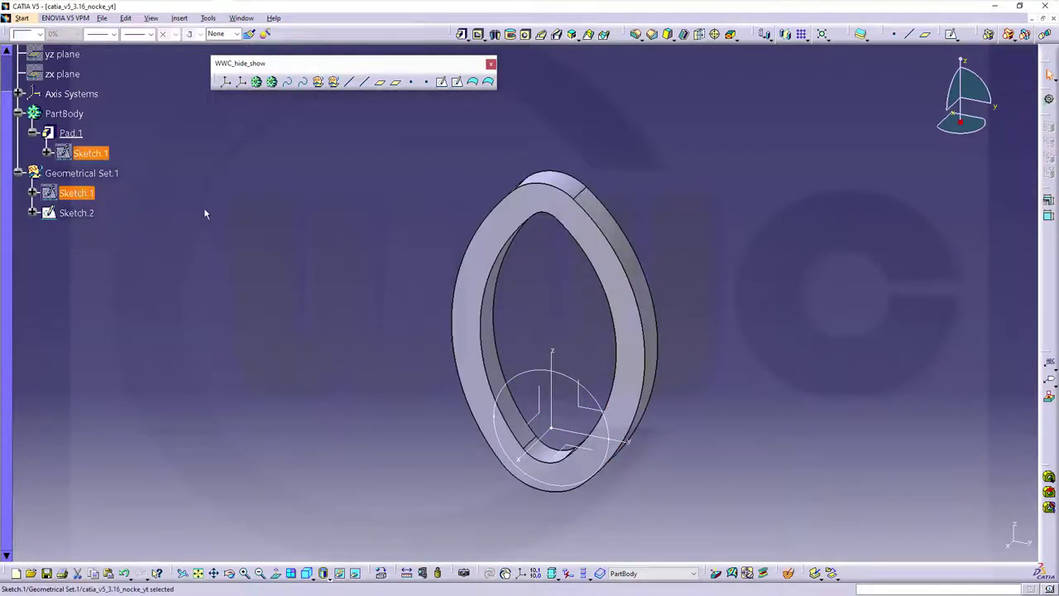
{"action": "left_click", "coordinate": [461, 33]}
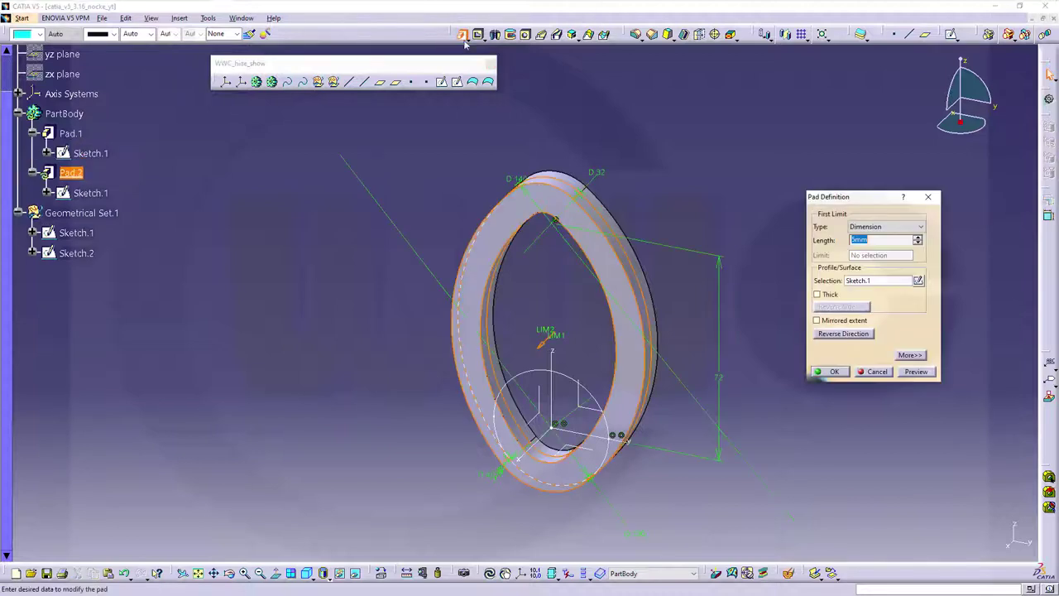
{"action": "left_click", "coordinate": [818, 320]}
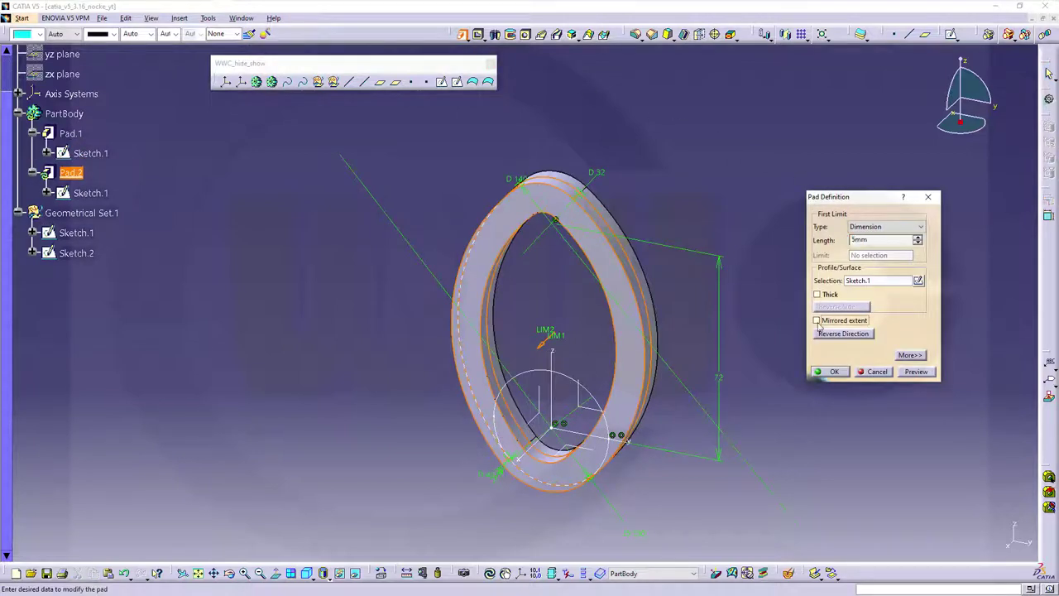
{"action": "left_click_drag", "start_coordinate": [883, 239], "coordinate": [814, 239]}
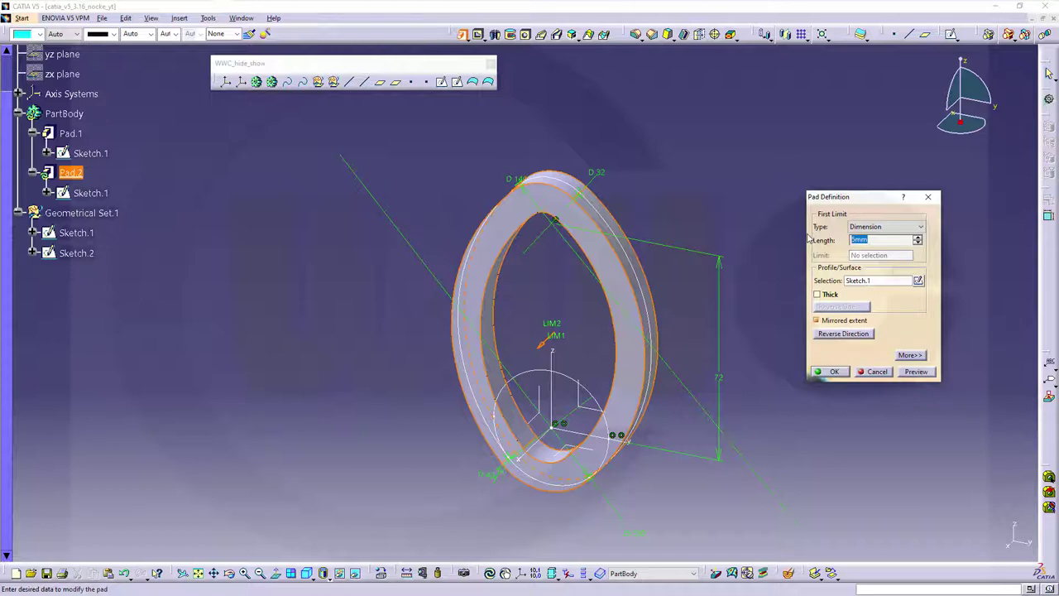
{"action": "type", "text": "2,5"}
{"action": "key", "text": "Return"}
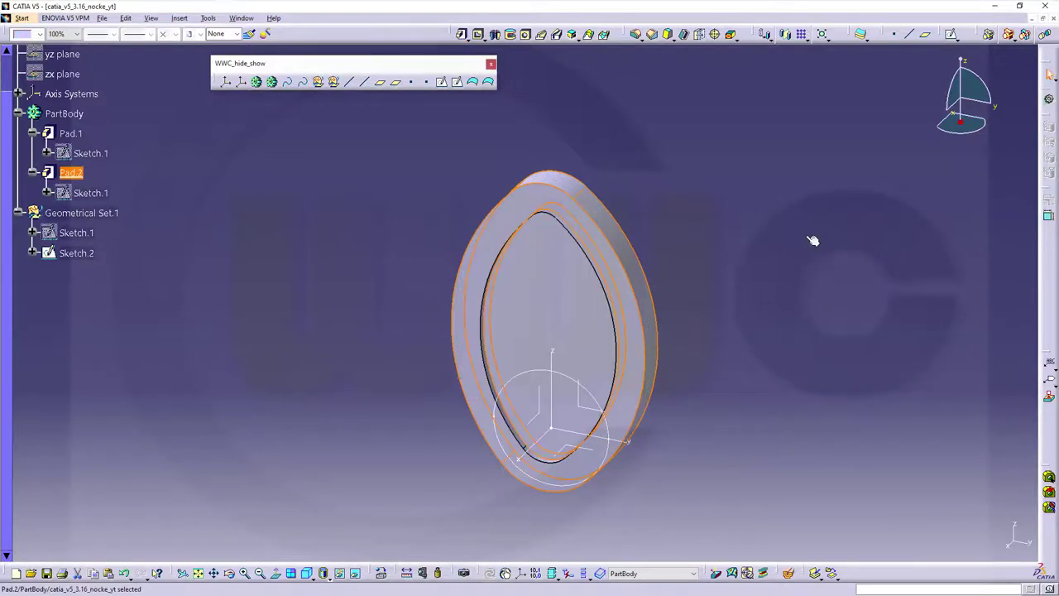
Step: Create a pad from the 40 mm circle in Sketch.2 with mirrored extent and a length of 10 mm
{"action": "left_click", "coordinate": [461, 34]}
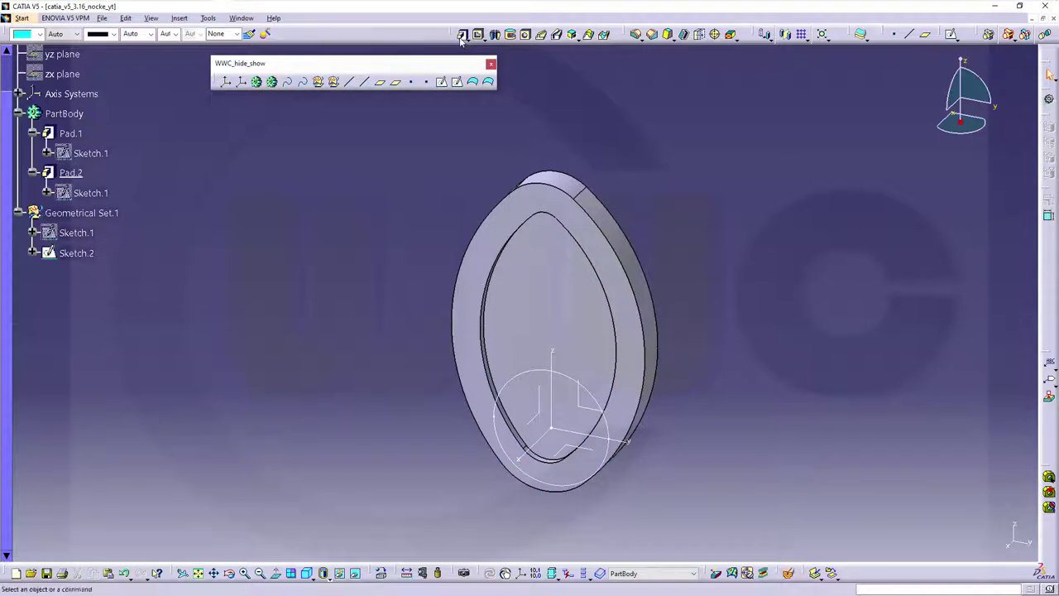
{"action": "left_click", "coordinate": [581, 386]}
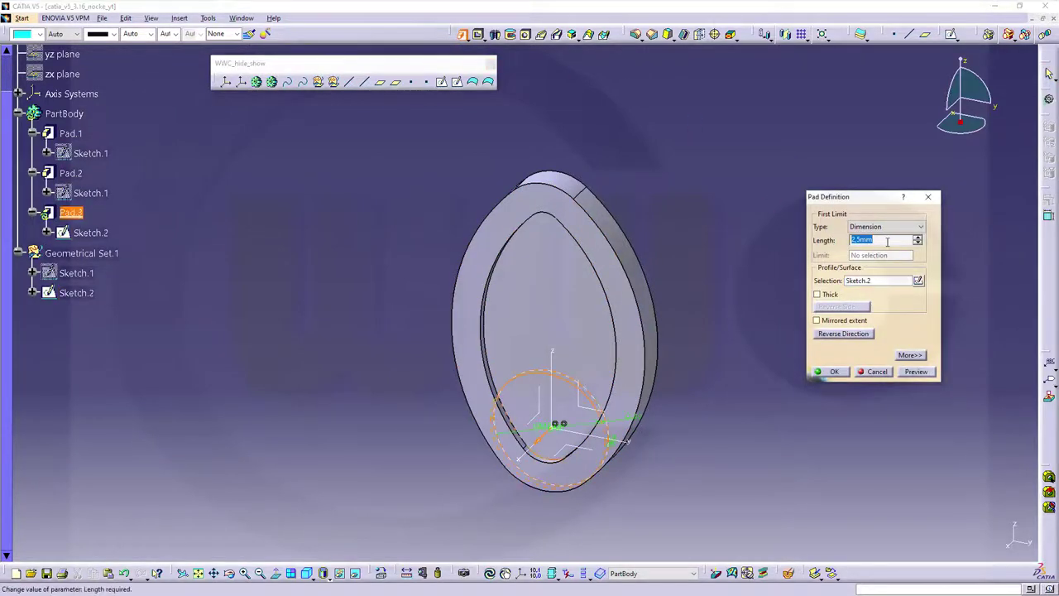
{"action": "left_click", "coordinate": [817, 320]}
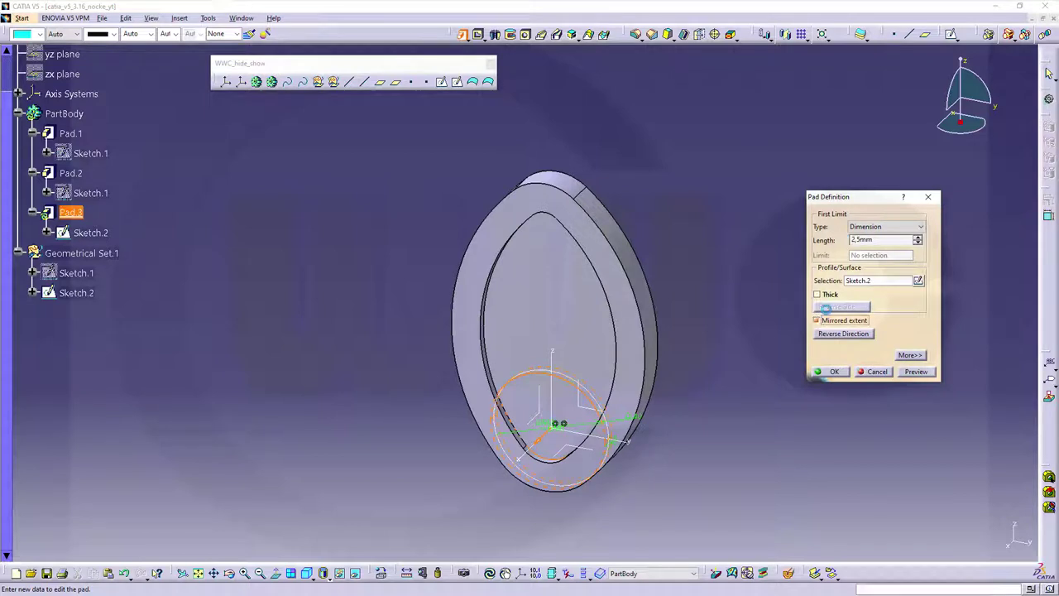
{"action": "double_click", "coordinate": [896, 238]}
{"action": "type", "text": "10"}
{"action": "left_click", "coordinate": [834, 372]}
Step: Reorder Pad.3 so it comes after Pad.1 in the PartBody
{"action": "middle_click_drag", "start_coordinate": [346, 368], "coordinate": [138, 255]}
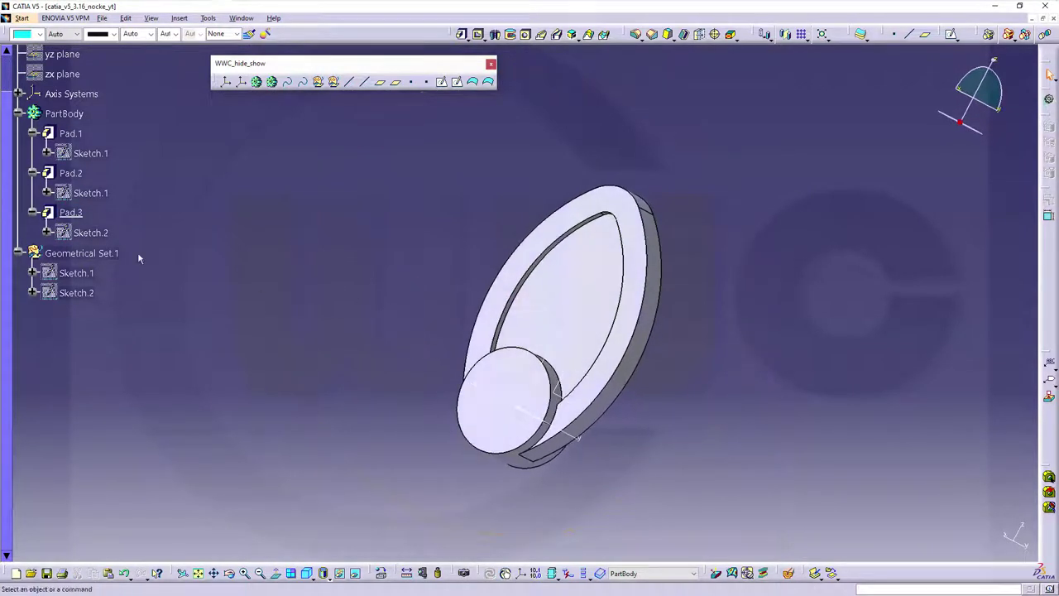
{"action": "left_click", "coordinate": [82, 213]}
{"action": "right_click", "coordinate": [83, 213]}
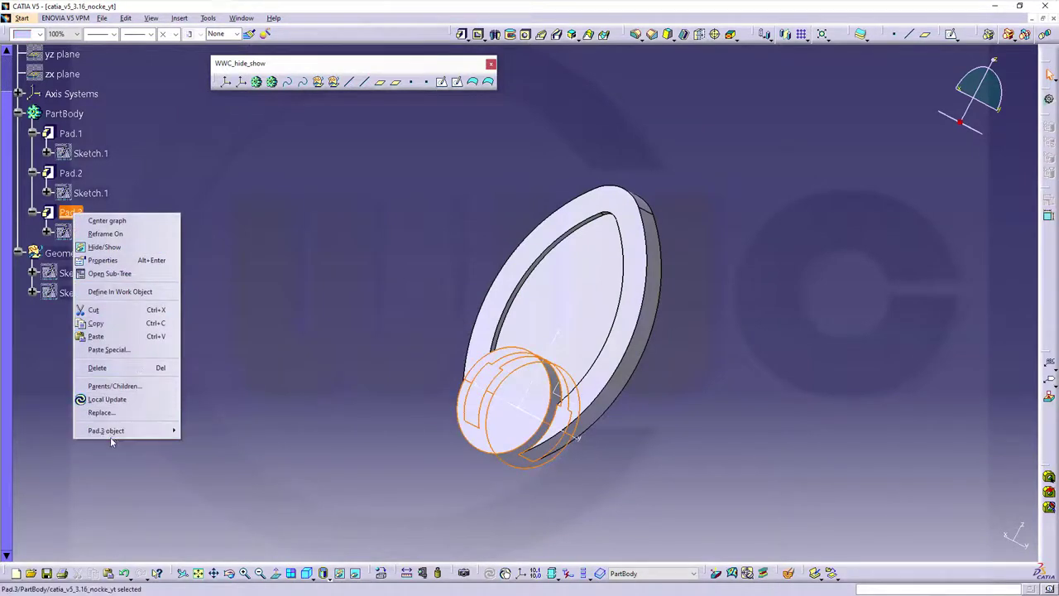
{"action": "mouse_move", "coordinate": [117, 433]}
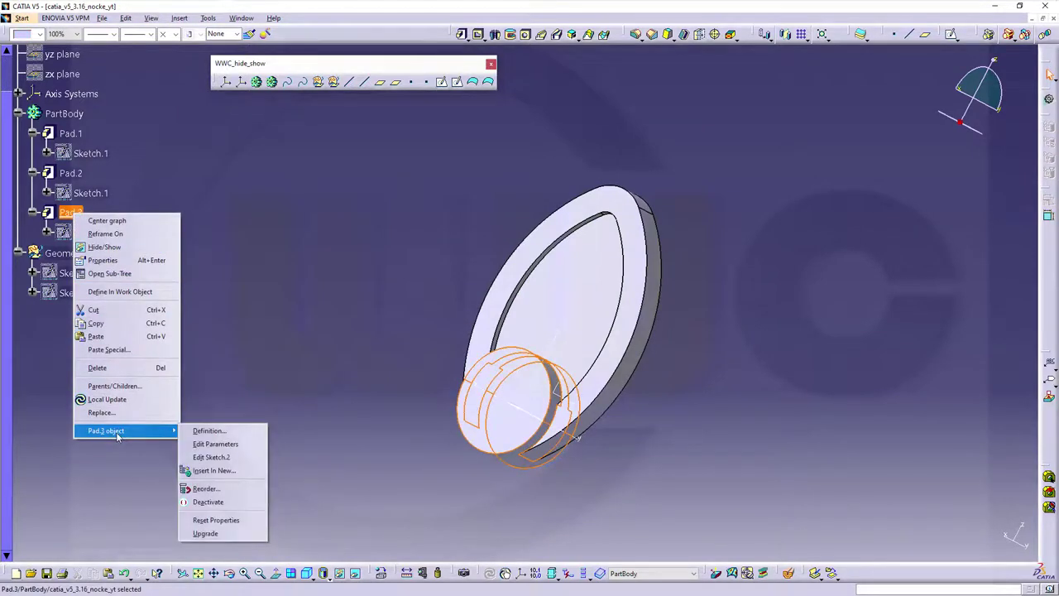
{"action": "left_click", "coordinate": [207, 489]}
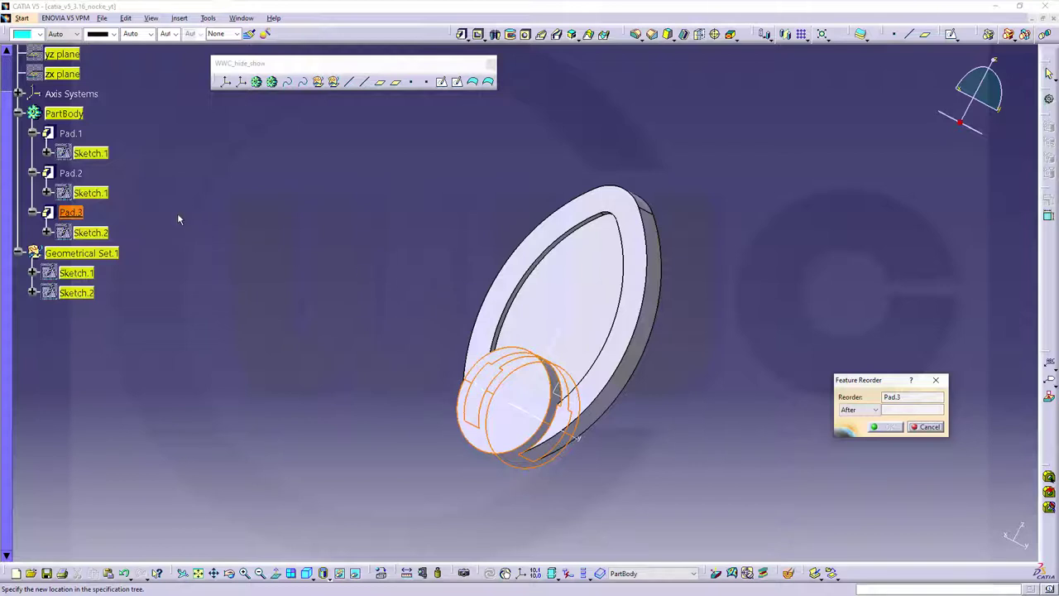
{"action": "left_click", "coordinate": [69, 134]}
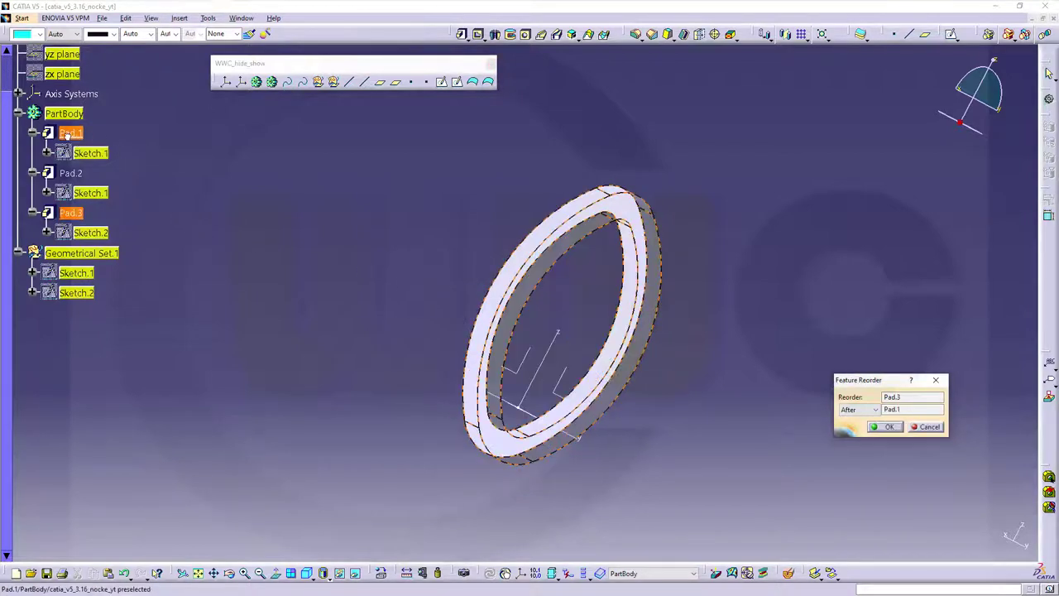
{"action": "left_click", "coordinate": [886, 426]}
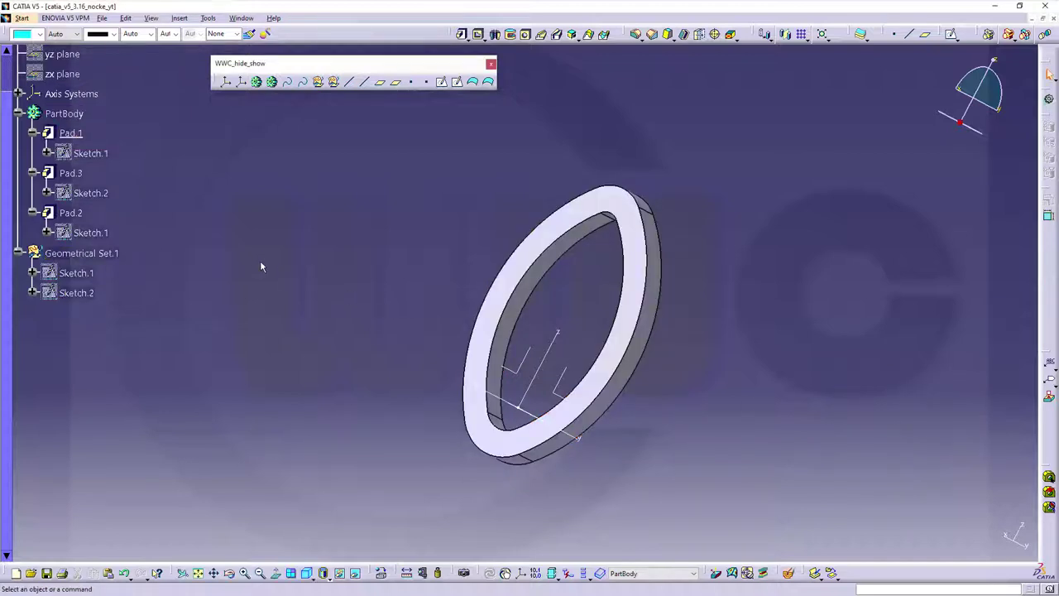
Step: Define Pad.3, the hub pad, as the in-work object
{"action": "left_click", "coordinate": [70, 174]}
{"action": "right_click", "coordinate": [70, 175]}
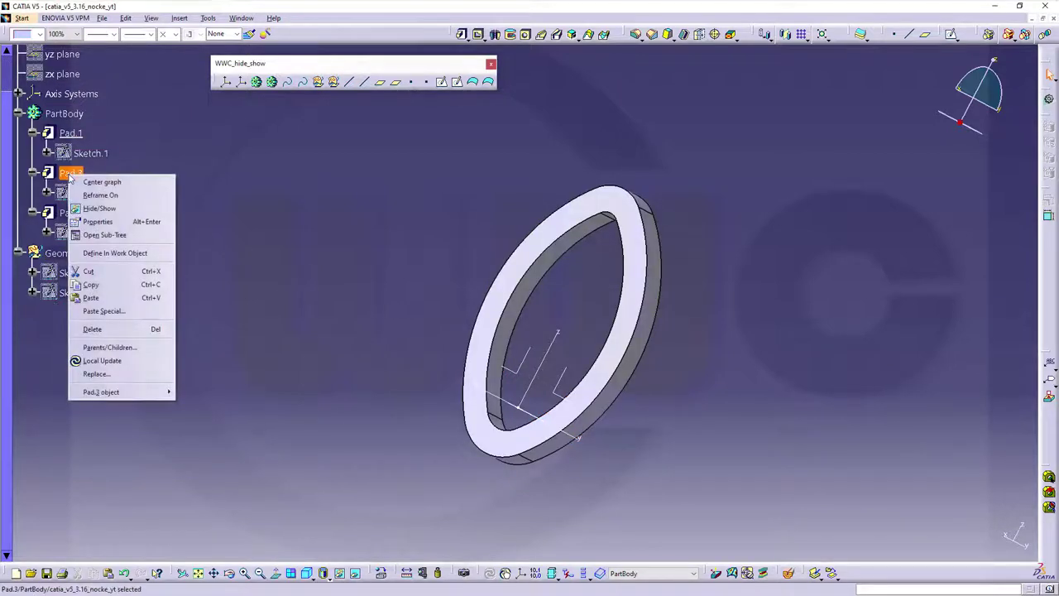
{"action": "left_click", "coordinate": [130, 255]}
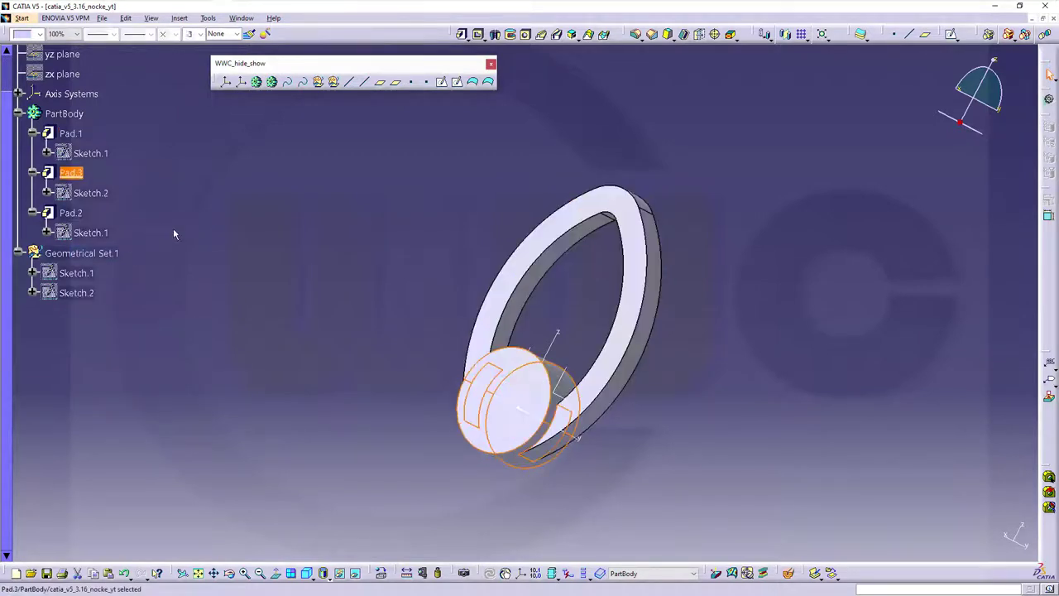
{"action": "left_click", "coordinate": [329, 273]}
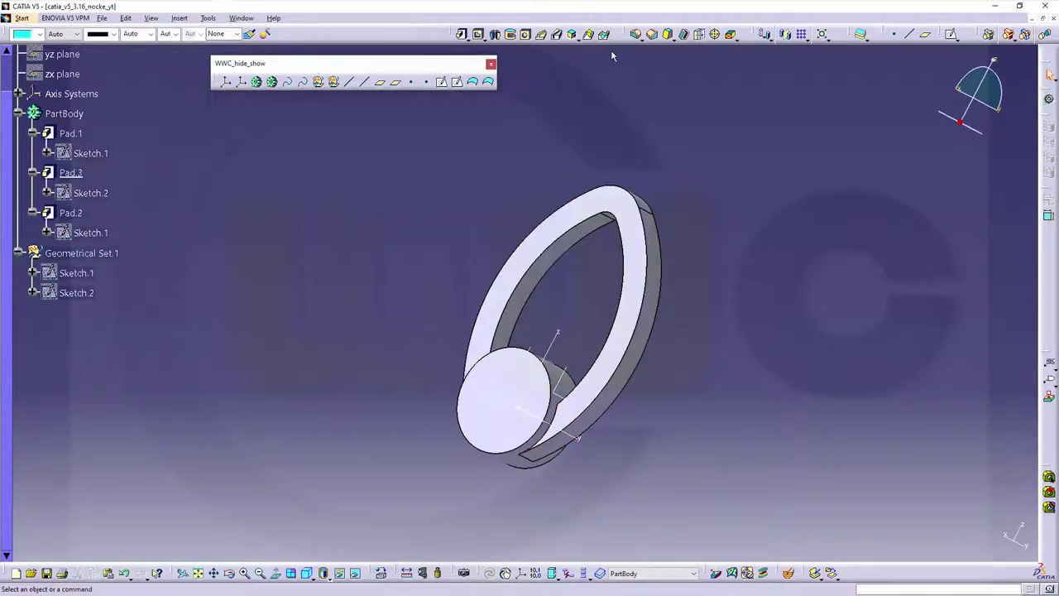
Step: Fillet the two inner edges where the hub meets the rim with an 8 mm radius
{"action": "left_click", "coordinate": [637, 35]}
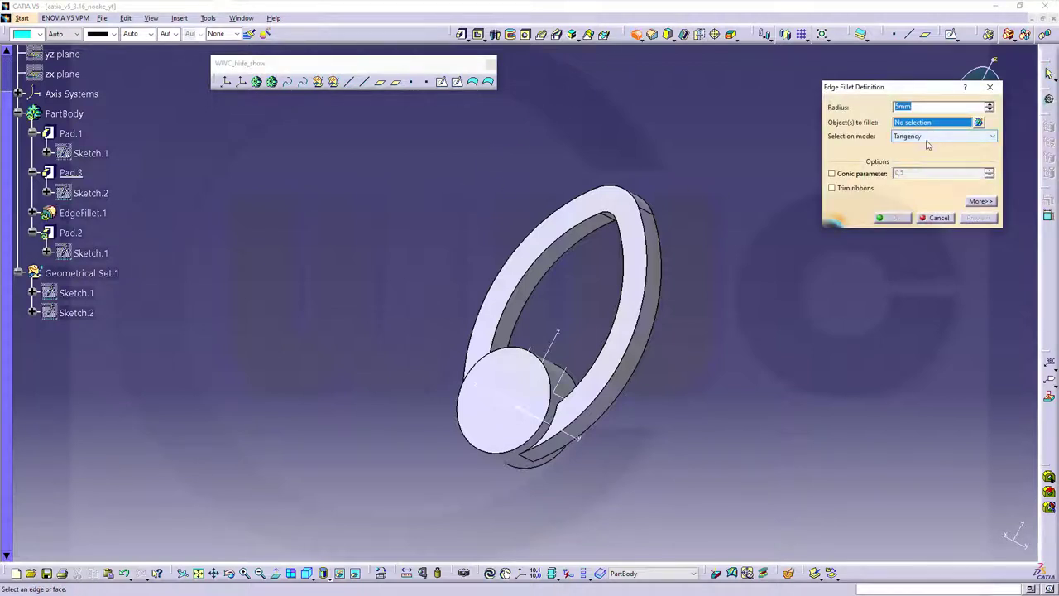
{"action": "type", "text": "8"}
{"action": "middle_click_drag", "start_coordinate": [513, 341], "coordinate": [519, 372]}
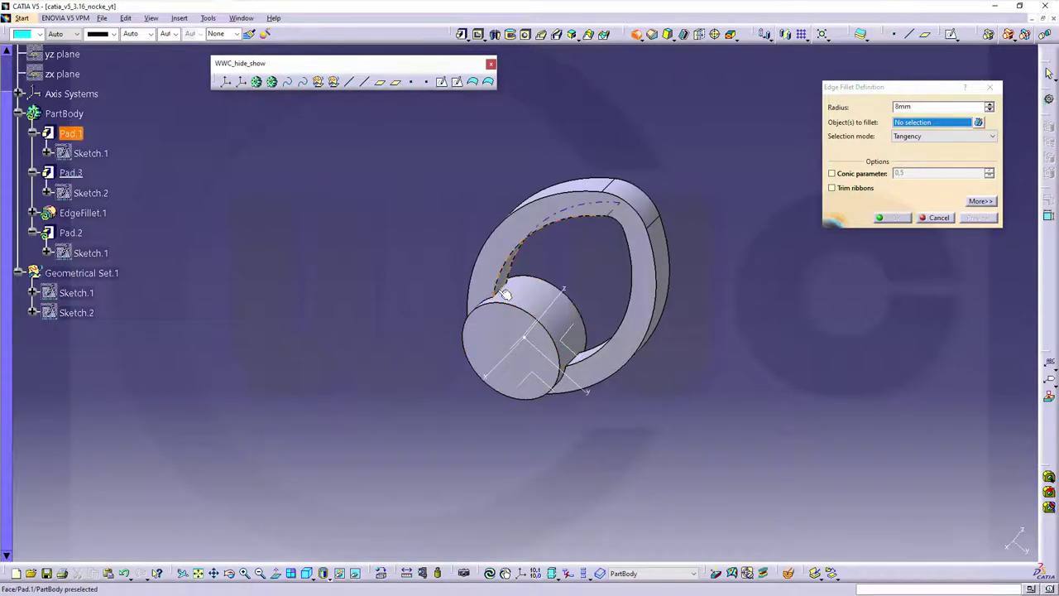
{"action": "middle_click_drag", "start_coordinate": [501, 290], "coordinate": [481, 262], "text": "ctrl"}
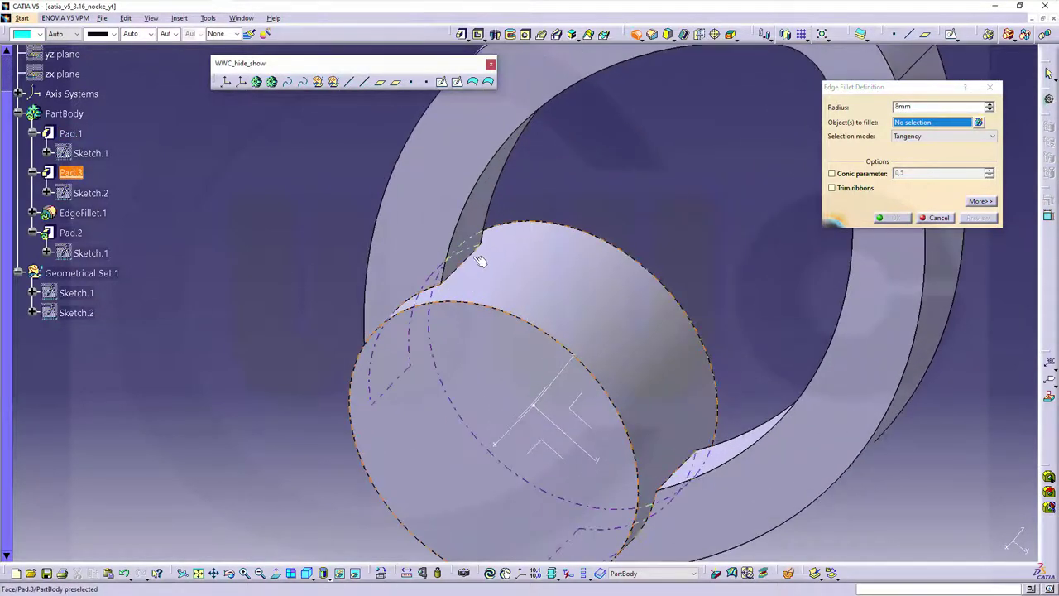
{"action": "left_click", "coordinate": [460, 266]}
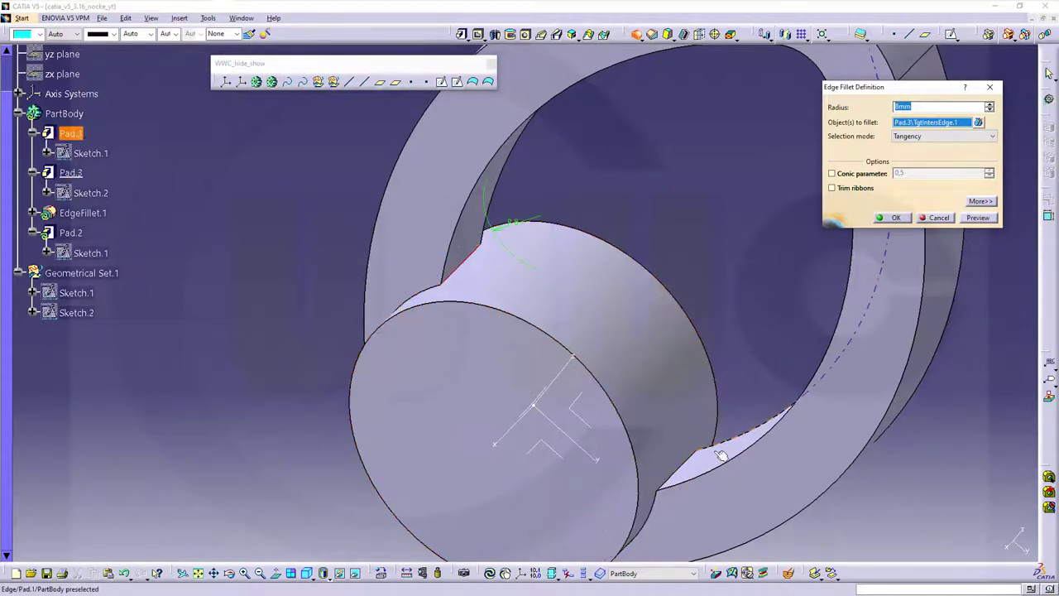
{"action": "left_click", "coordinate": [676, 465]}
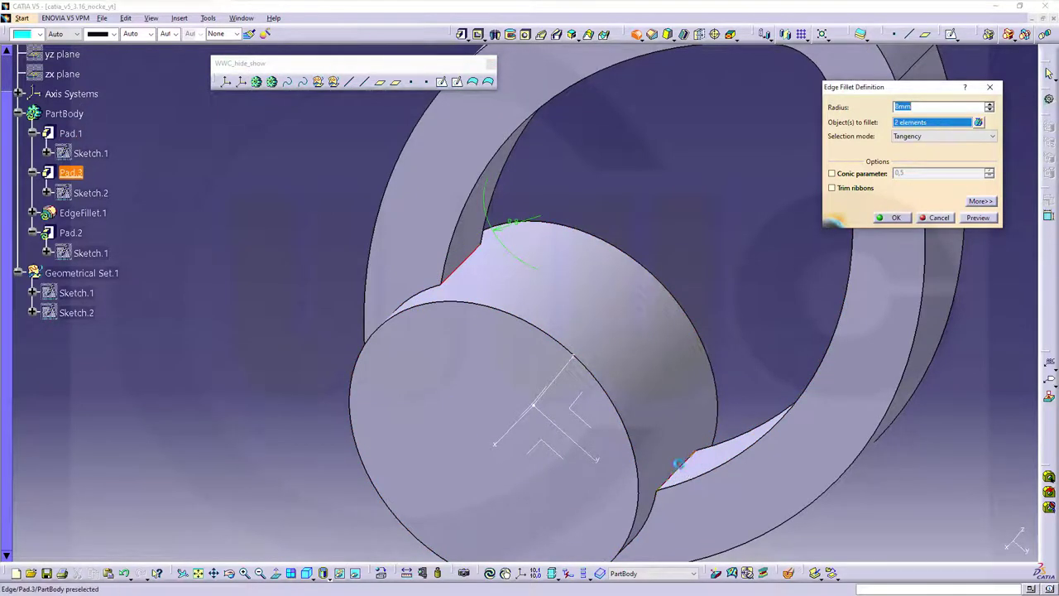
{"action": "left_click", "coordinate": [892, 219]}
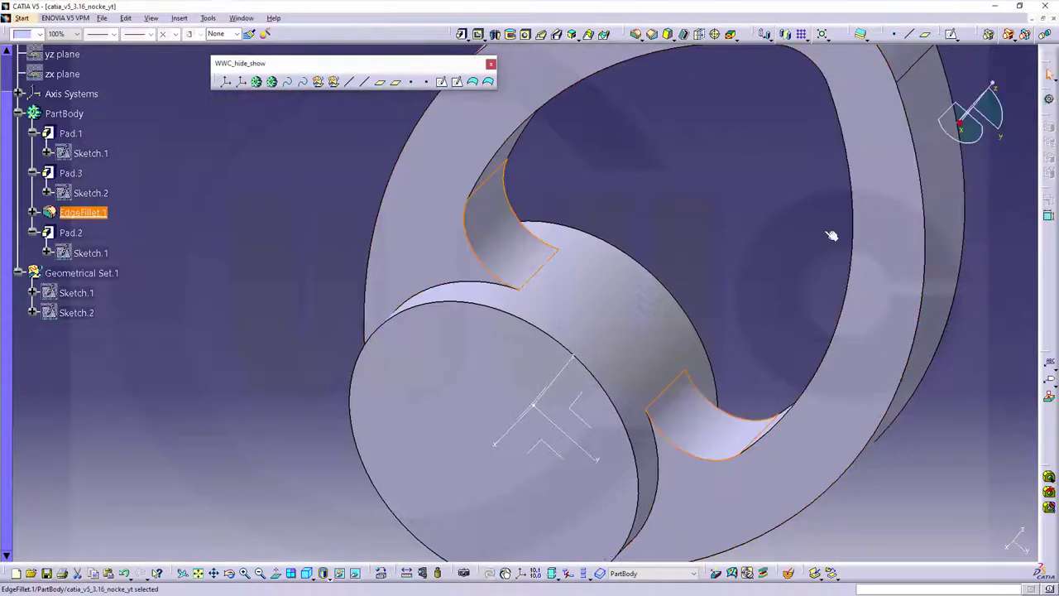
Step: Define Pad.2, the web pad, as the in-work object
{"action": "left_click", "coordinate": [73, 236]}
{"action": "right_click", "coordinate": [70, 236]}
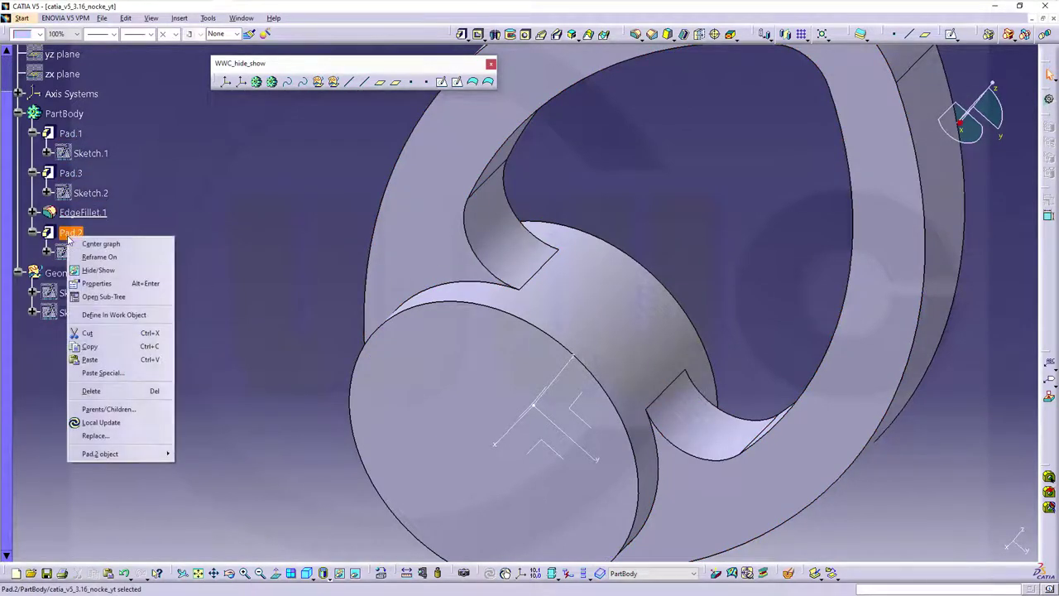
{"action": "left_click", "coordinate": [133, 315]}
{"action": "middle_click_drag", "start_coordinate": [276, 267], "coordinate": [418, 196]}
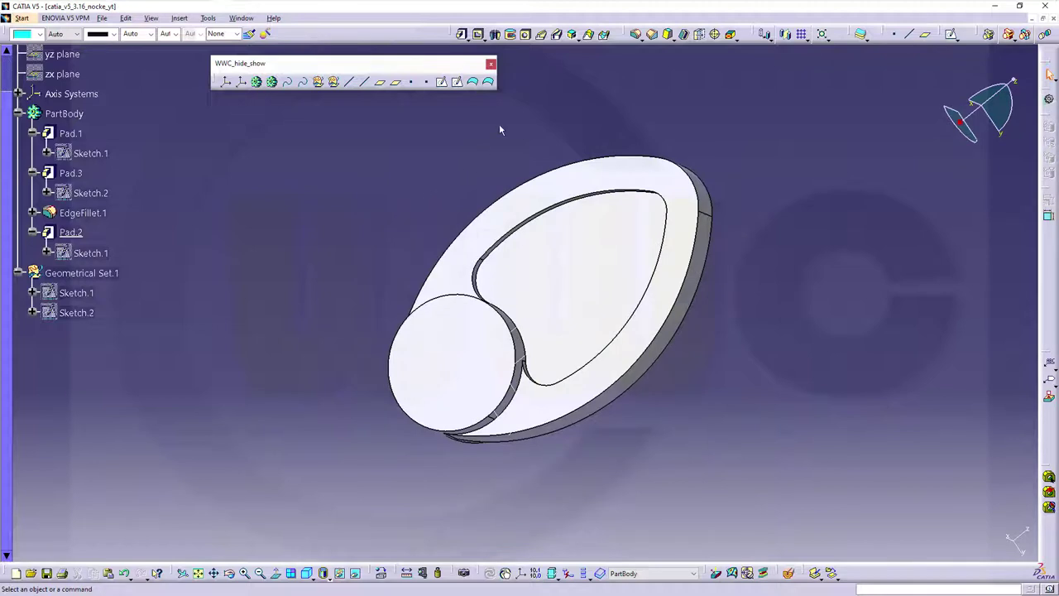
Step: Create a 20 mm diameter hole on the hub's end face, concentric with its circular edge, extending Up To Last
{"action": "left_click", "coordinate": [437, 333]}
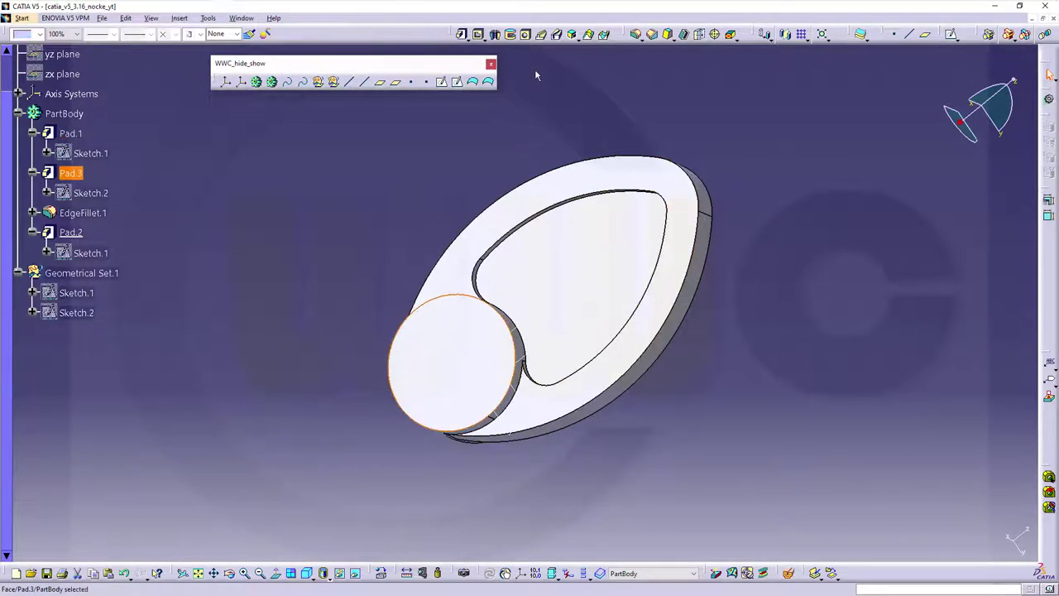
{"action": "left_click", "coordinate": [350, 232]}
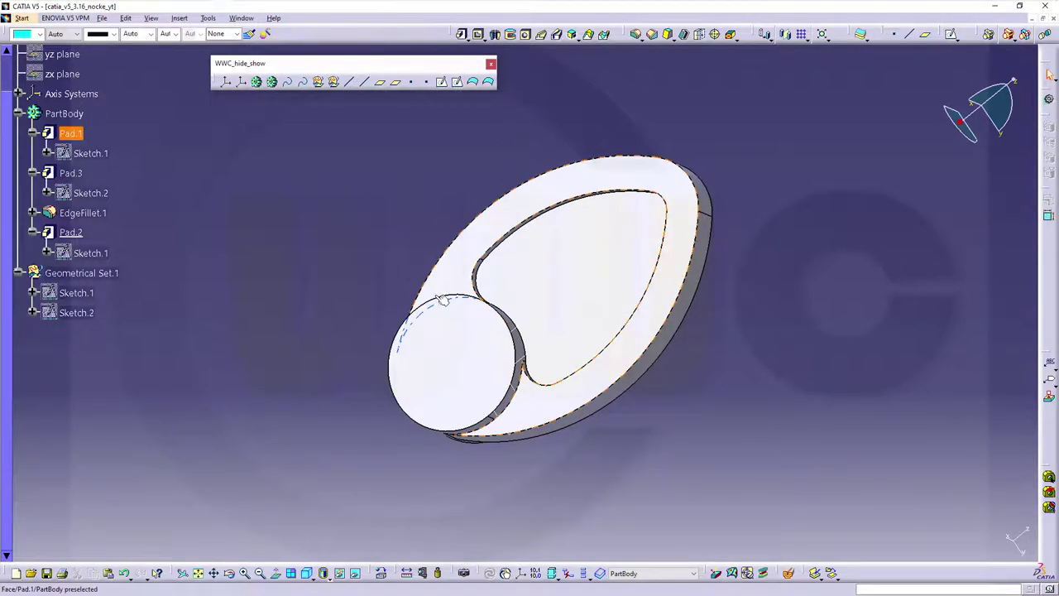
{"action": "left_click", "coordinate": [480, 429]}
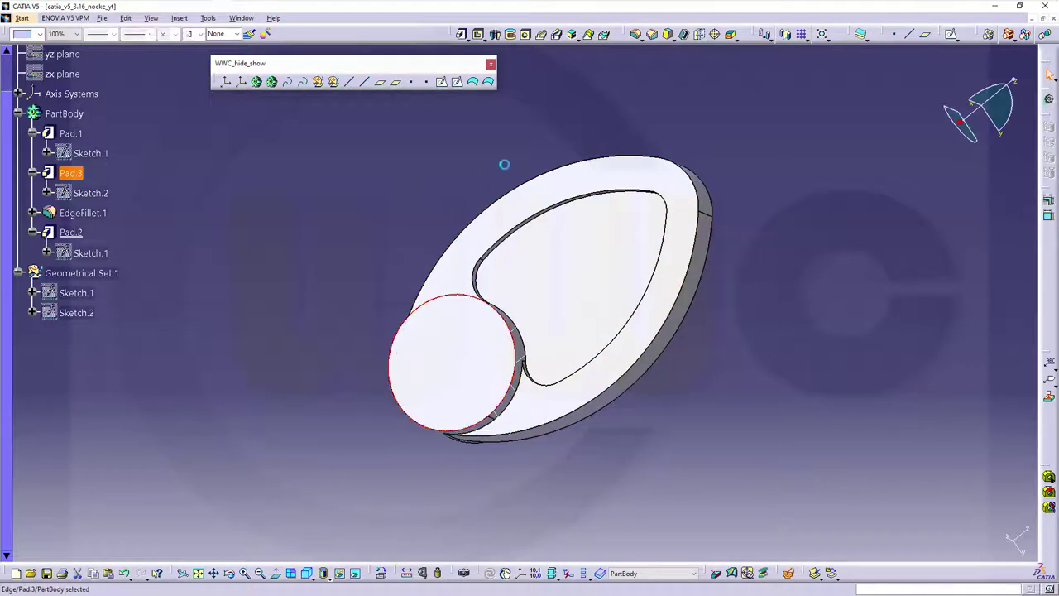
{"action": "left_click", "coordinate": [526, 36]}
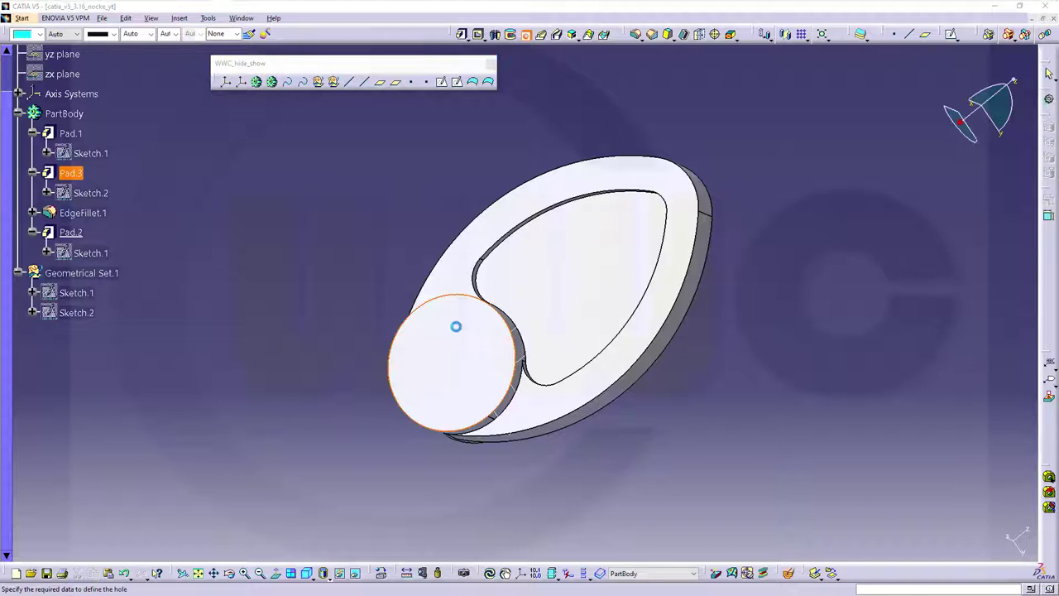
{"action": "left_click", "coordinate": [456, 326]}
{"action": "middle_click_drag", "start_coordinate": [456, 326], "coordinate": [331, 292]}
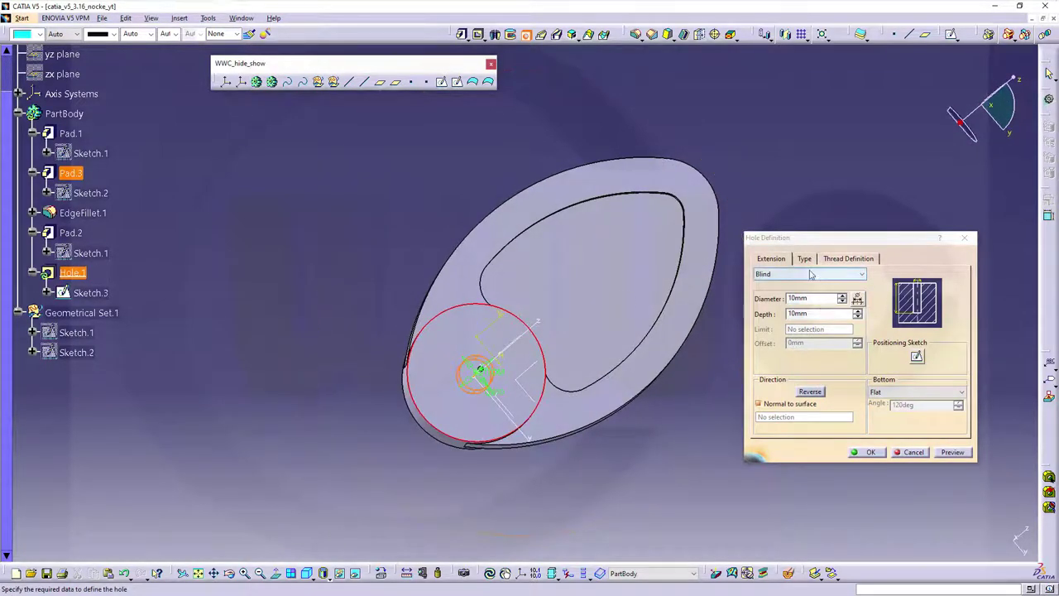
{"action": "left_click", "coordinate": [862, 275]}
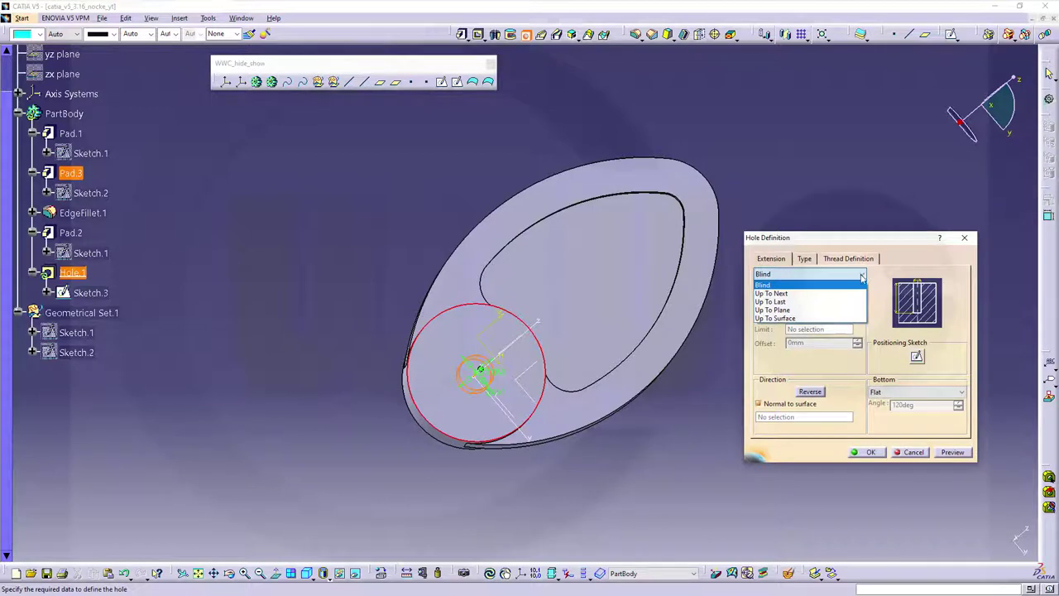
{"action": "left_click", "coordinate": [791, 303]}
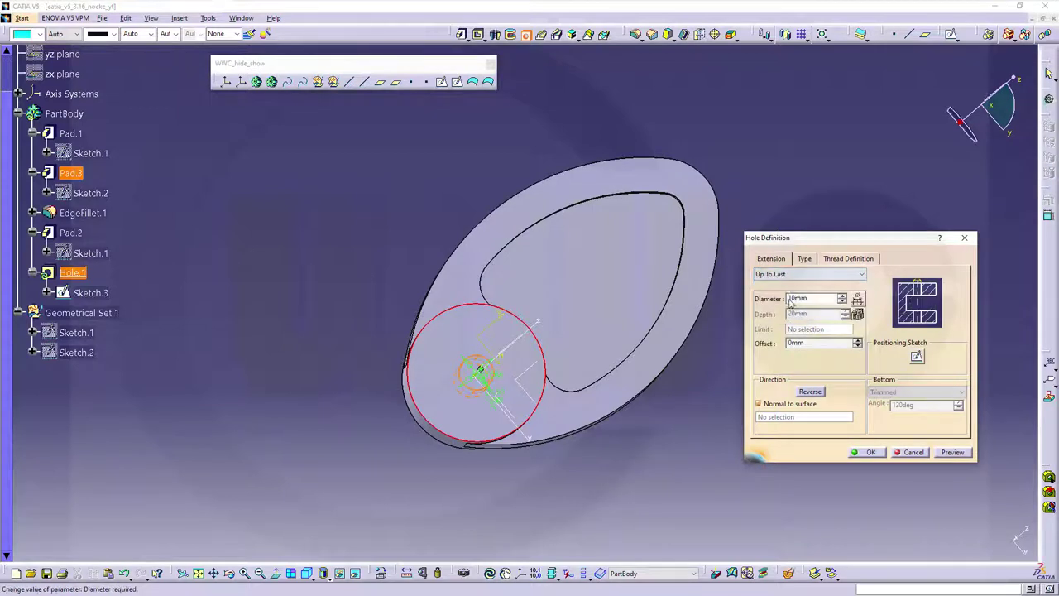
{"action": "double_click", "coordinate": [814, 299]}
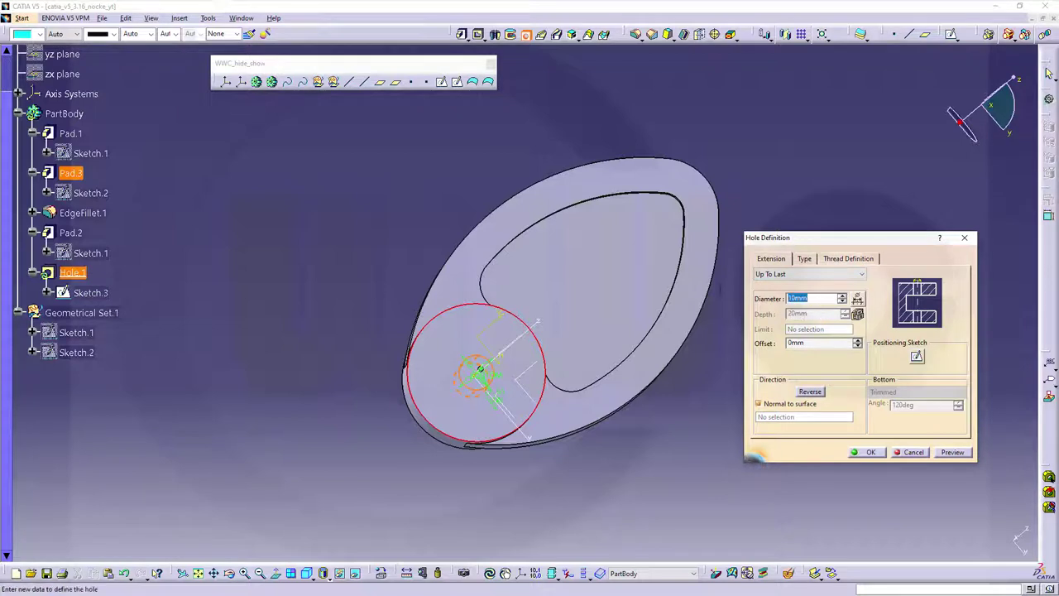
{"action": "type", "text": "20"}
{"action": "key", "text": "Return"}
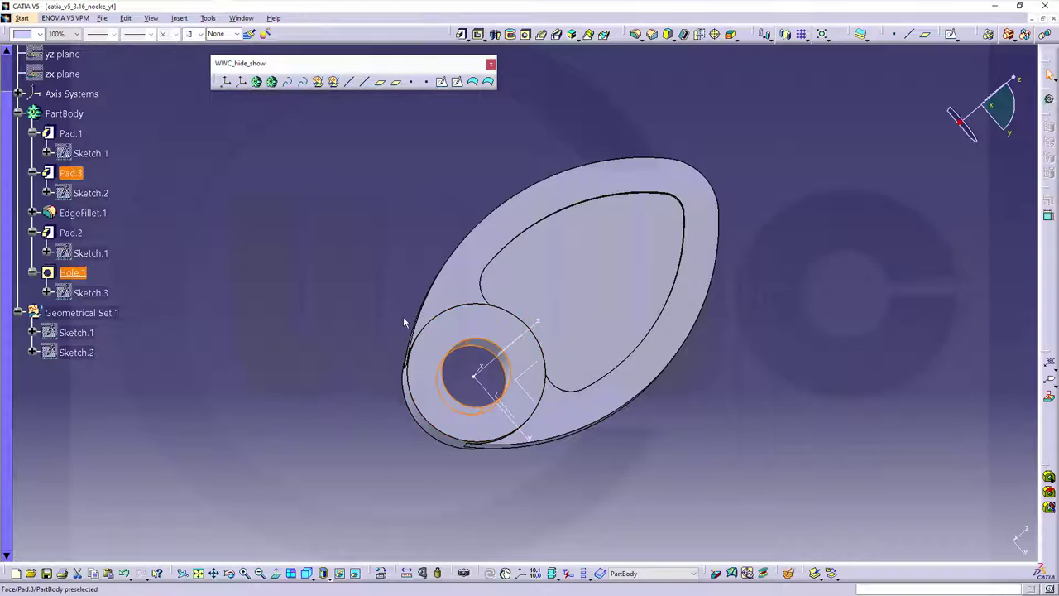
Step: Insert a new body into the part and hide the PartBody
{"action": "middle_click_drag", "start_coordinate": [669, 469], "coordinate": [667, 362]}
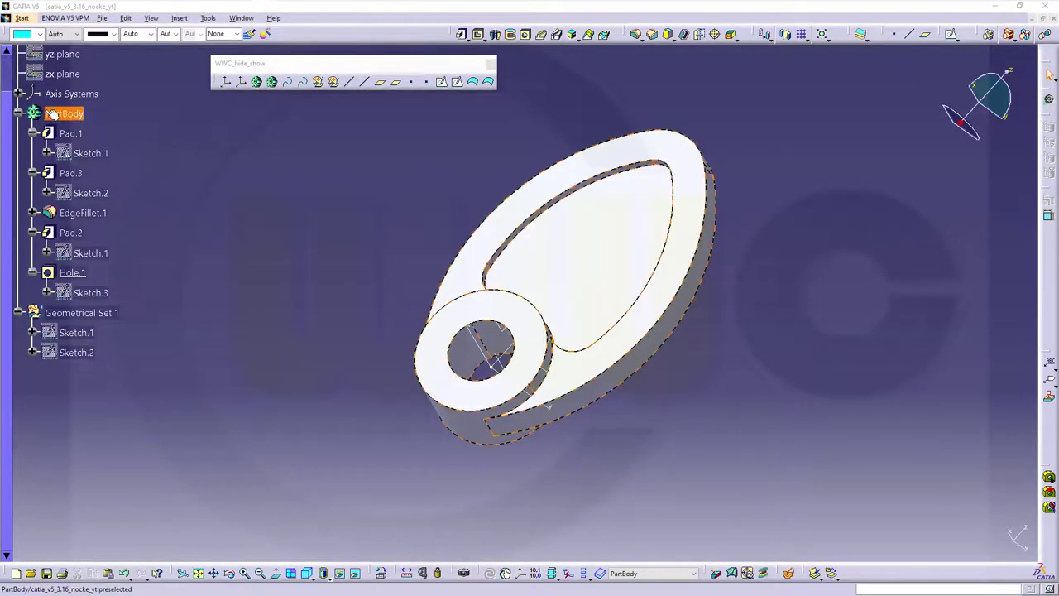
{"action": "left_click", "coordinate": [179, 17]}
{"action": "left_click", "coordinate": [199, 41]}
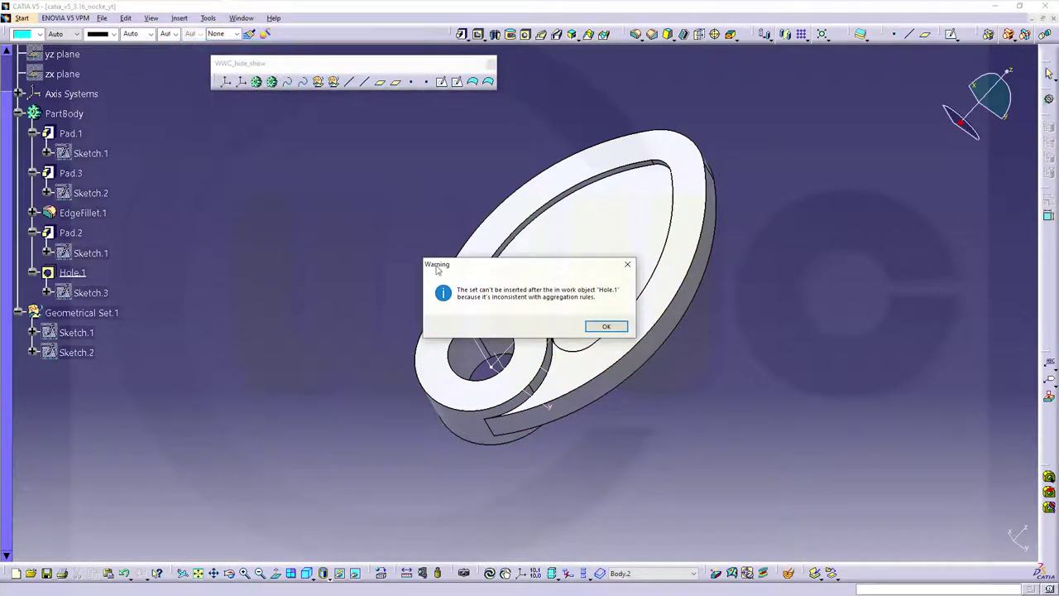
{"action": "left_click", "coordinate": [597, 328]}
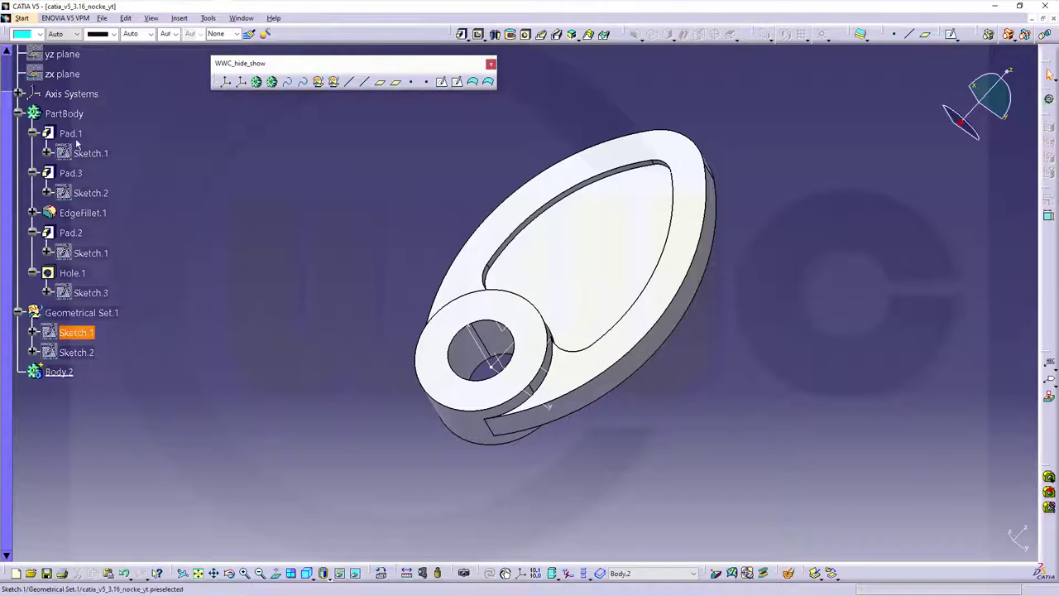
{"action": "right_click", "coordinate": [64, 117]}
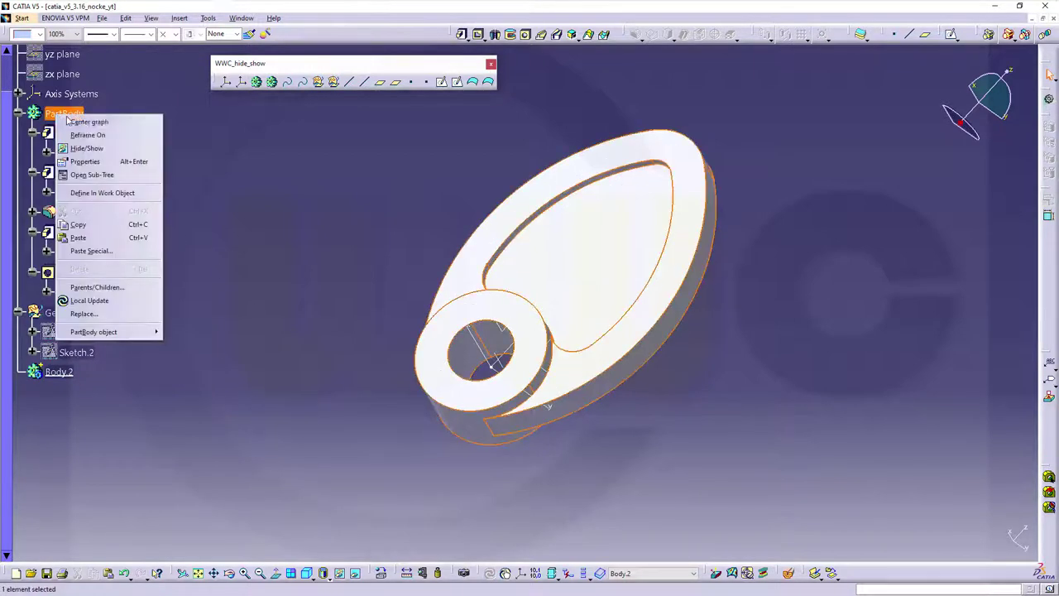
{"action": "left_click", "coordinate": [107, 149]}
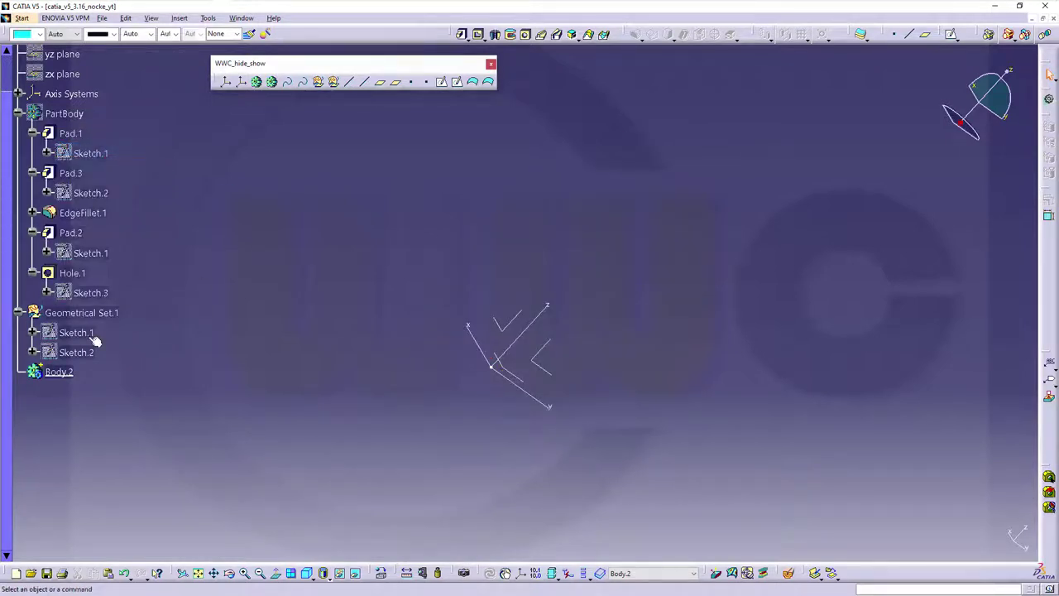
Step: Show Sketch.1 and Sketch.2 from Geometrical Set.1
{"action": "left_click", "coordinate": [94, 337]}
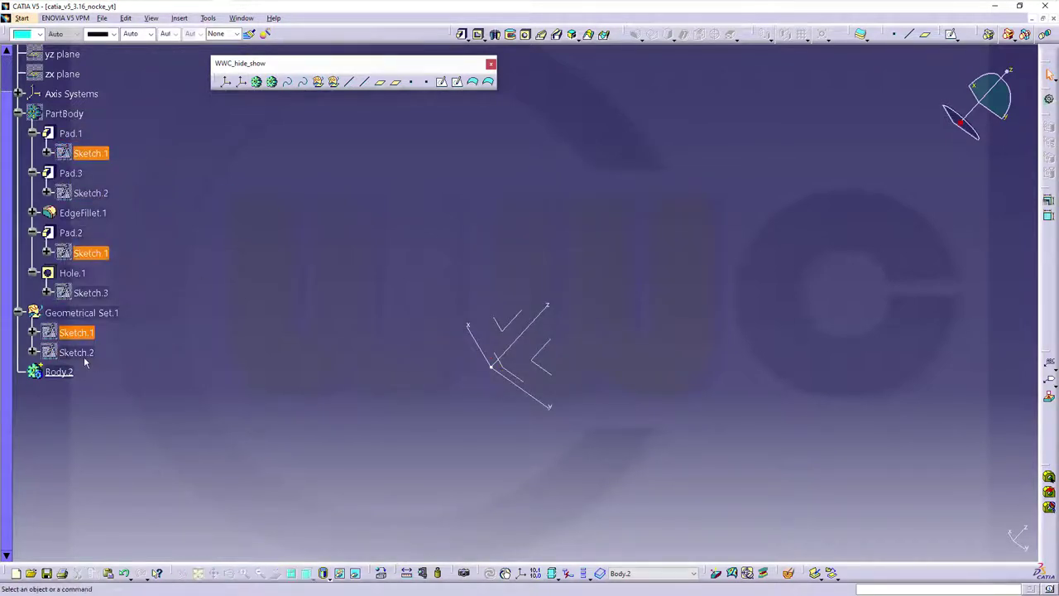
{"action": "left_click", "coordinate": [78, 353]}
{"action": "left_click", "coordinate": [81, 335], "text": "ctrl"}
{"action": "right_click", "coordinate": [82, 339]}
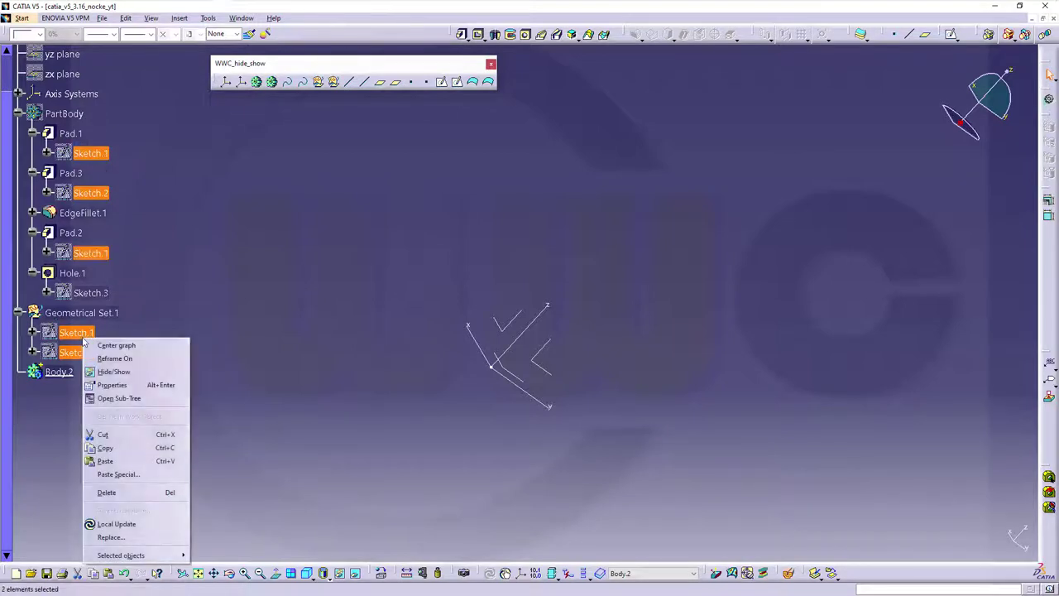
{"action": "left_click", "coordinate": [114, 372]}
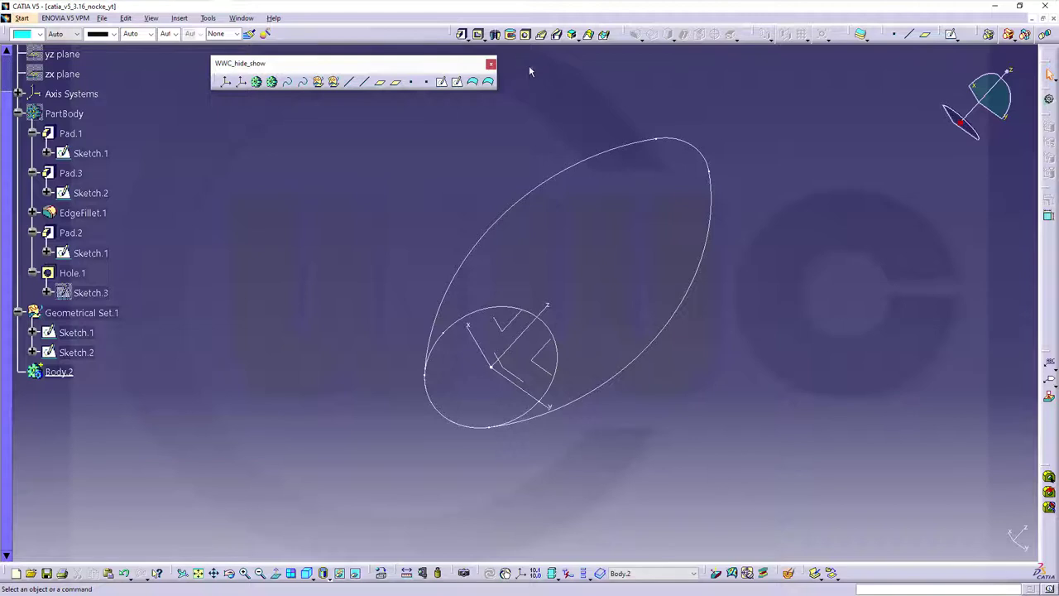
Step: Create a pad in the new body from Sketch.1 with mirrored extent and a length of 5 mm
{"action": "left_click", "coordinate": [462, 34]}
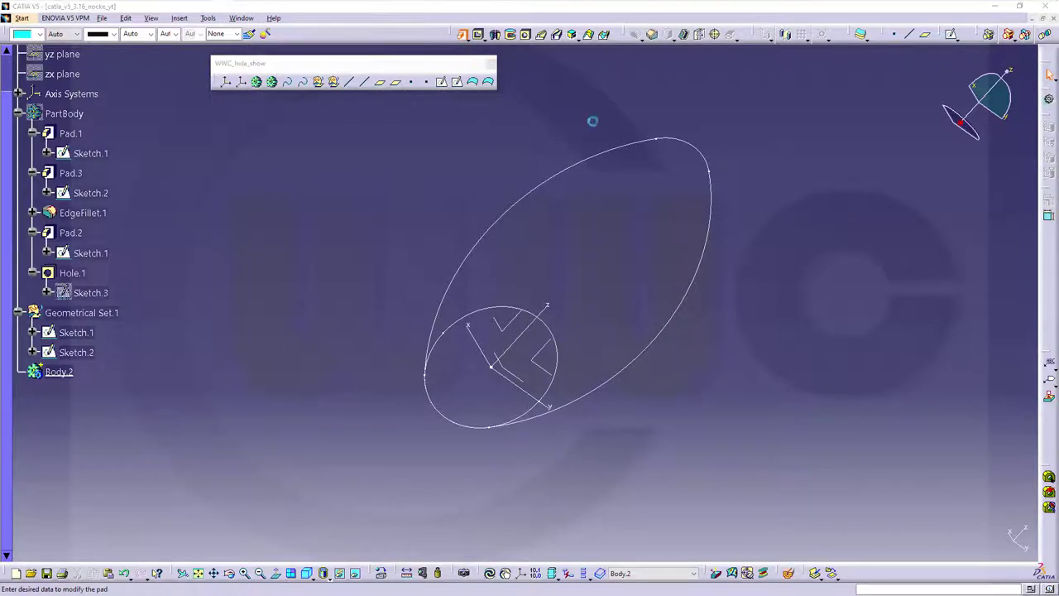
{"action": "left_click", "coordinate": [594, 162]}
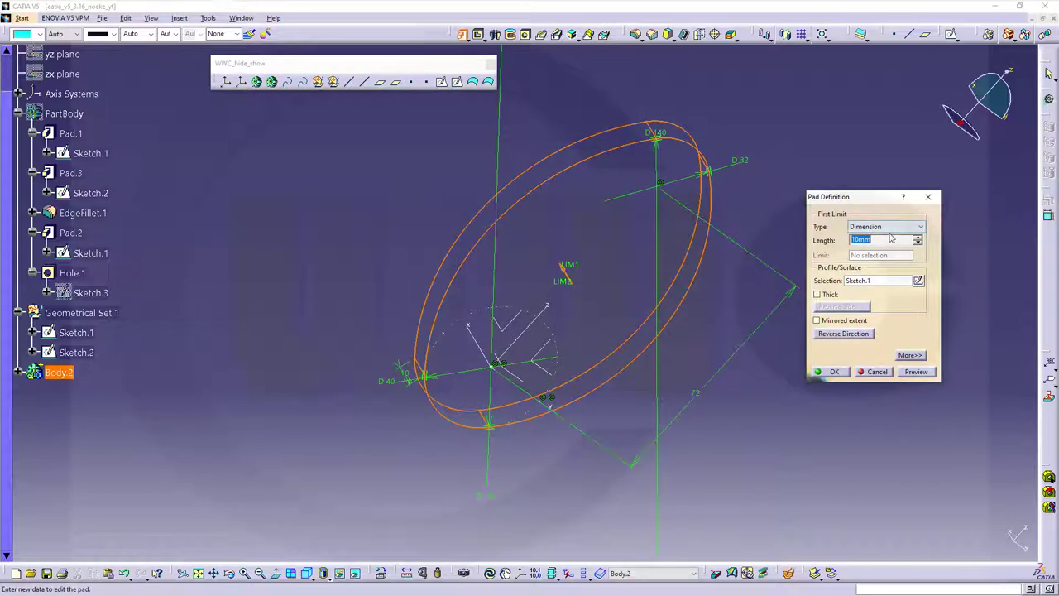
{"action": "key", "text": "Return"}
{"action": "type", "text": "5"}
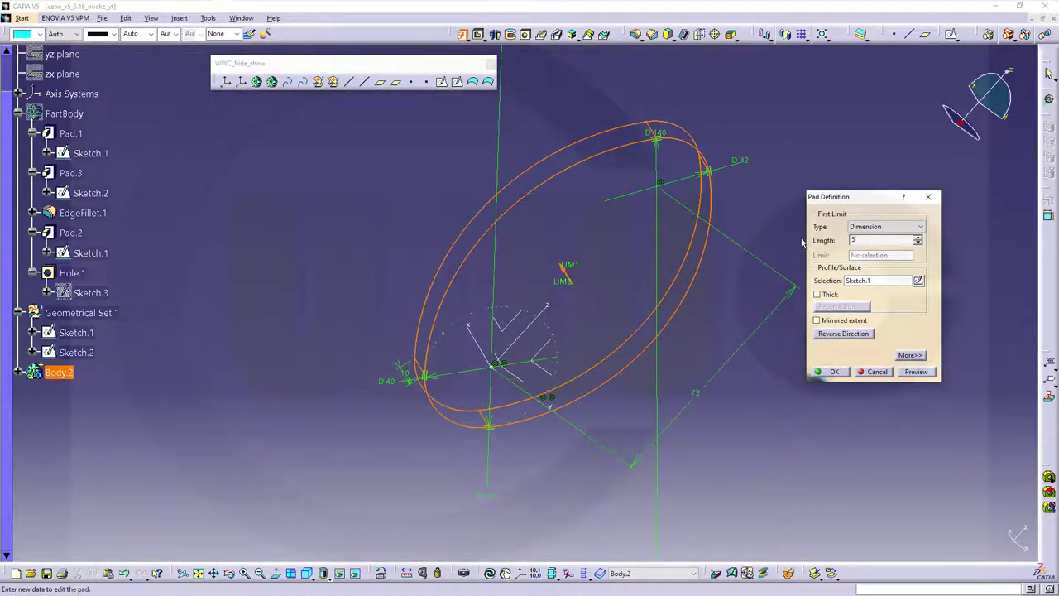
{"action": "left_click", "coordinate": [817, 321]}
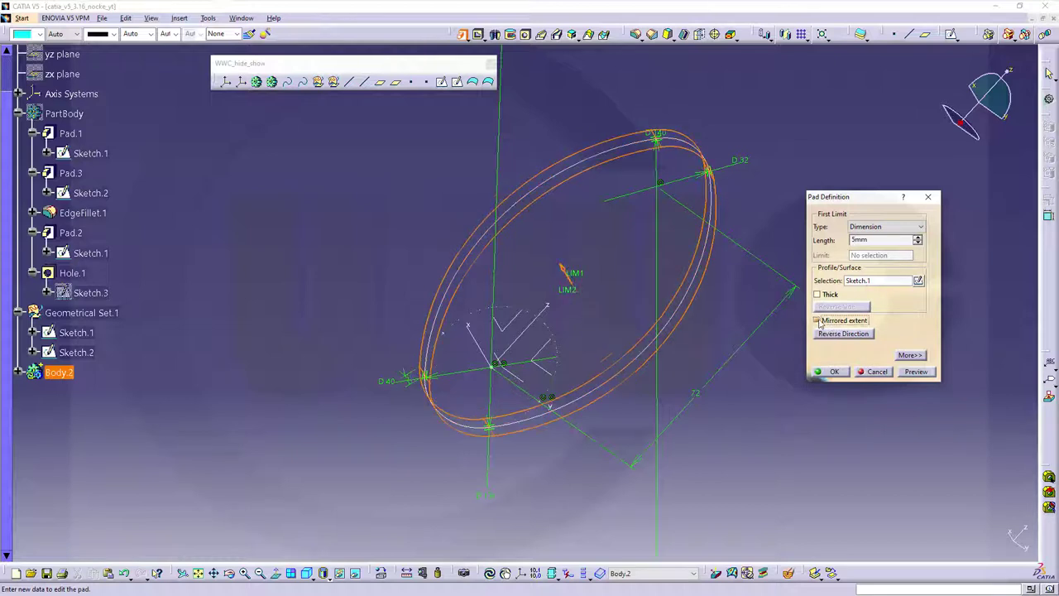
{"action": "left_click", "coordinate": [834, 372]}
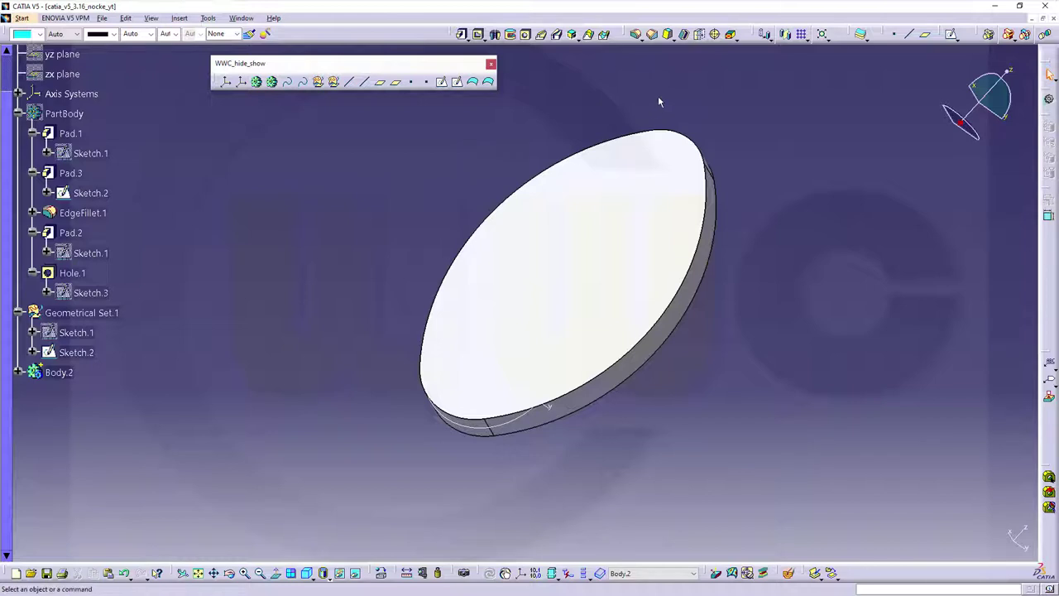
Step: Shell the cam pad with a 10 mm inside thickness, removing both flat faces to leave an open rim
{"action": "left_click", "coordinate": [683, 34]}
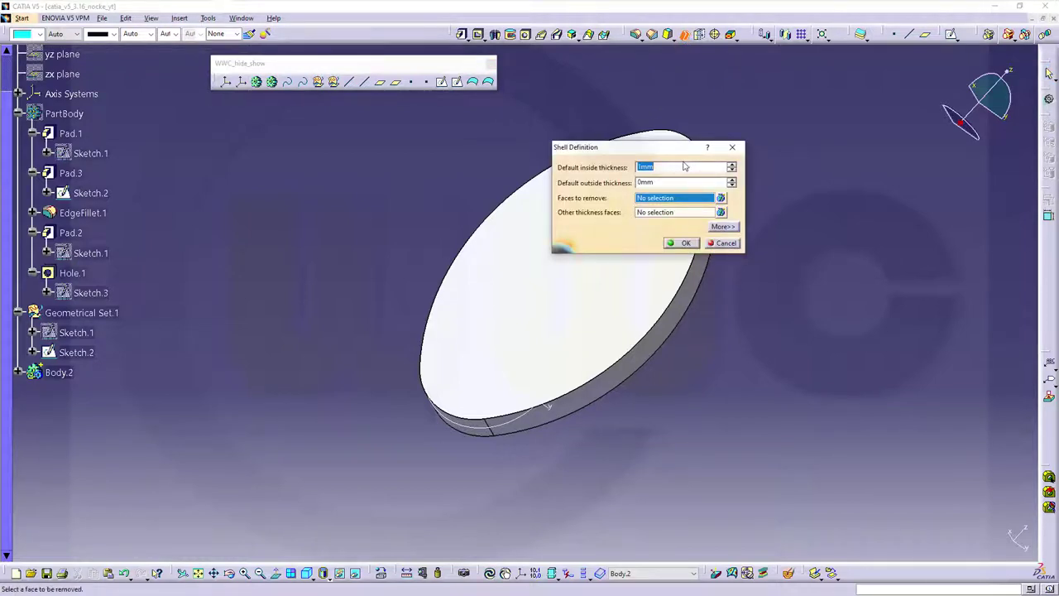
{"action": "type", "text": "10"}
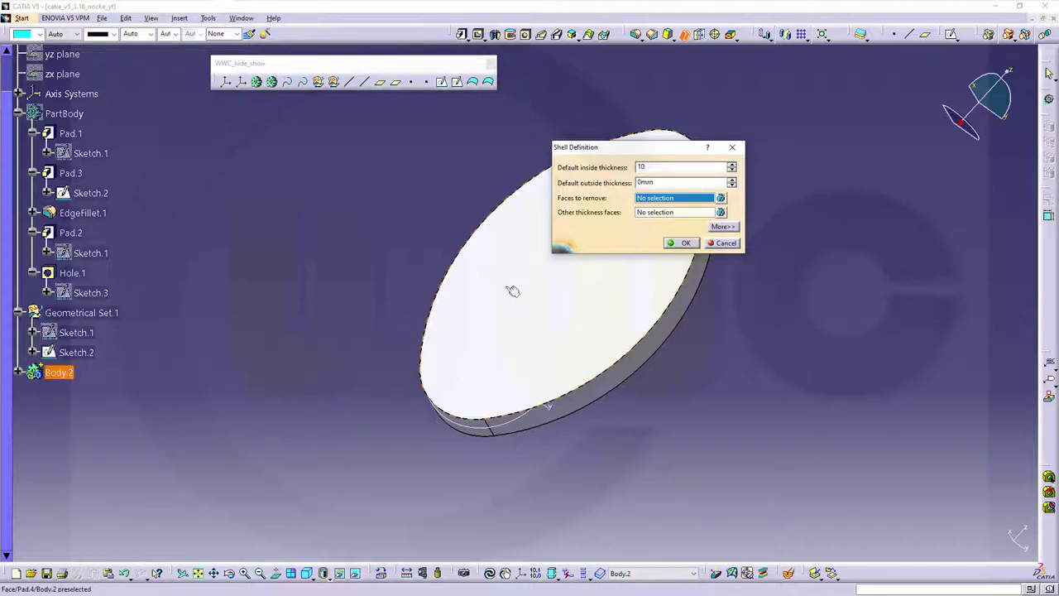
{"action": "left_click", "coordinate": [559, 321]}
{"action": "middle_click_drag", "start_coordinate": [559, 322], "coordinate": [566, 255]}
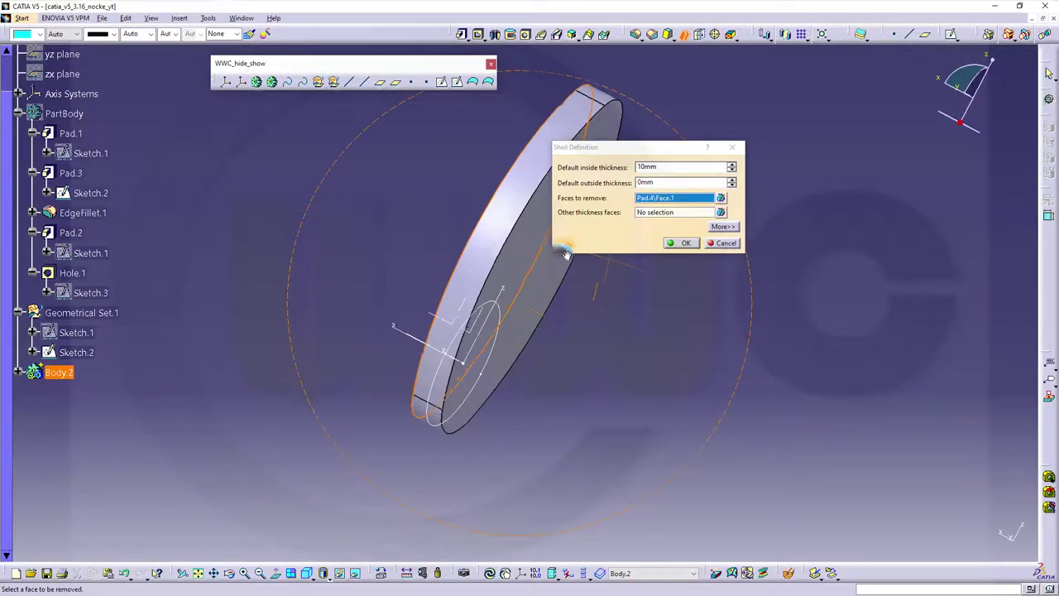
{"action": "left_click", "coordinate": [512, 278]}
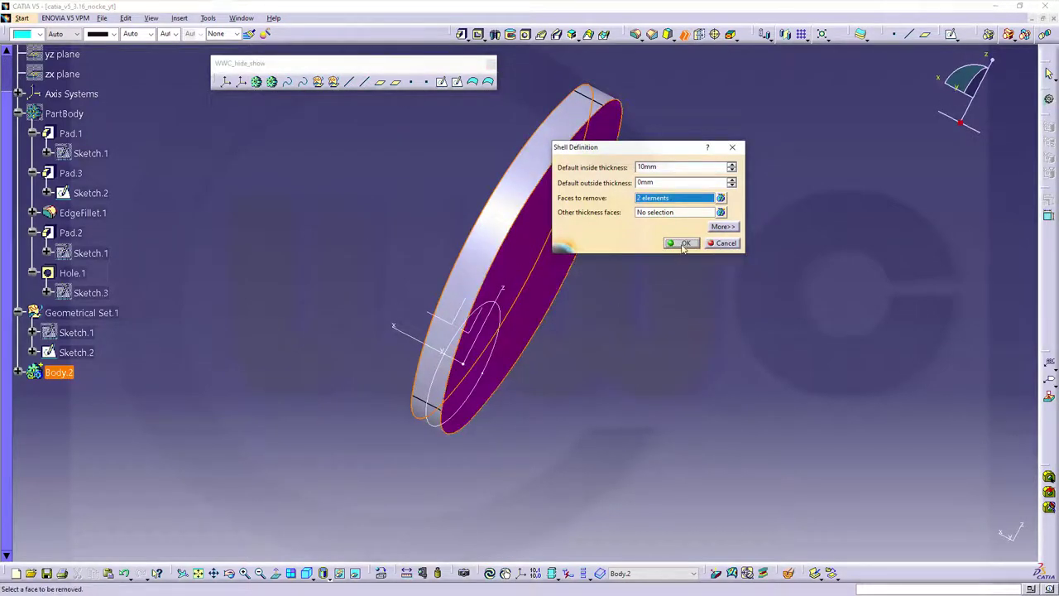
{"action": "left_click", "coordinate": [683, 242]}
Step: Create the hub pad from Sketch.2 with mirrored extent and a length of 10 mm
{"action": "middle_click_drag", "start_coordinate": [397, 185], "coordinate": [368, 196]}
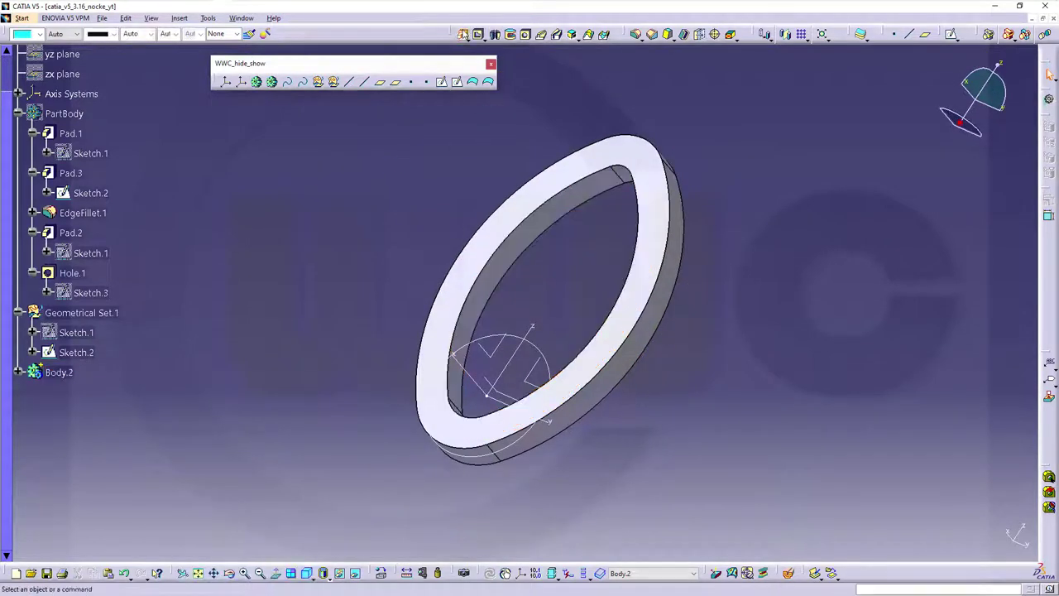
{"action": "double_click", "coordinate": [515, 281]}
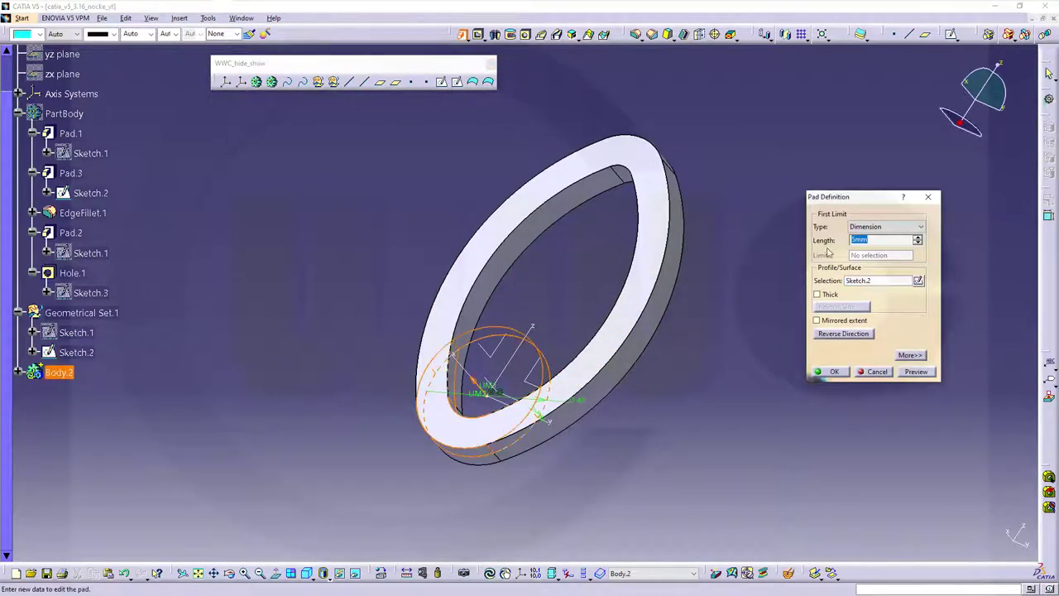
{"action": "left_click", "coordinate": [816, 320]}
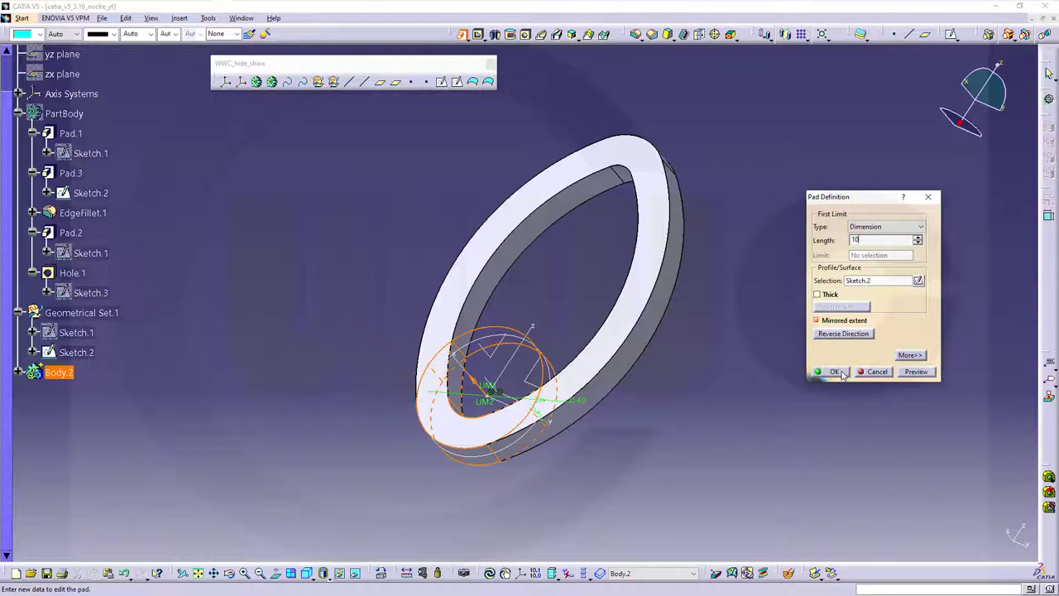
{"action": "left_click", "coordinate": [838, 371]}
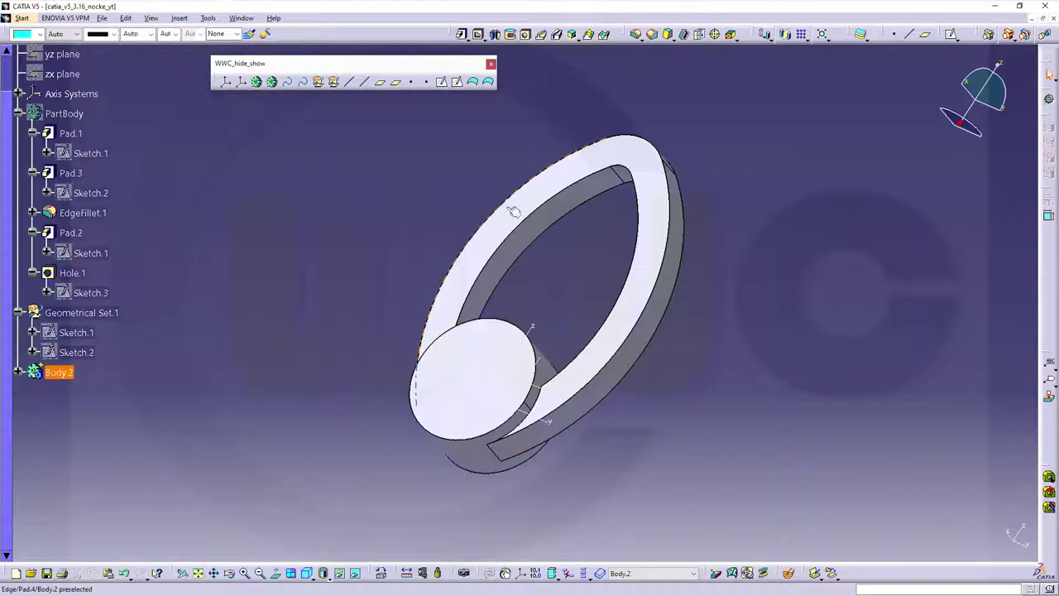
Step: Fillet the two edges where the hub meets the rim's inner wall with an 8 mm radius
{"action": "middle_click_drag", "start_coordinate": [534, 262], "coordinate": [508, 466]}
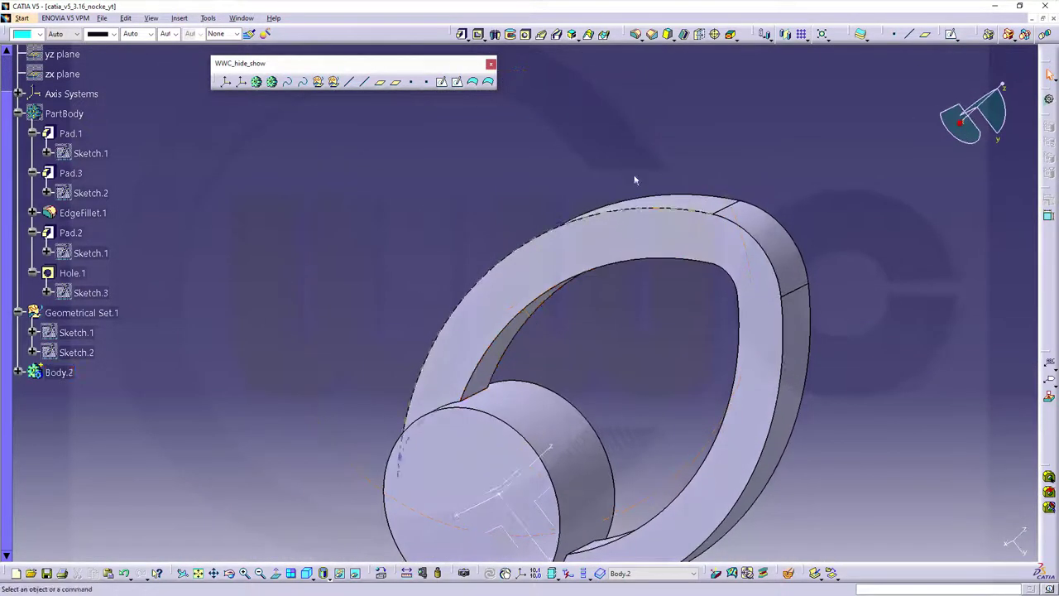
{"action": "left_click", "coordinate": [636, 34]}
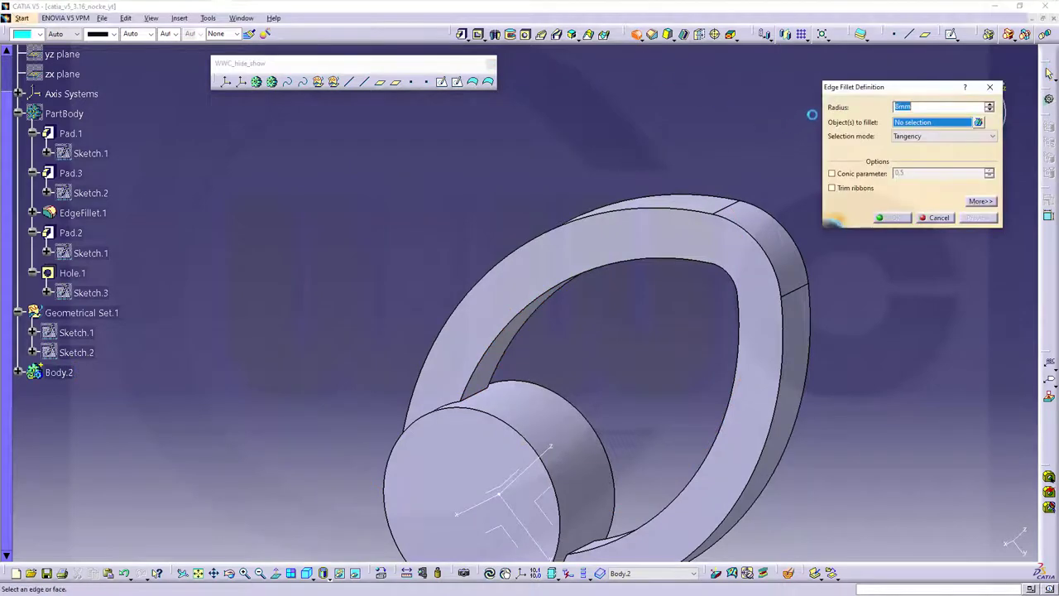
{"action": "left_click", "coordinate": [475, 389]}
{"action": "middle_click_drag", "start_coordinate": [630, 544], "coordinate": [610, 385]}
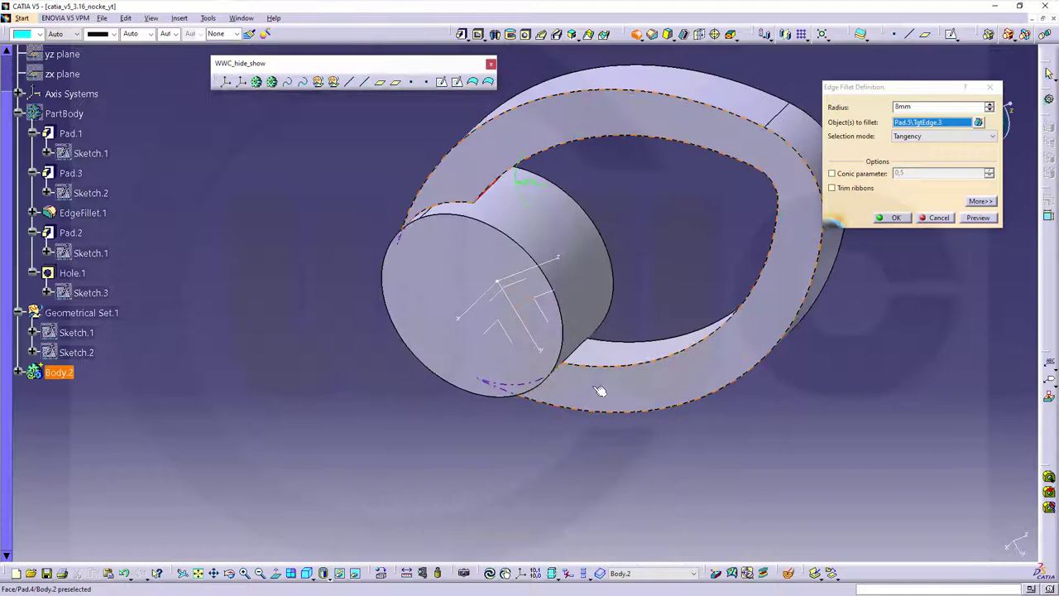
{"action": "left_click", "coordinate": [584, 354]}
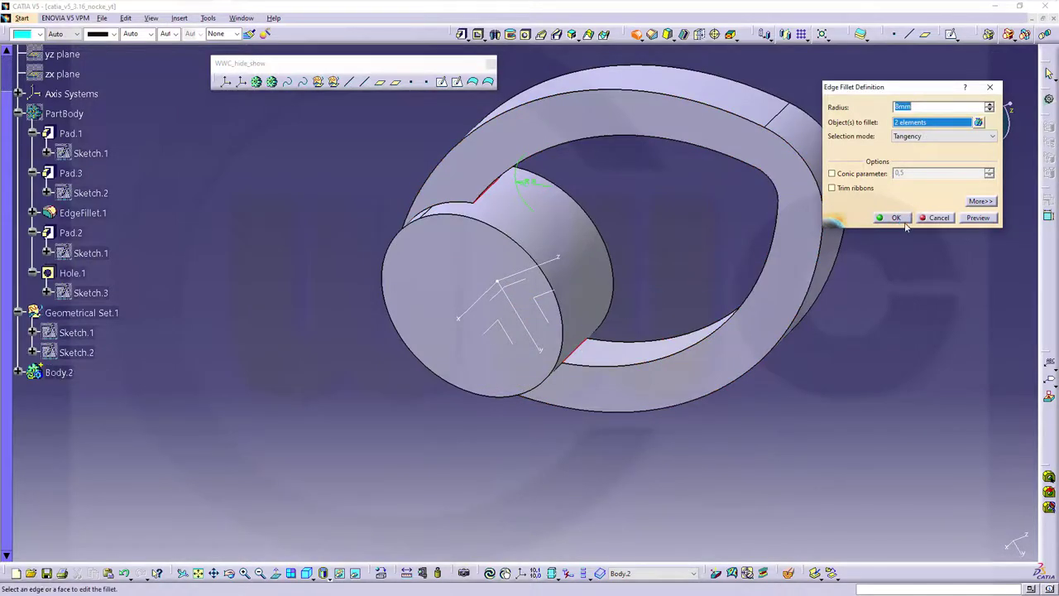
{"action": "left_click", "coordinate": [897, 218]}
Step: Create a thin web pad from Sketch.1 of Geometrical Set.1 with mirrored extent to close the rim's opening
{"action": "middle_click_drag", "start_coordinate": [693, 230], "coordinate": [544, 264]}
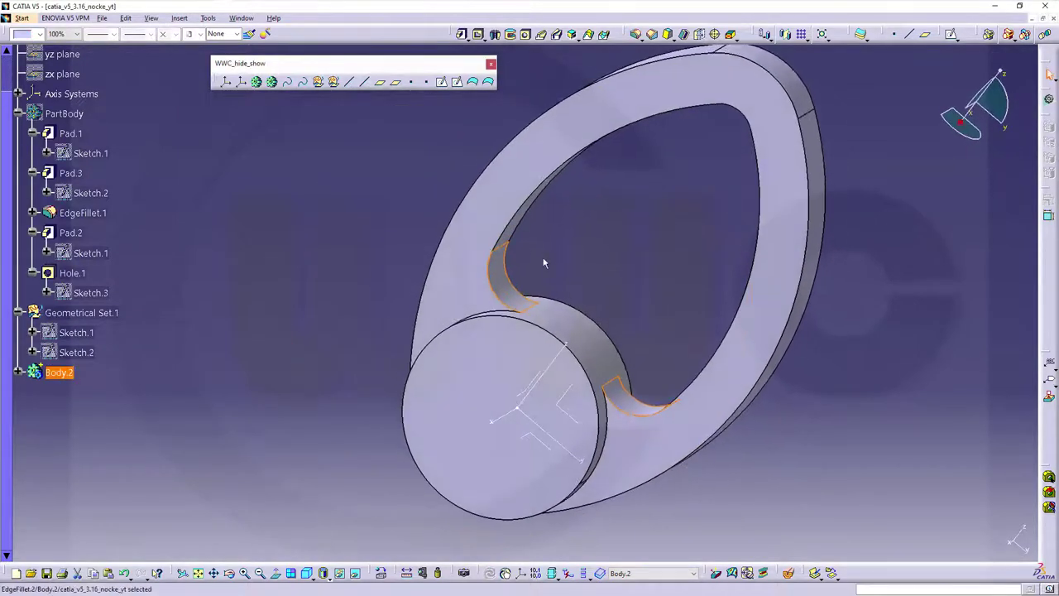
{"action": "left_click", "coordinate": [83, 332]}
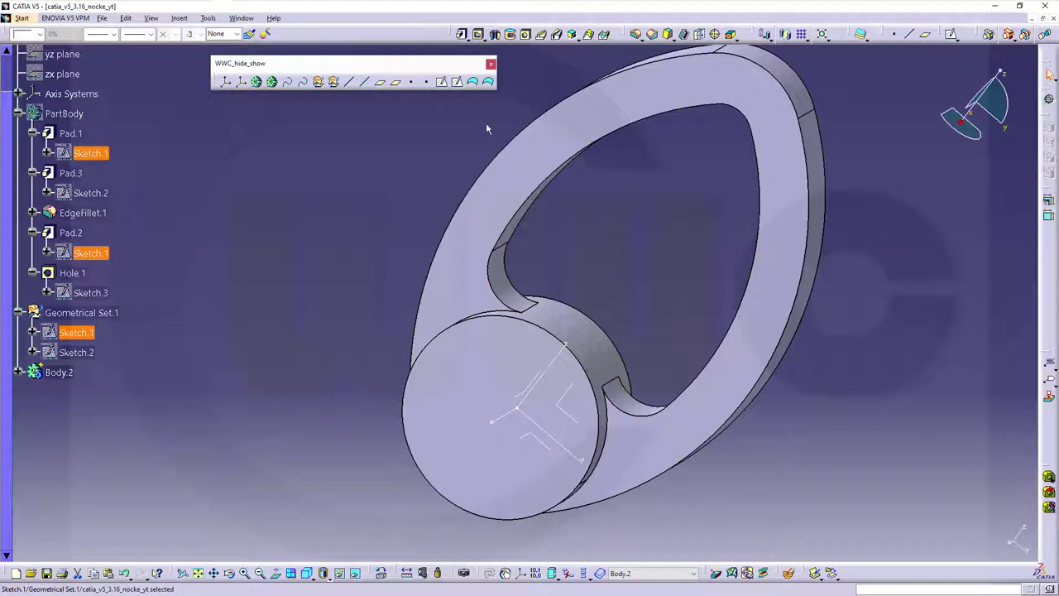
{"action": "left_click", "coordinate": [462, 35]}
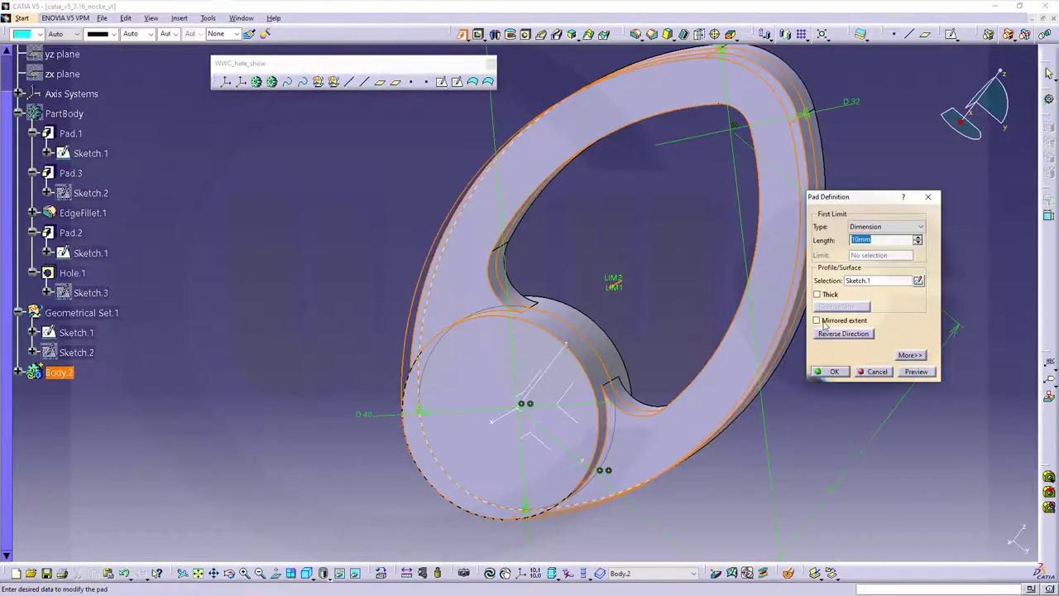
{"action": "left_click", "coordinate": [818, 322]}
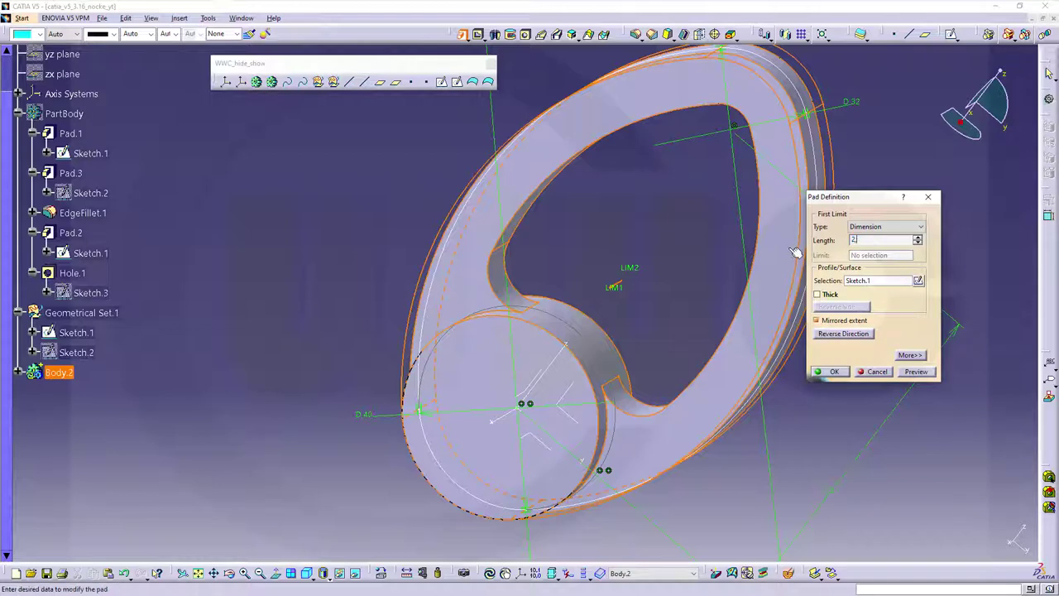
{"action": "left_click", "coordinate": [830, 371]}
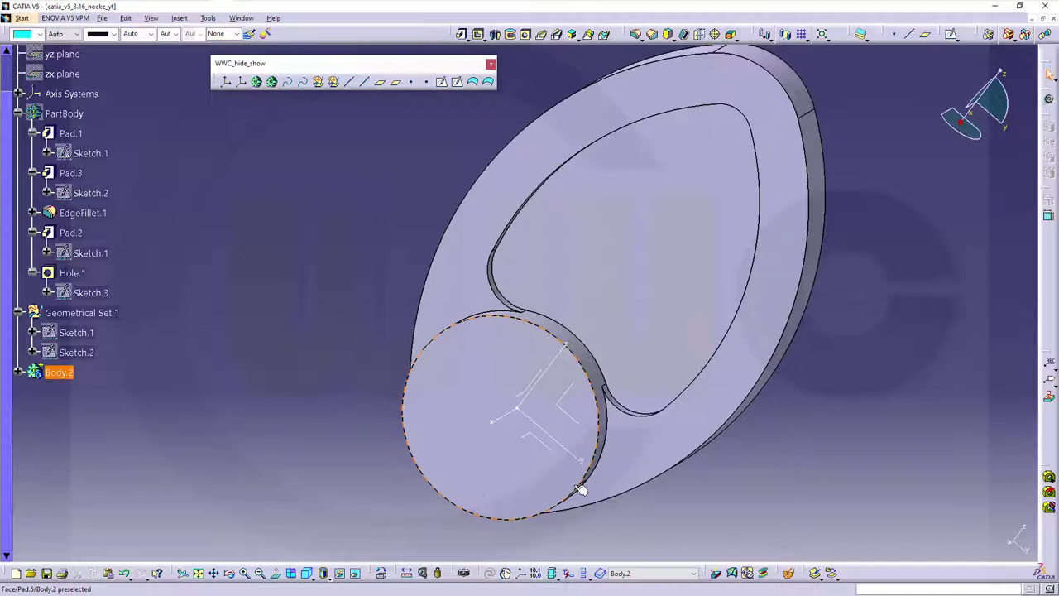
Step: Create a 20 mm diameter Up To Last hole on the second body's hub face, concentric with its circular edge
{"action": "left_click", "coordinate": [599, 388]}
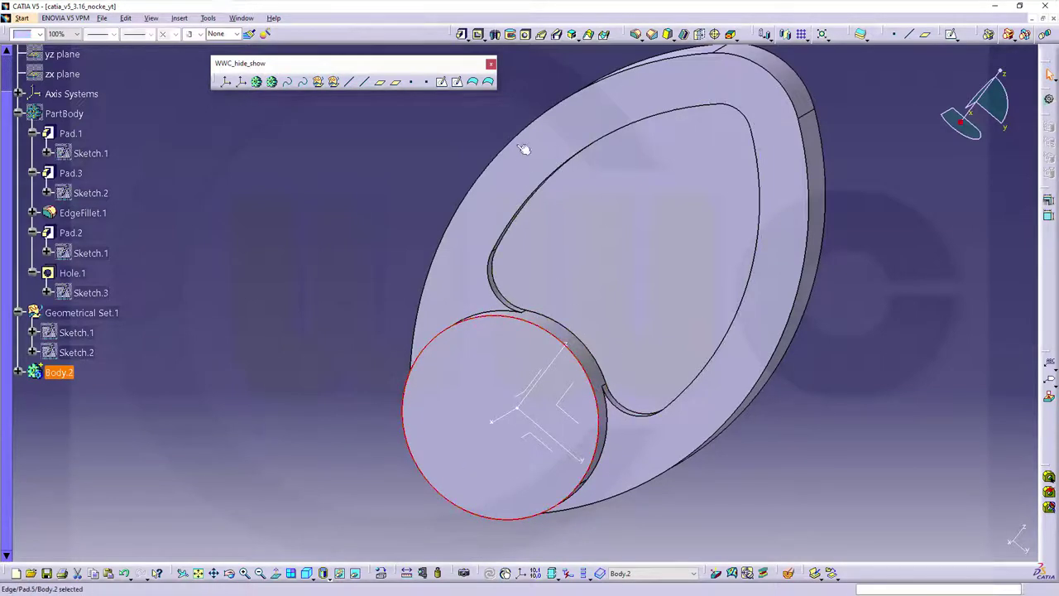
{"action": "left_click", "coordinate": [526, 35]}
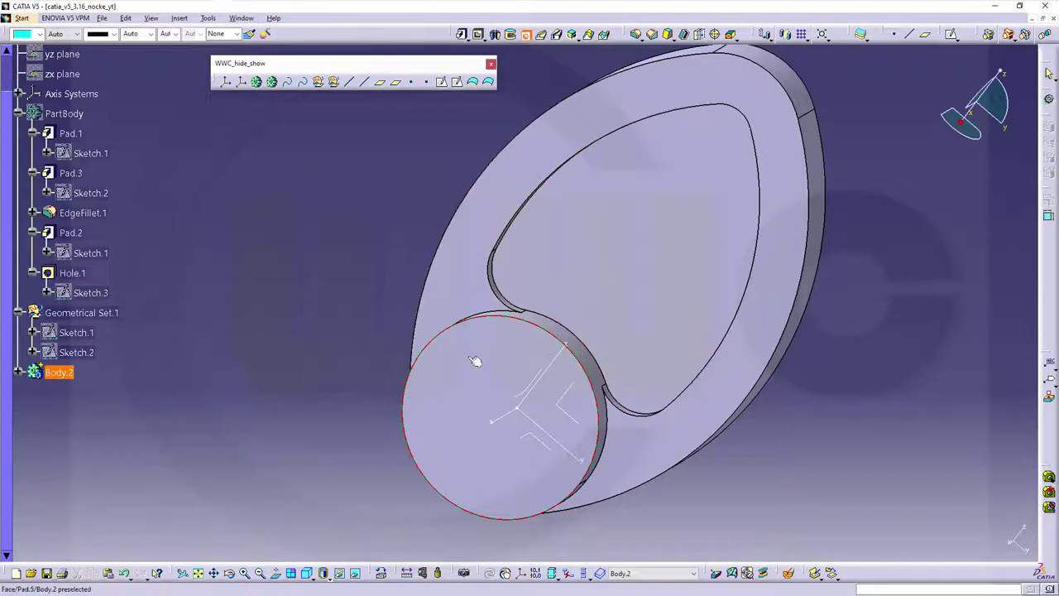
{"action": "left_click", "coordinate": [470, 388]}
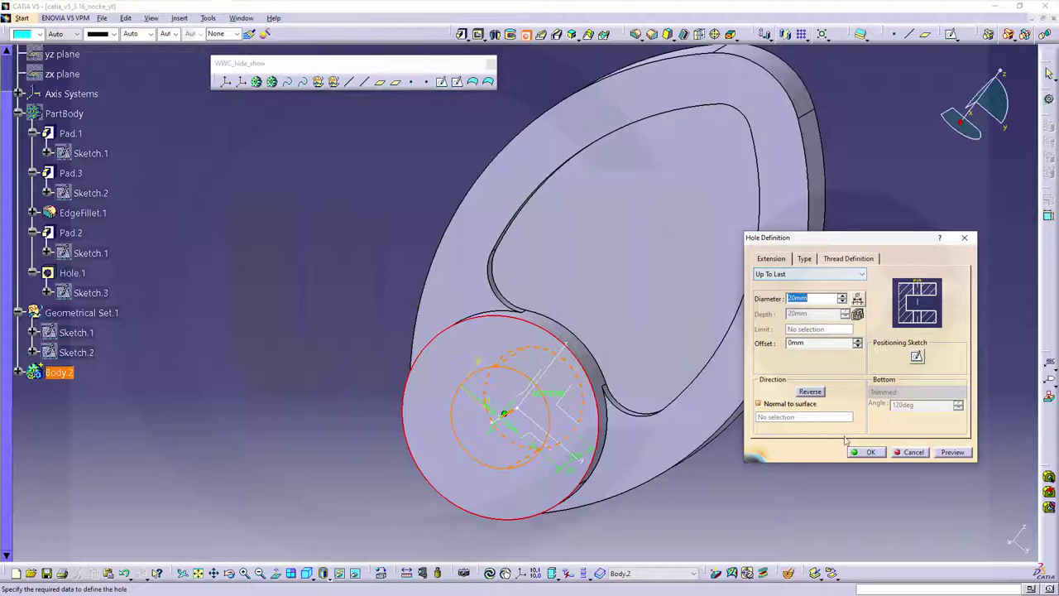
{"action": "left_click", "coordinate": [867, 452]}
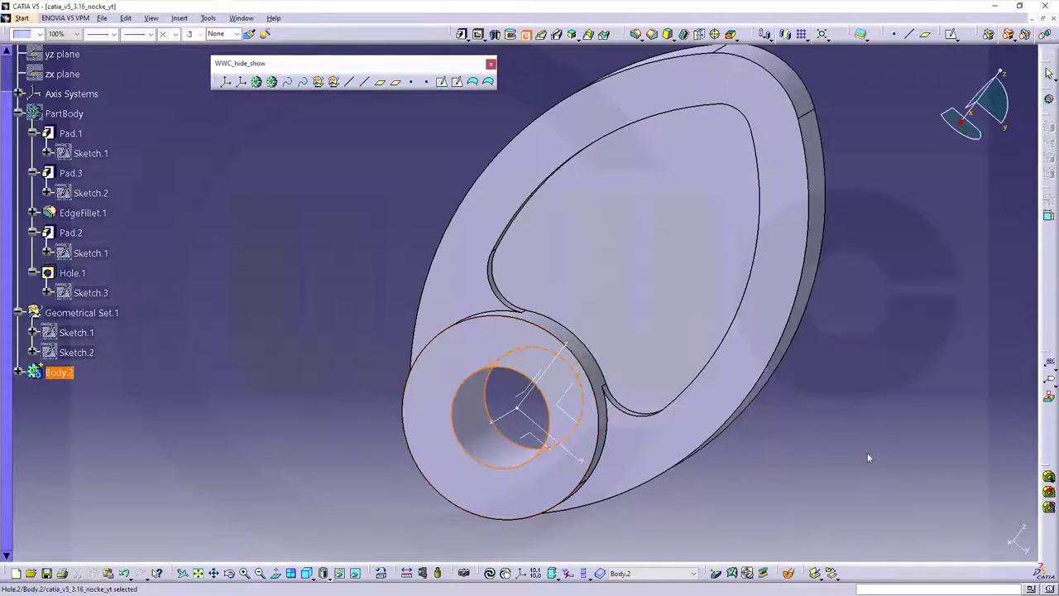
{"action": "mouse_move", "coordinate": [322, 312]}
{"action": "middle_mouse_down"}
{"action": "mouse_move", "coordinate": [284, 359]}
{"action": "mouse_move", "coordinate": [314, 298]}
{"action": "mouse_move", "coordinate": [646, 397]}
{"action": "mouse_move", "coordinate": [655, 324]}
{"action": "mouse_move", "coordinate": [601, 237]}
{"action": "middle_mouse_up"}
{"action": "left_click", "coordinate": [329, 298]}
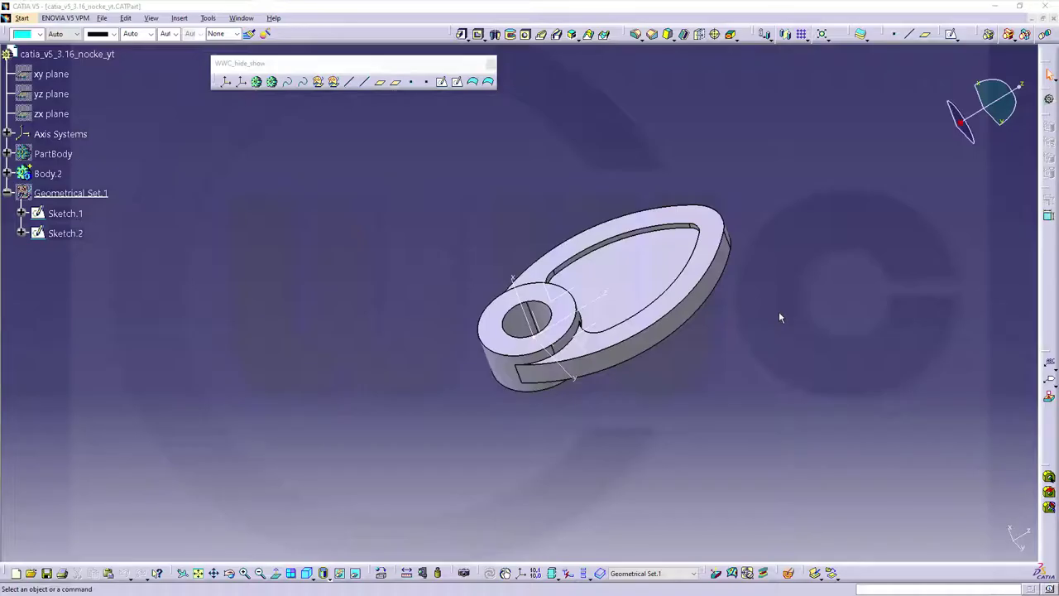
Step: Insert a third body into the part
{"action": "middle_click_drag", "start_coordinate": [780, 314], "coordinate": [764, 296]}
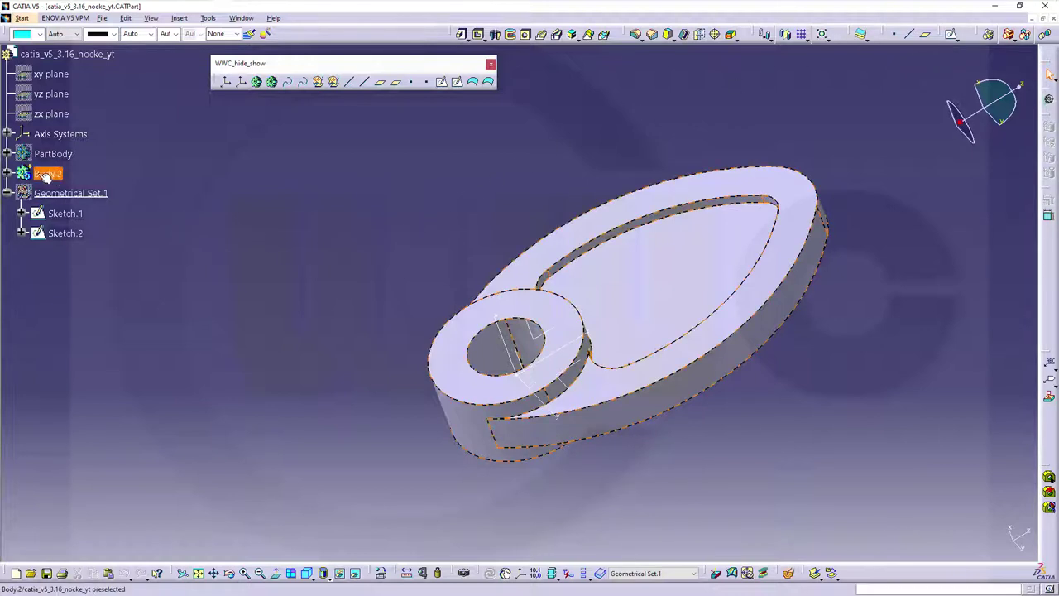
{"action": "left_click", "coordinate": [179, 18]}
{"action": "left_click", "coordinate": [186, 41]}
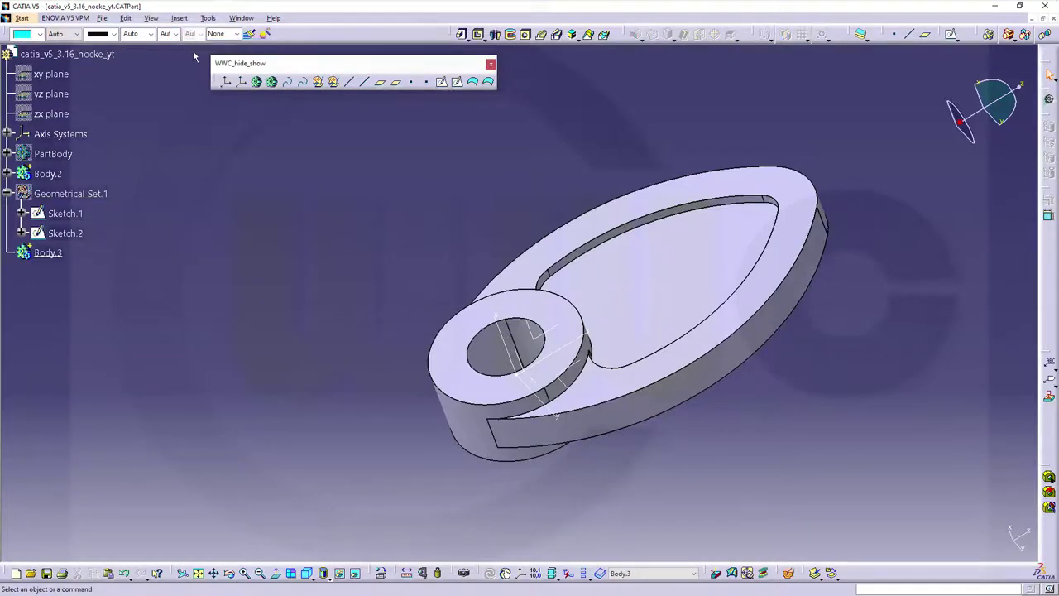
Step: Reorder the part's children so that Body.3 sits above Geometrical Set.1, directly after Body.2
{"action": "left_click", "coordinate": [59, 54]}
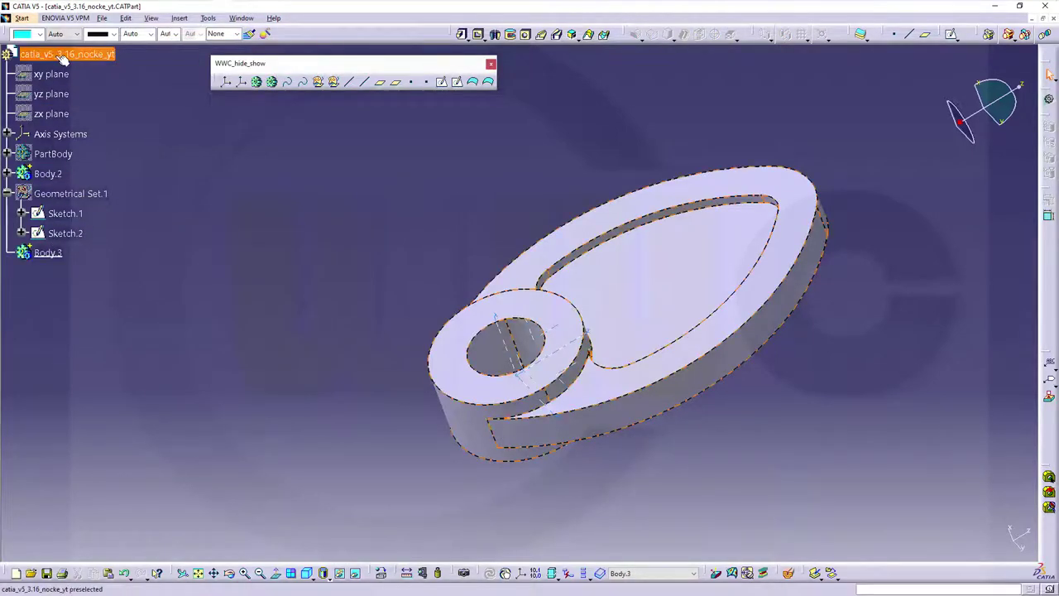
{"action": "right_click", "coordinate": [58, 56]}
{"action": "mouse_move", "coordinate": [152, 277]}
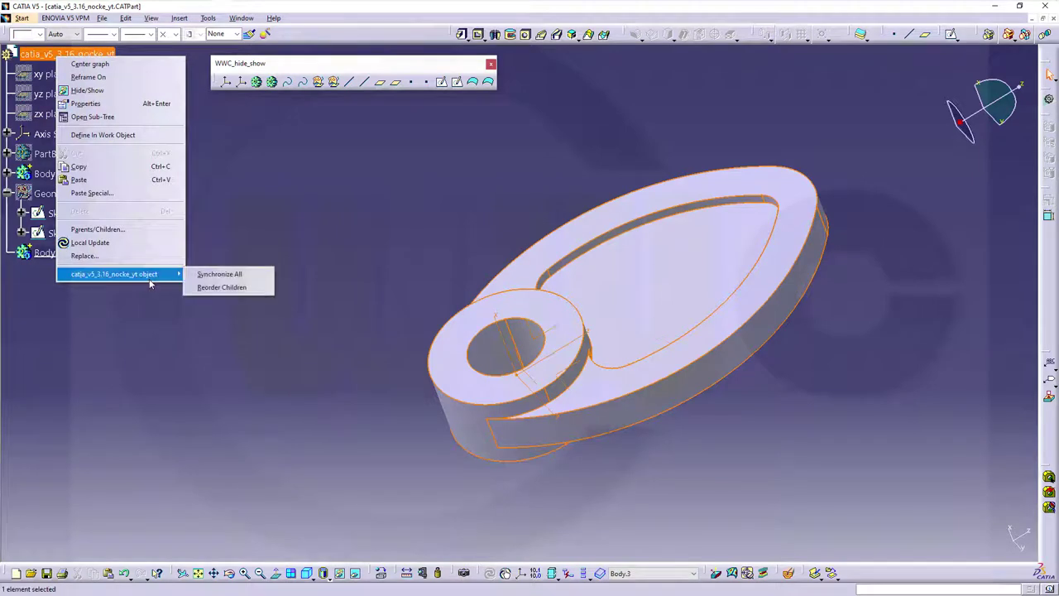
{"action": "left_click", "coordinate": [219, 288]}
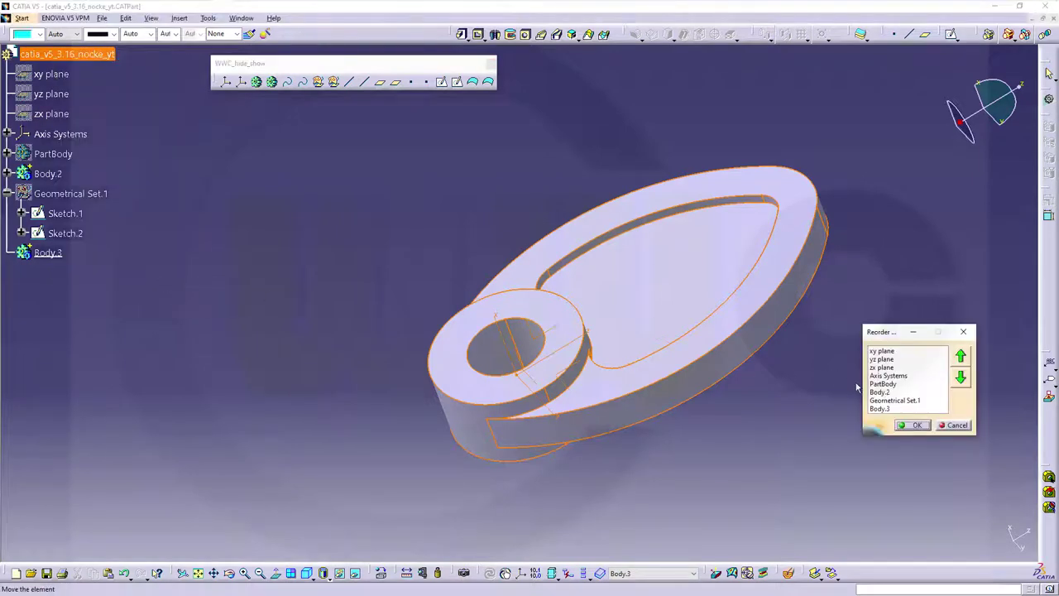
{"action": "left_click", "coordinate": [879, 409]}
{"action": "left_click", "coordinate": [960, 356]}
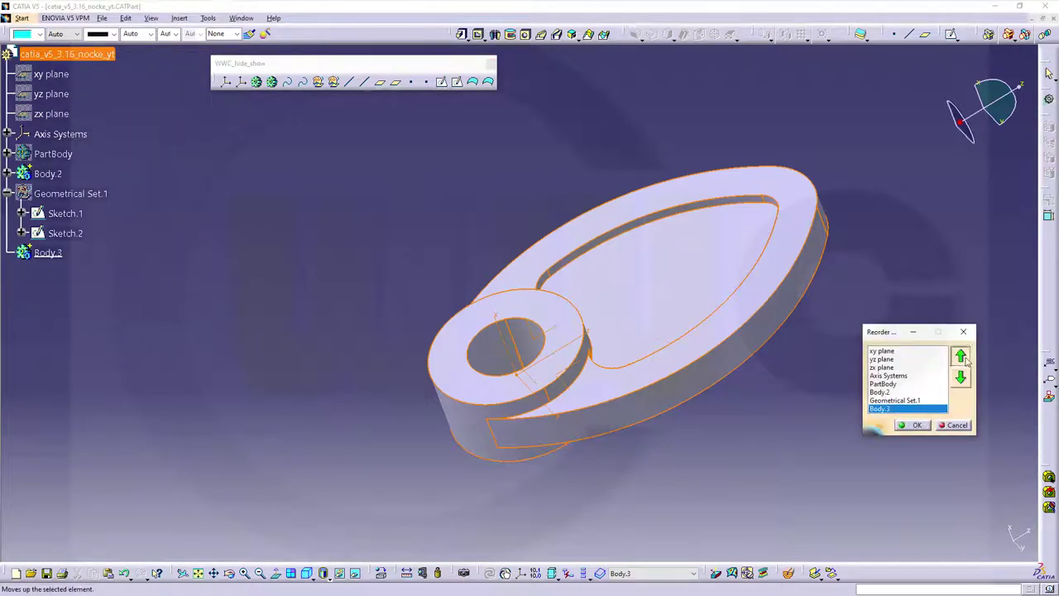
{"action": "left_click", "coordinate": [917, 426]}
Step: Hide Body.2 and show Geometrical Set.1 with its two sketches
{"action": "left_click", "coordinate": [52, 174]}
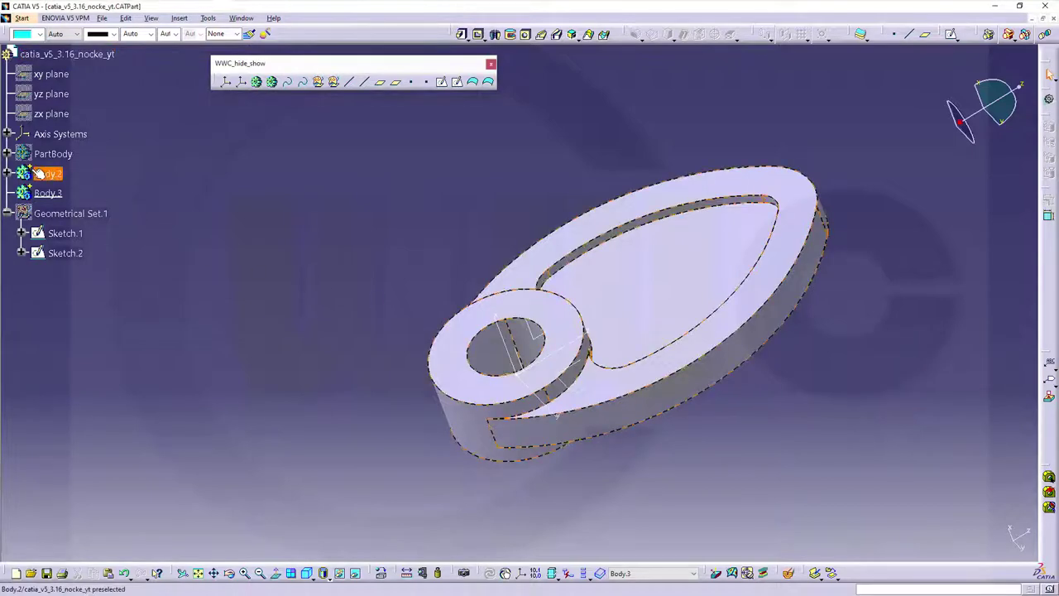
{"action": "right_click", "coordinate": [72, 177]}
{"action": "left_click", "coordinate": [89, 210]}
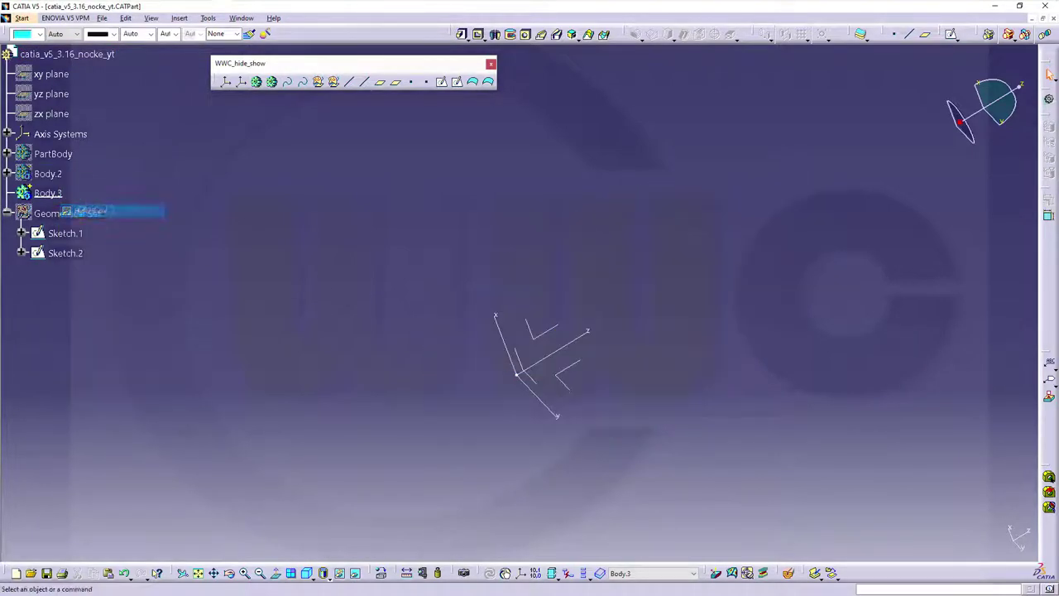
{"action": "right_click", "coordinate": [80, 216]}
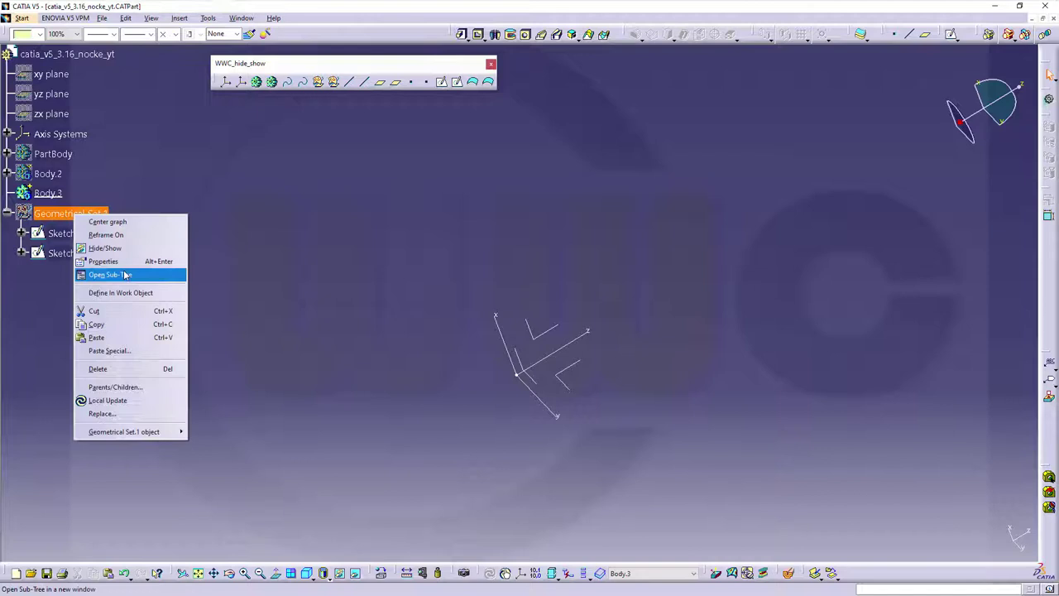
{"action": "left_click", "coordinate": [106, 248]}
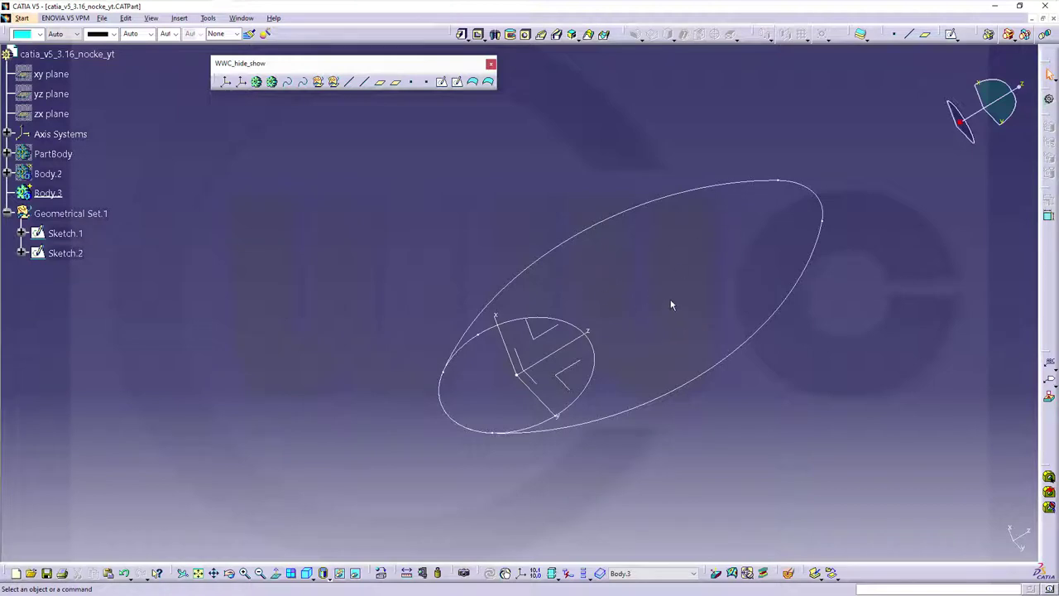
Step: Switch to the Generative Shape Design workbench
{"action": "middle_click_drag", "start_coordinate": [662, 285], "coordinate": [583, 302]}
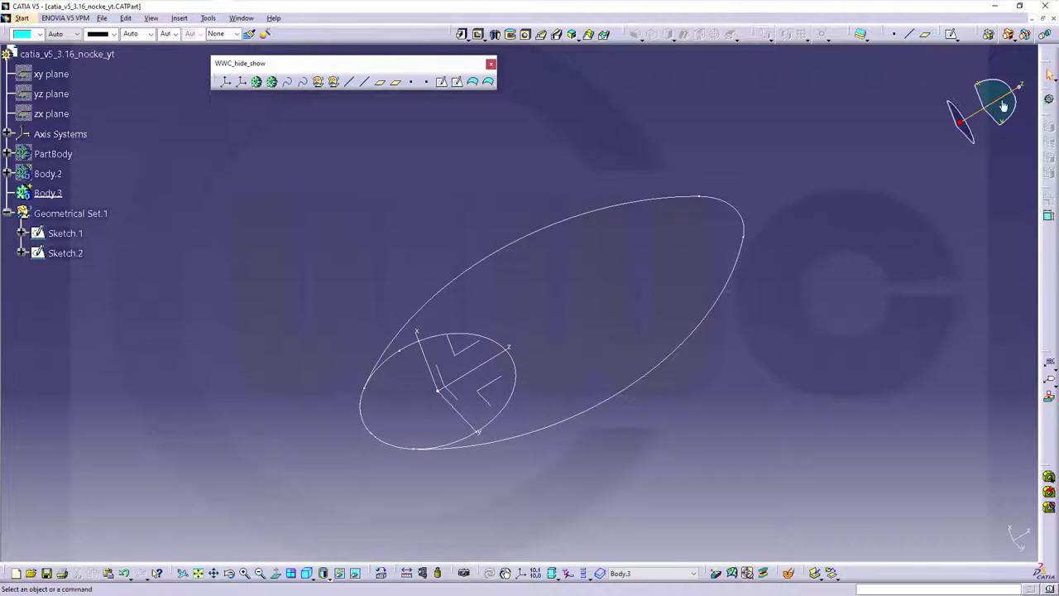
{"action": "left_click", "coordinate": [1051, 100]}
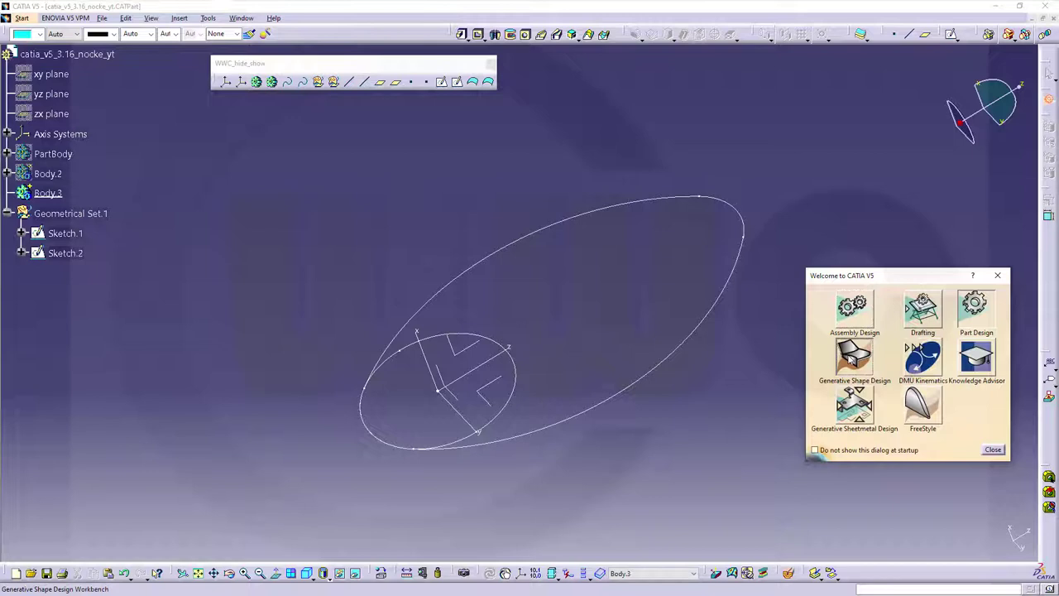
{"action": "left_click", "coordinate": [852, 356]}
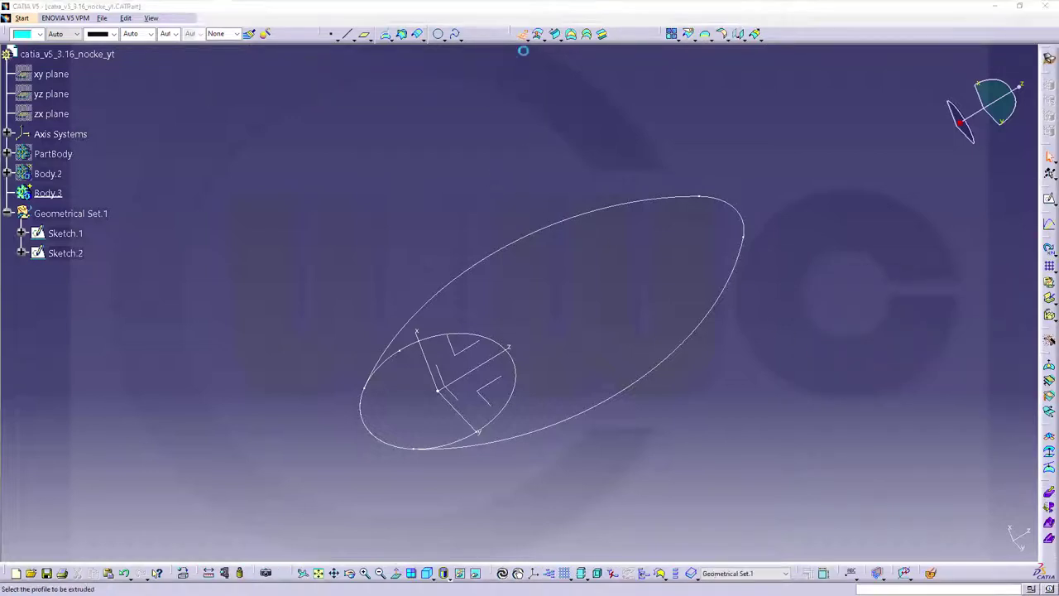
Step: Extrude the cam outline Sketch.1 into a surface by 5 mm with mirrored extent
{"action": "left_click", "coordinate": [522, 34]}
{"action": "left_click", "coordinate": [555, 232]}
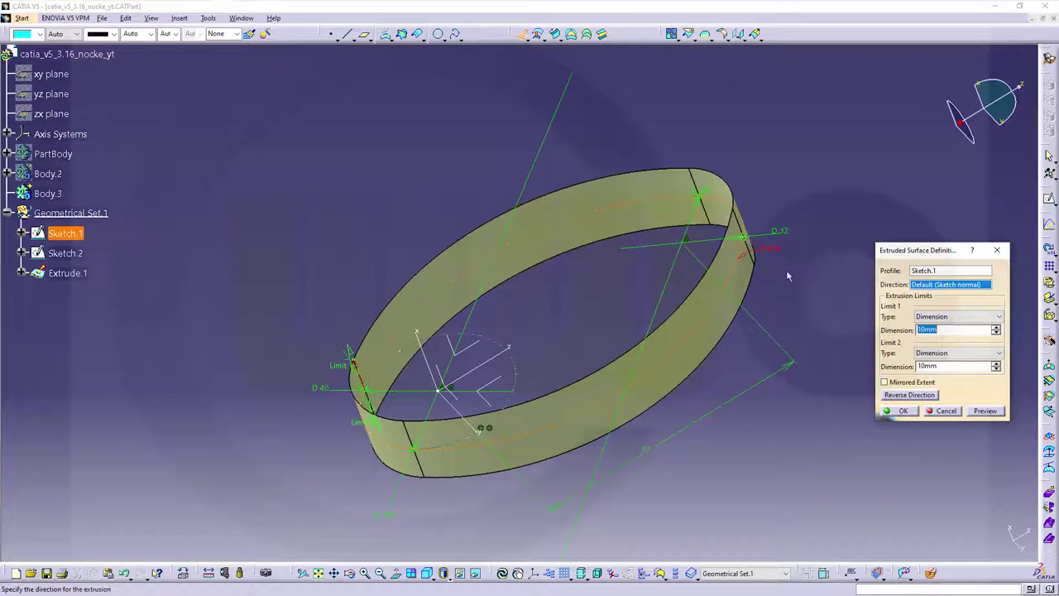
{"action": "left_click", "coordinate": [884, 381]}
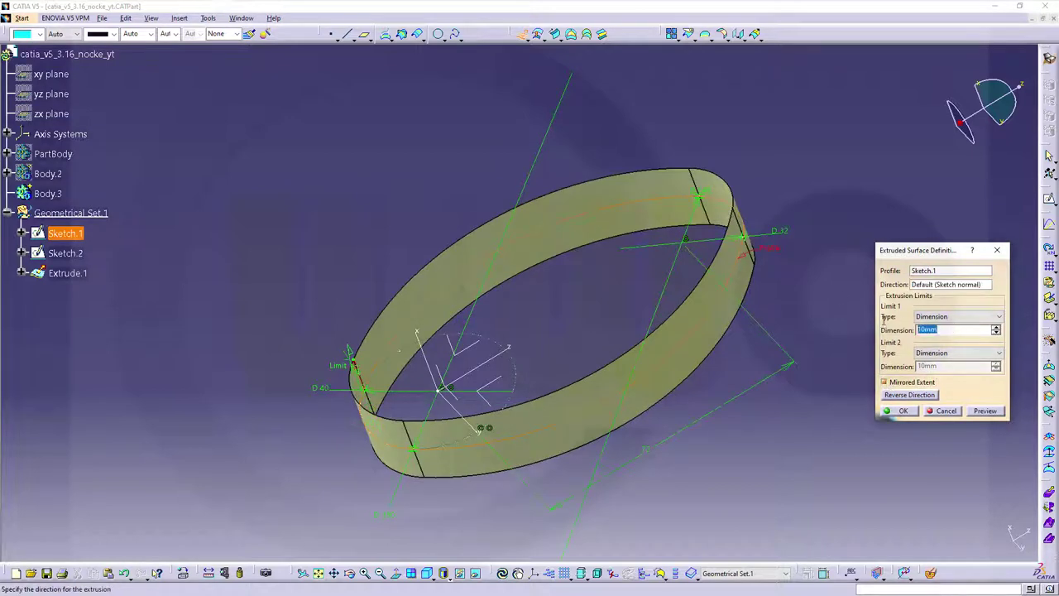
{"action": "type", "text": "5"}
{"action": "key", "text": "Return"}
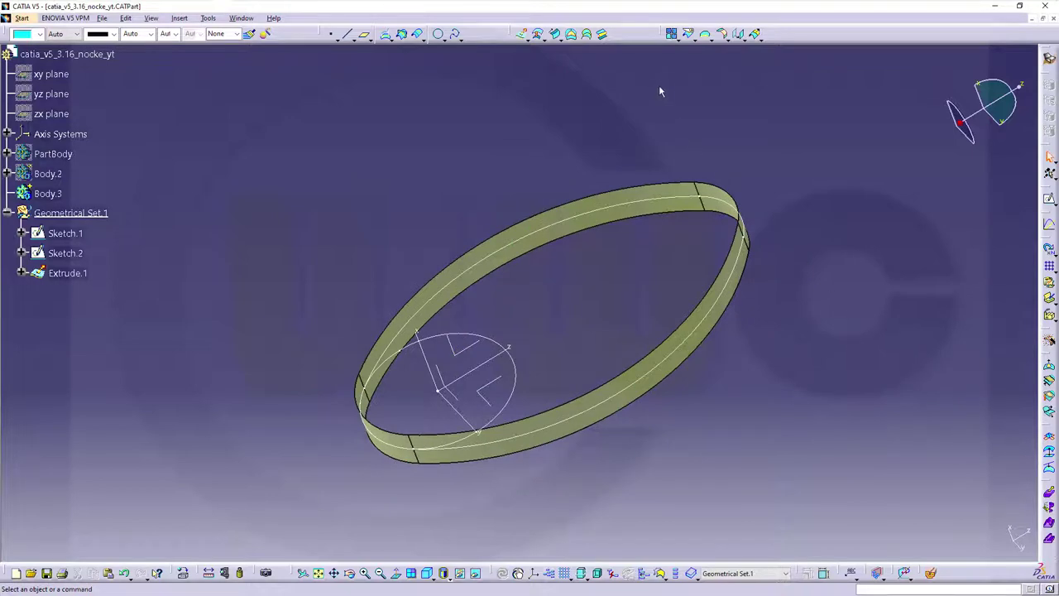
Step: Extrude the circle Sketch.2 into a surface with mirrored extent, deeper than the cam outline's surface
{"action": "left_click", "coordinate": [522, 34]}
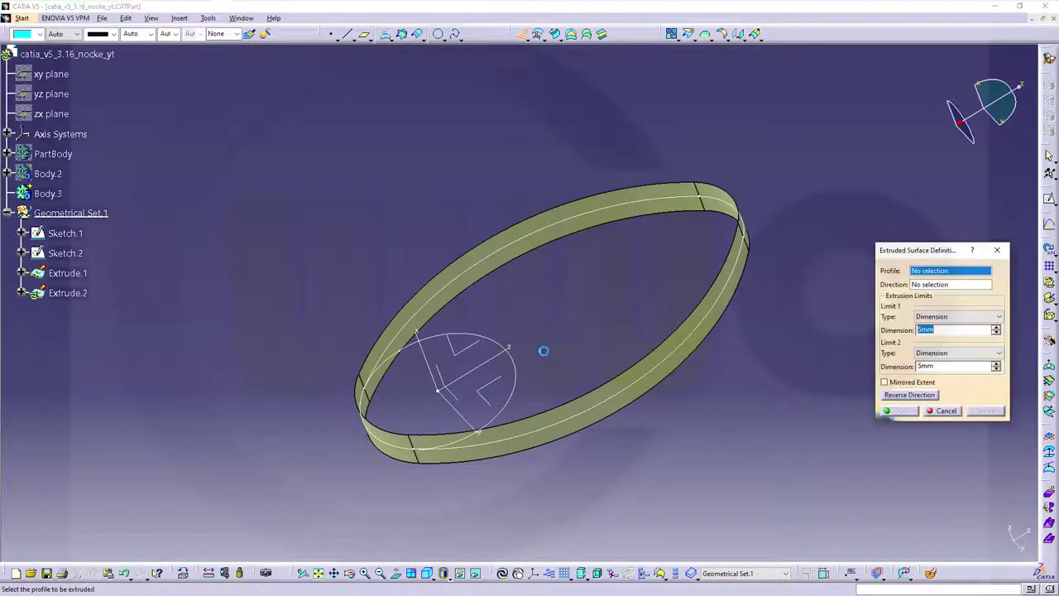
{"action": "left_click", "coordinate": [522, 379]}
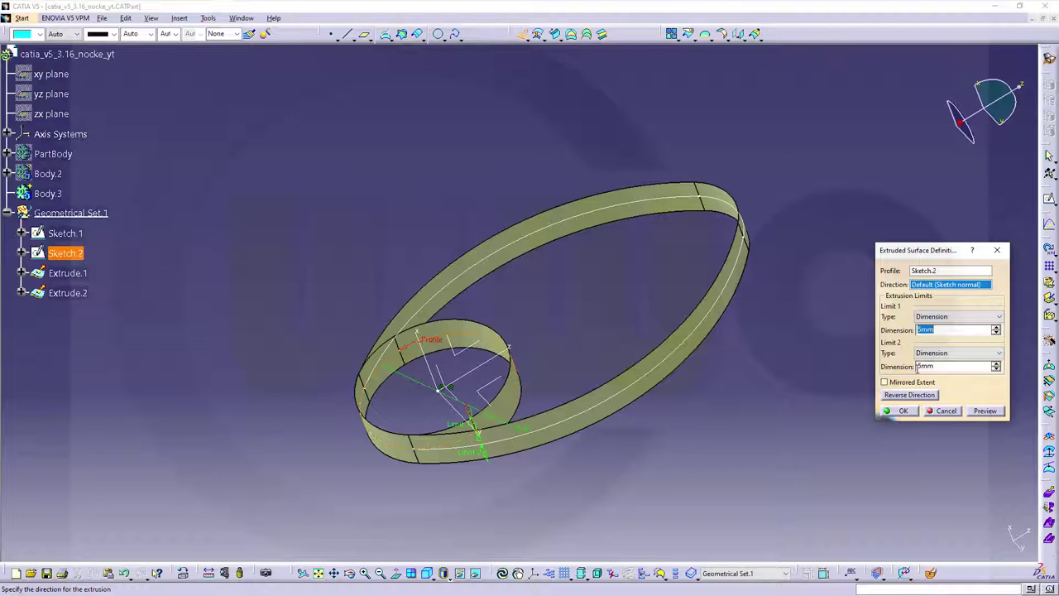
{"action": "left_click", "coordinate": [885, 382]}
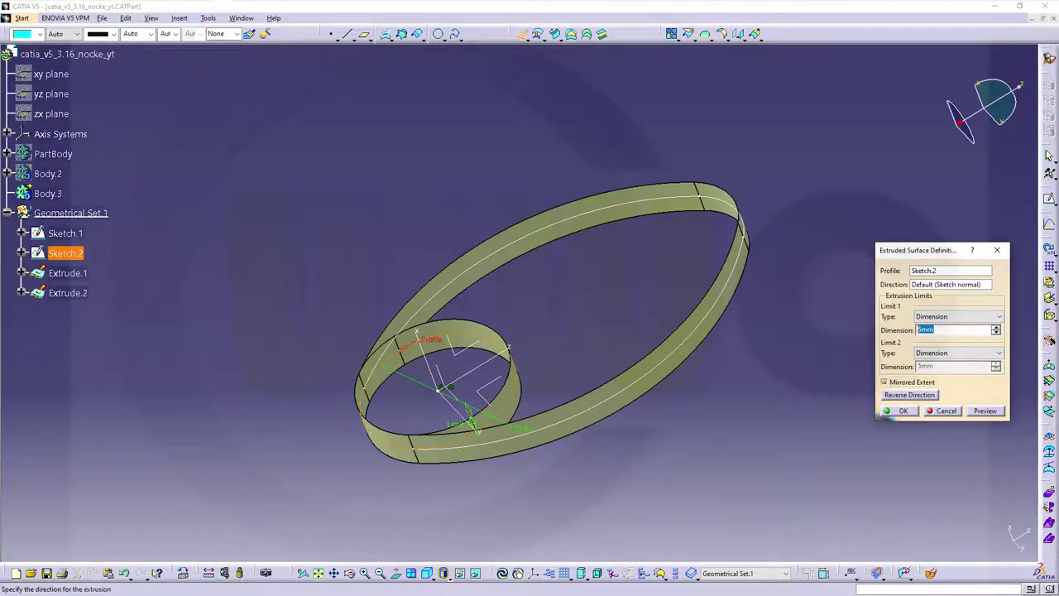
{"action": "key", "text": "Return"}
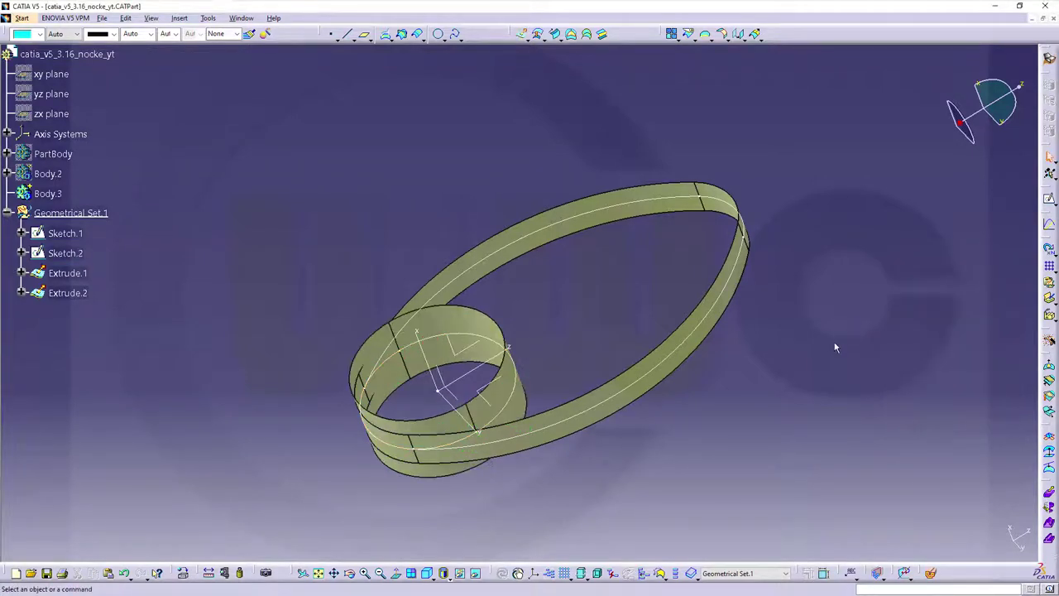
Step: Split the absolute axis system's YZ plane with Sketch.1, keeping the area inside the cam outline
{"action": "middle_click_drag", "start_coordinate": [364, 190], "coordinate": [387, 230]}
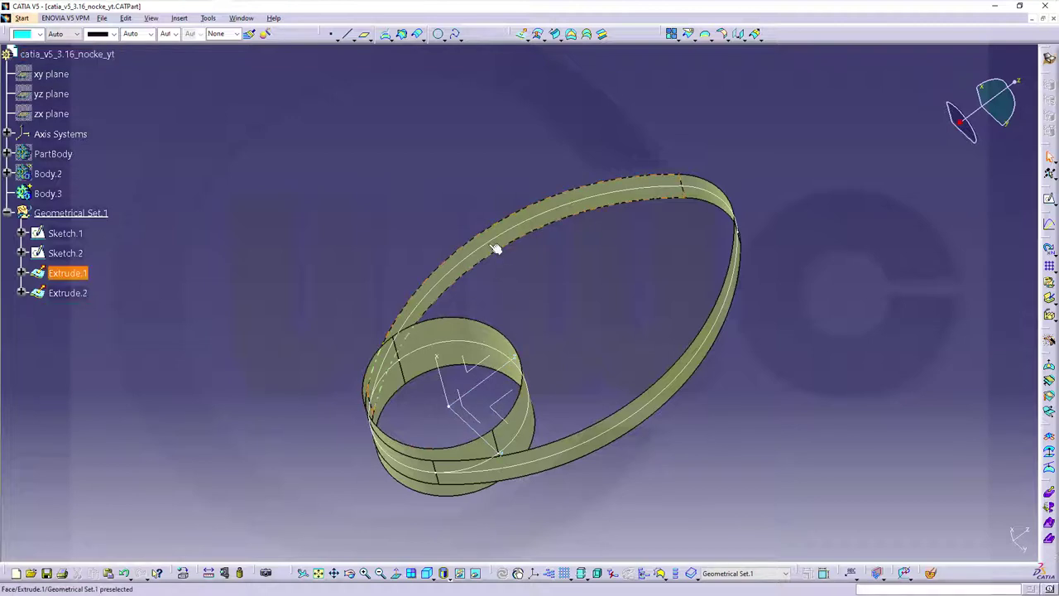
{"action": "left_click", "coordinate": [690, 35]}
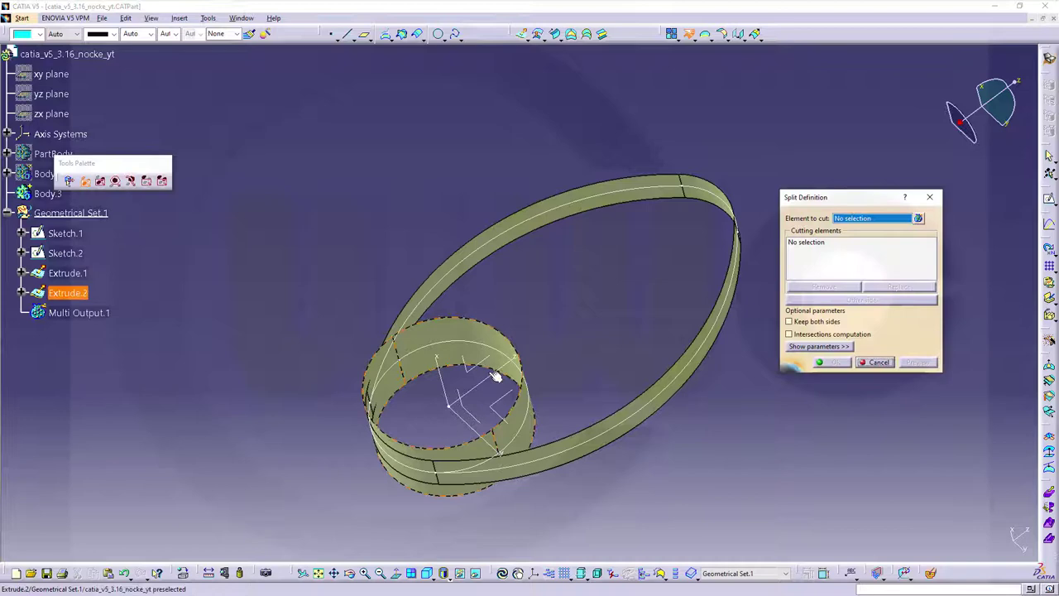
{"action": "left_click", "coordinate": [499, 405]}
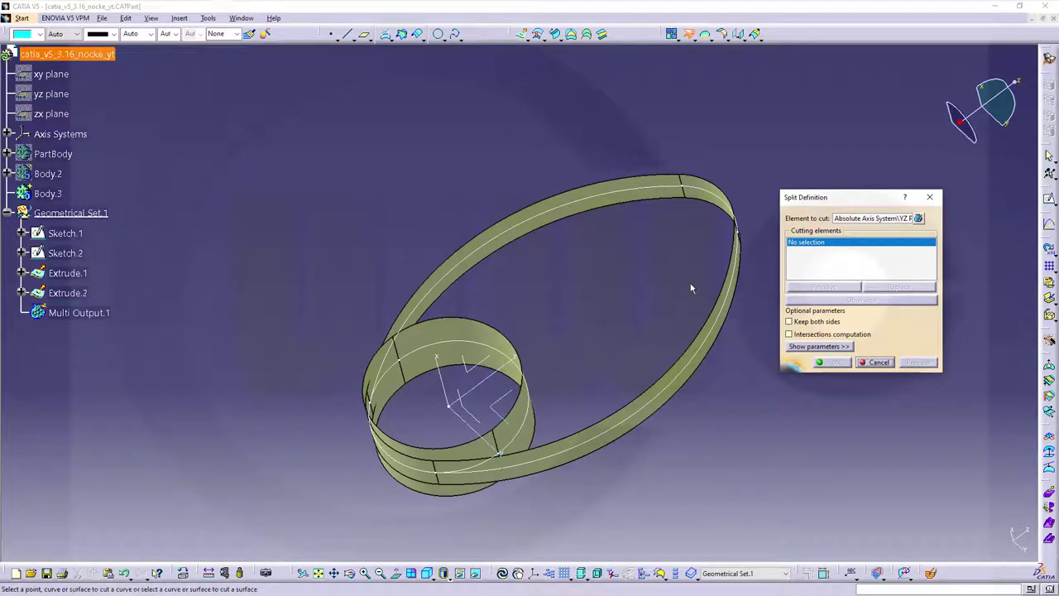
{"action": "left_click", "coordinate": [461, 270]}
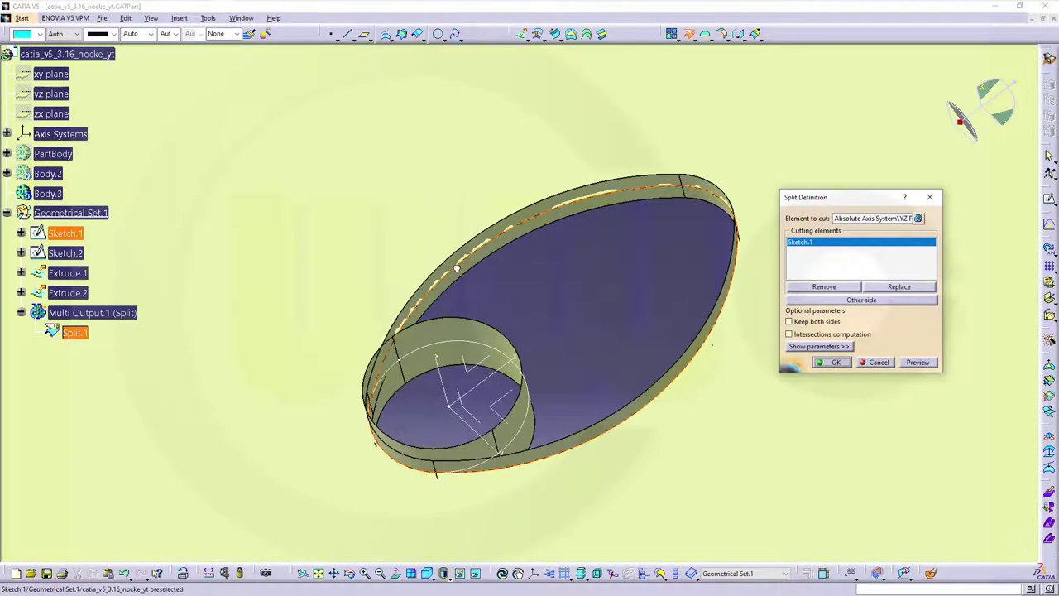
{"action": "left_click", "coordinate": [862, 299]}
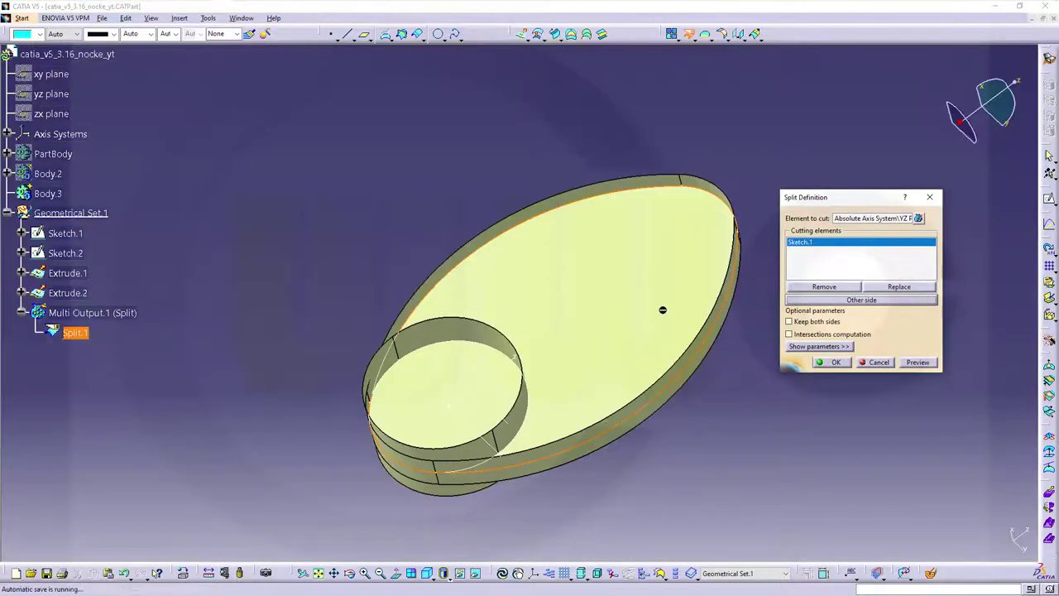
{"action": "left_click", "coordinate": [834, 362]}
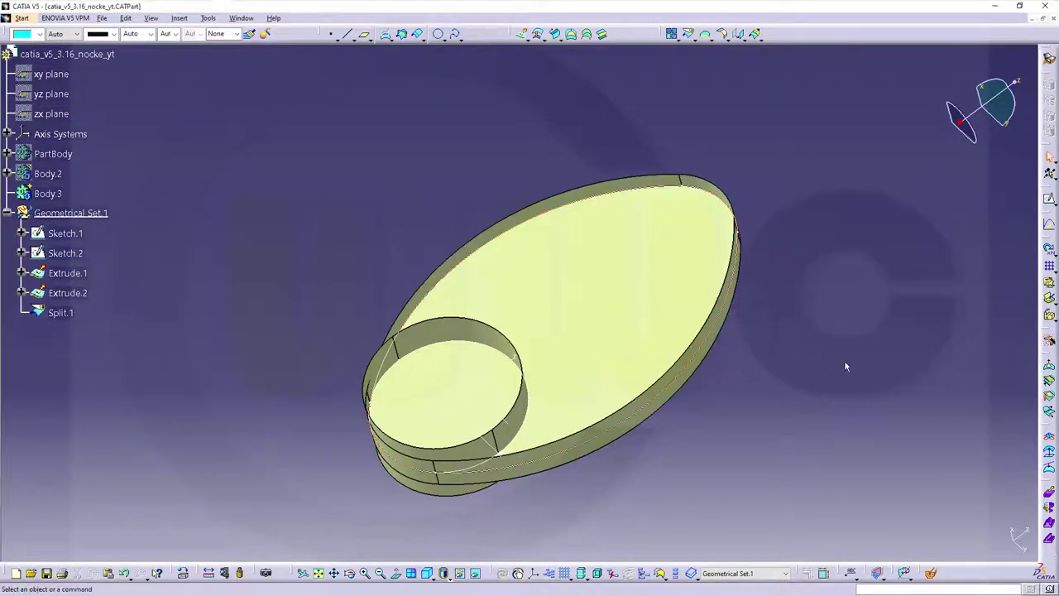
Step: Split the flat cam surface with the cylindrical surface Extrude.2, removing the area inside the circle
{"action": "left_click", "coordinate": [689, 35]}
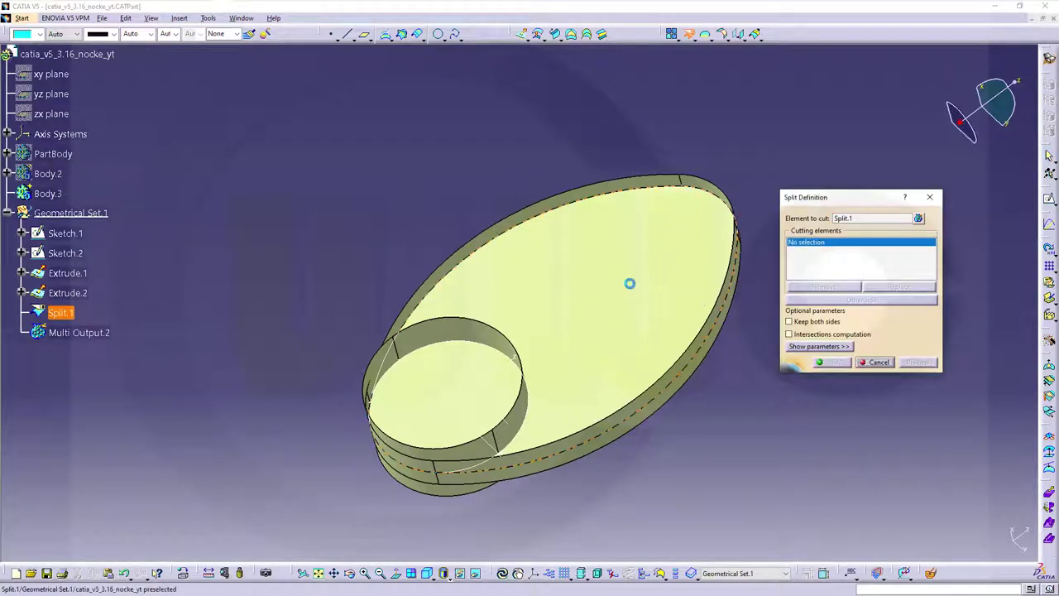
{"action": "left_click", "coordinate": [442, 331]}
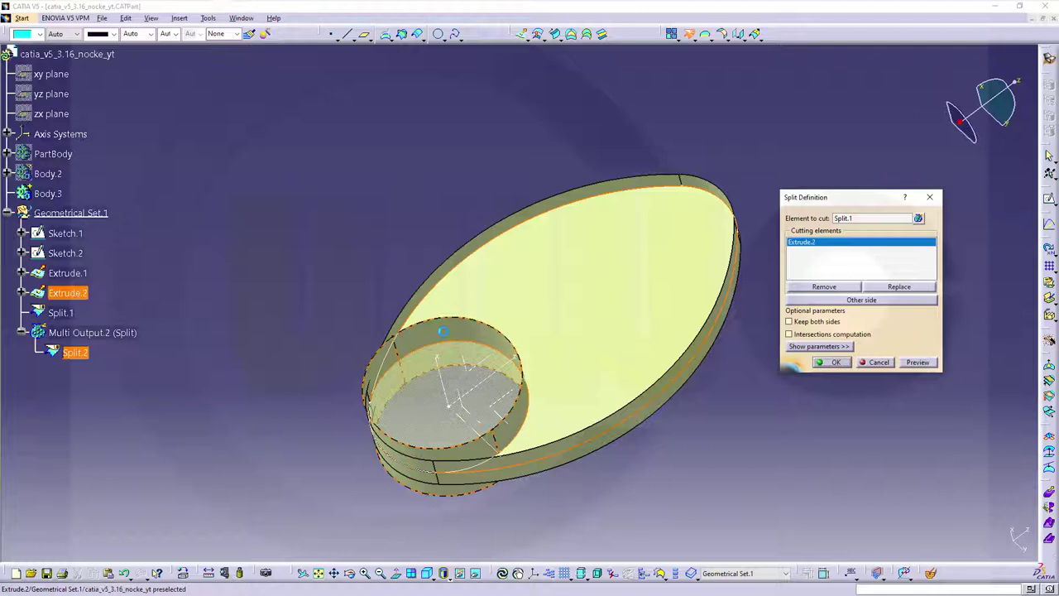
{"action": "left_click", "coordinate": [836, 362]}
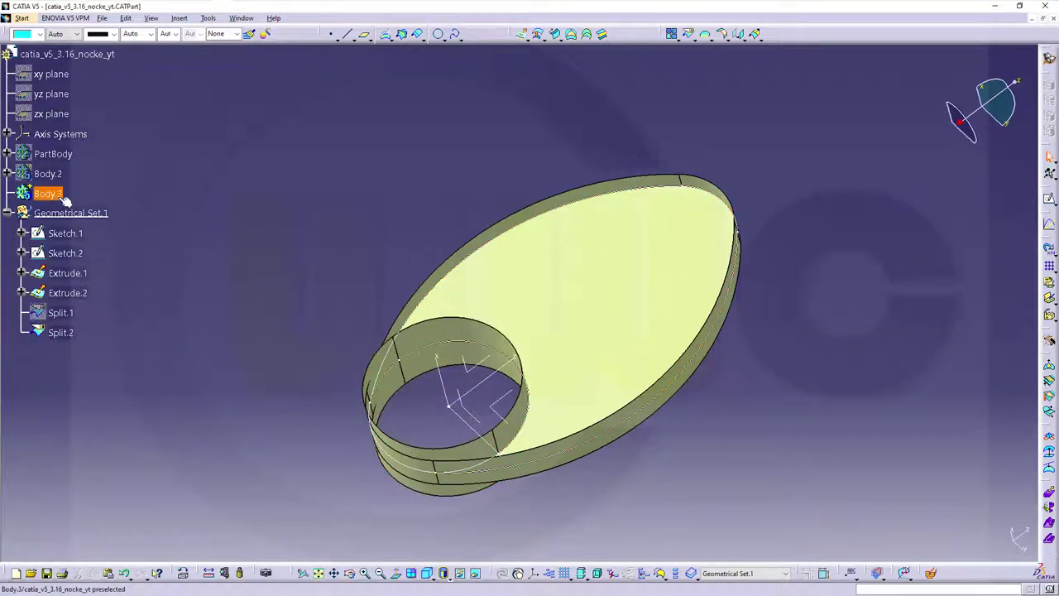
Step: Make Body.3 the in-work object and switch to the Part Design workbench
{"action": "left_click", "coordinate": [786, 574]}
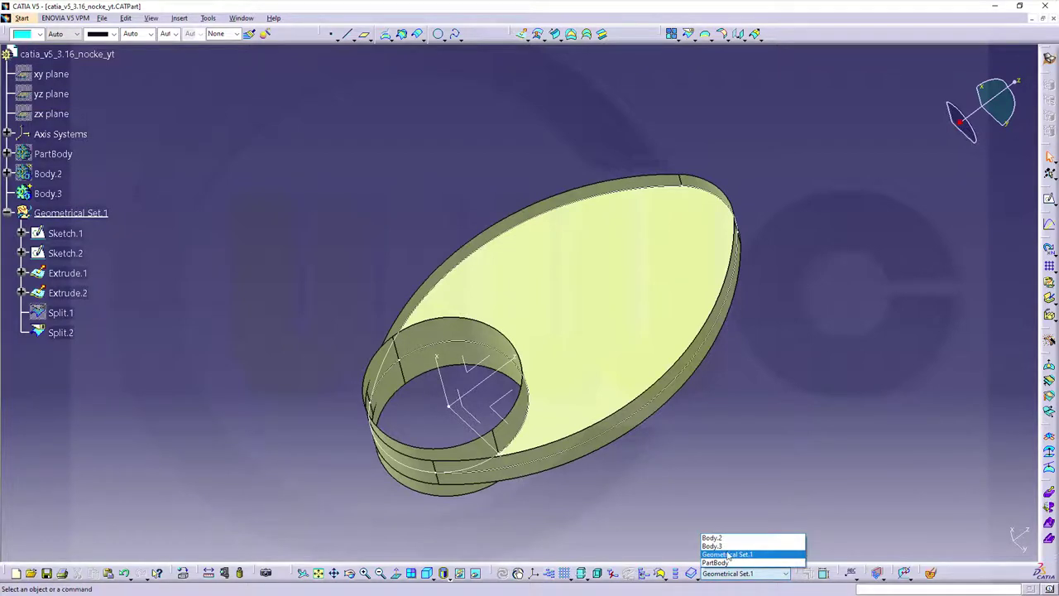
{"action": "left_click", "coordinate": [716, 546]}
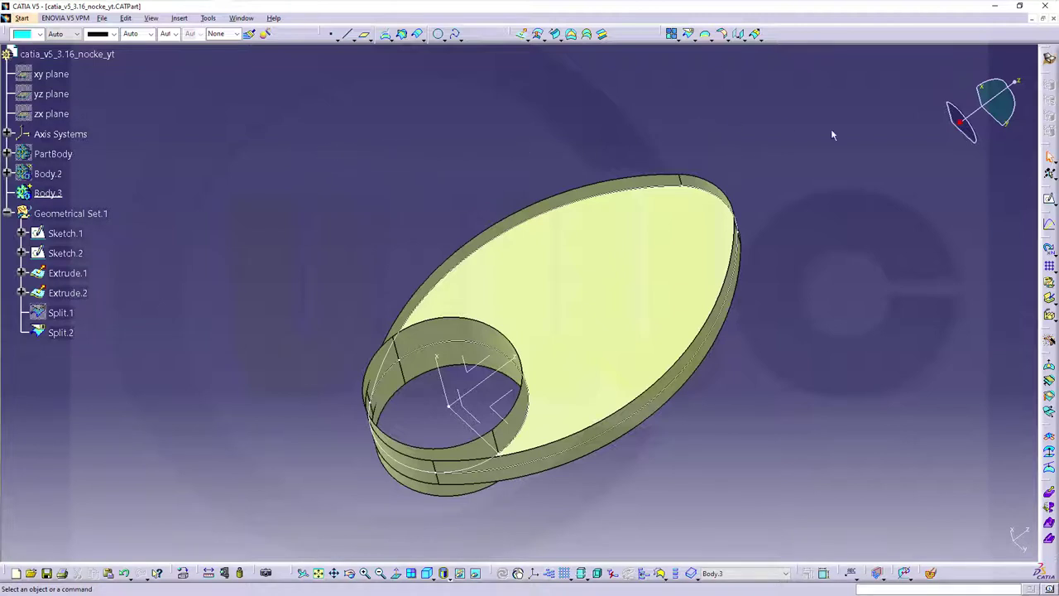
{"action": "left_click", "coordinate": [1050, 61]}
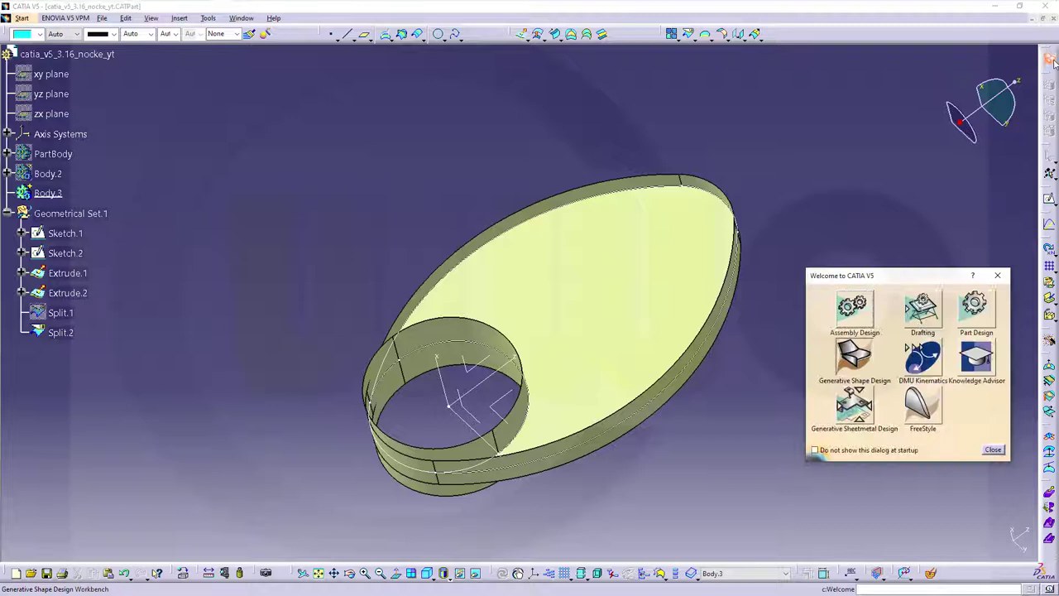
{"action": "left_click", "coordinate": [976, 310]}
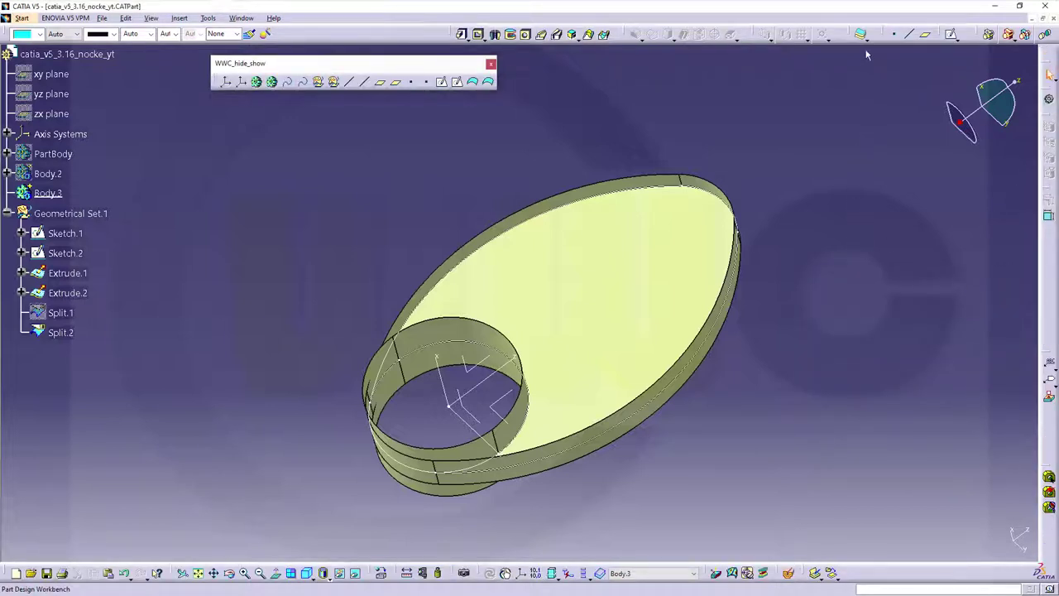
Step: Thicken the outer cam surface Extrude.1 inward by 10 mm to form the rim
{"action": "left_click", "coordinate": [861, 34]}
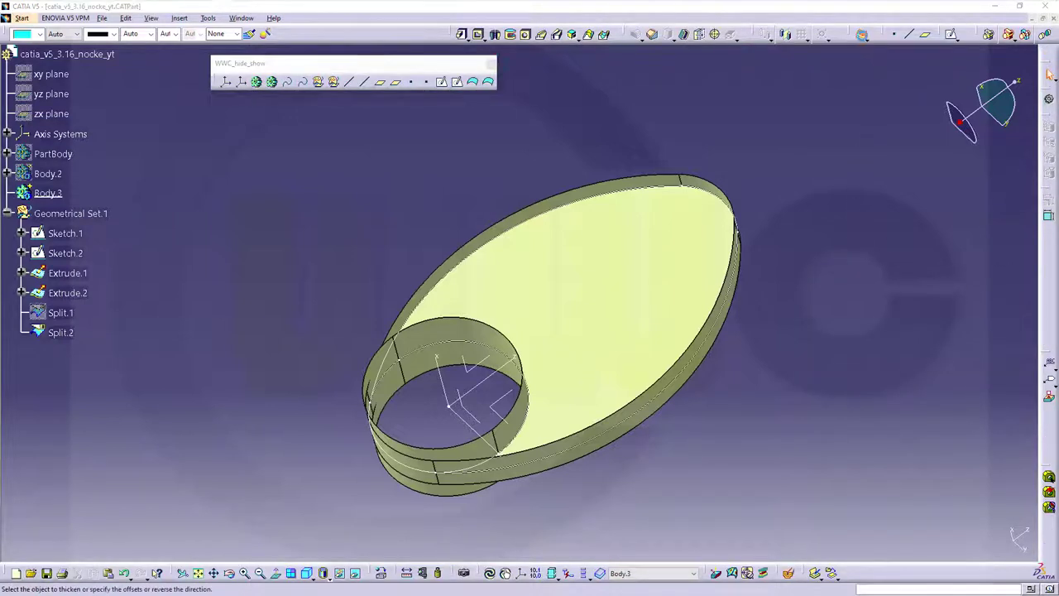
{"action": "left_click", "coordinate": [622, 188]}
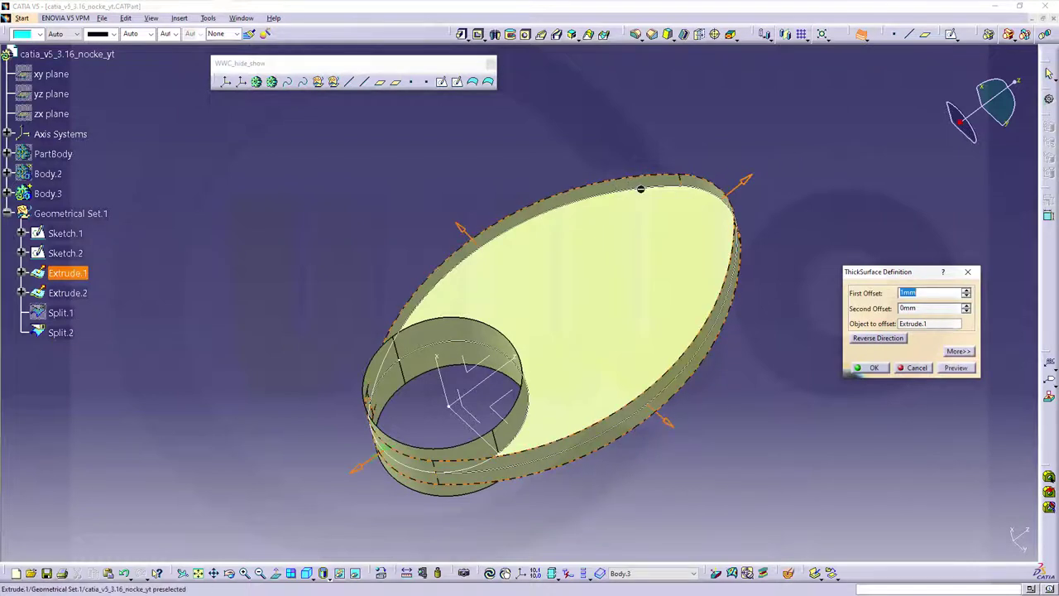
{"action": "left_click", "coordinate": [877, 338]}
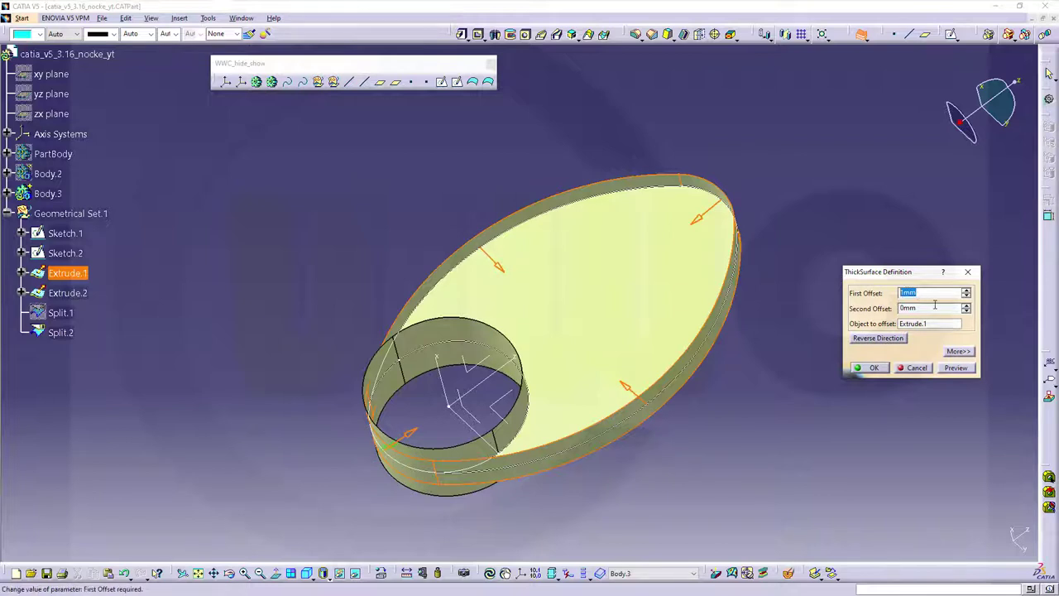
{"action": "type", "text": "3"}
{"action": "key", "text": "Return"}
{"action": "left_click", "coordinate": [902, 292]}
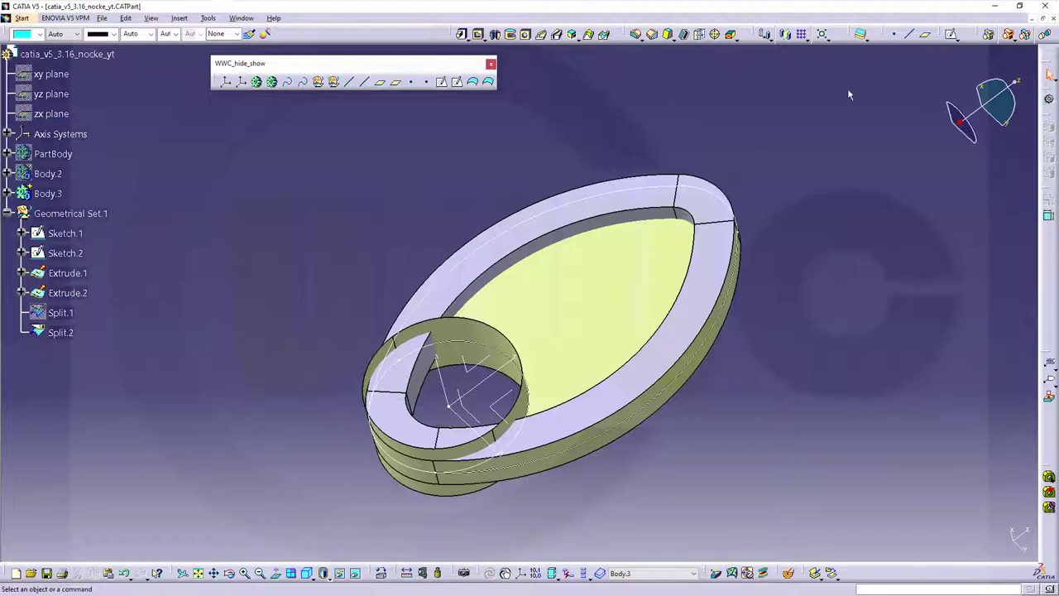
Step: Thicken the flat surface Split.2 by 2.5 mm on both sides to form the web
{"action": "left_click", "coordinate": [860, 33]}
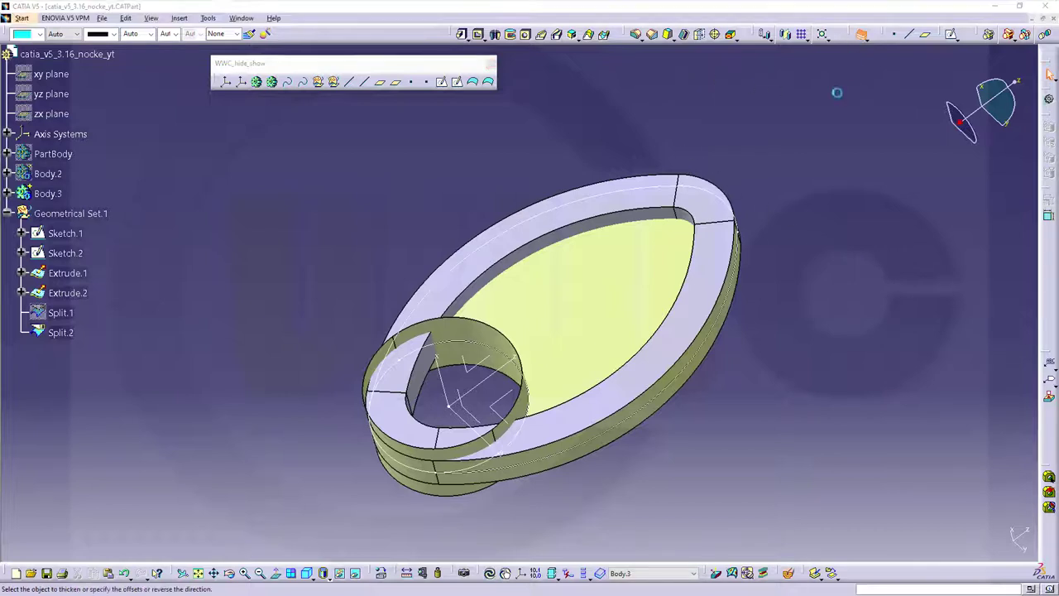
{"action": "left_click", "coordinate": [616, 291]}
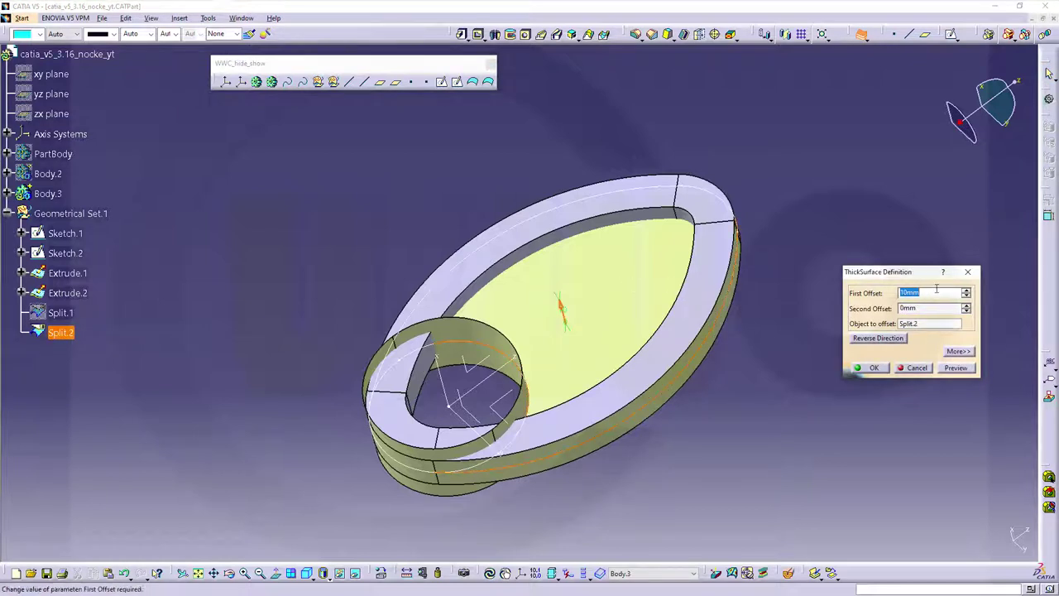
{"action": "type", "text": "2,5"}
{"action": "key", "text": "Tab"}
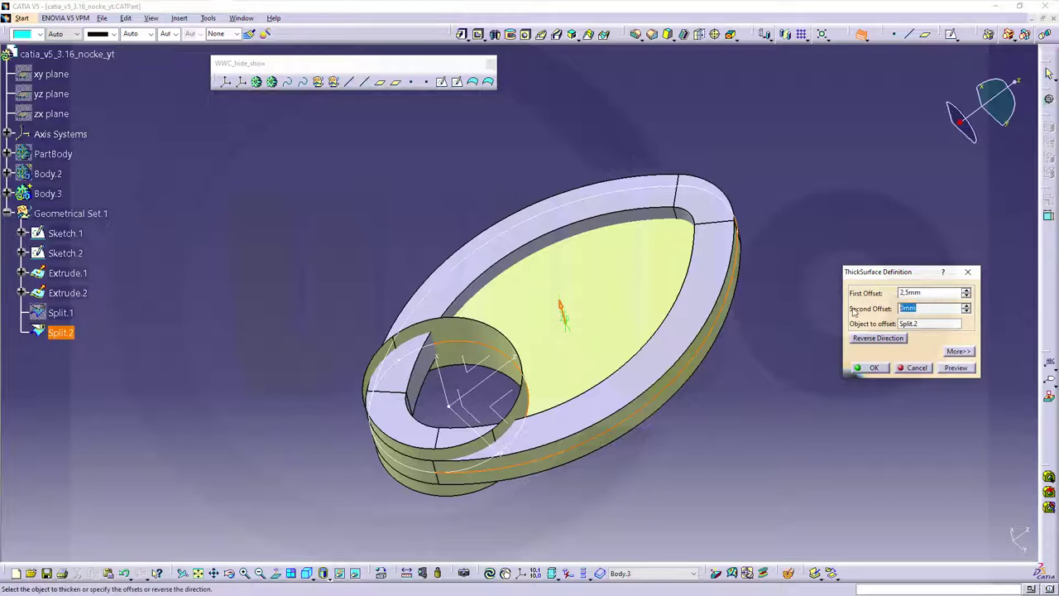
{"action": "type", "text": "2,5"}
{"action": "key", "text": "Return"}
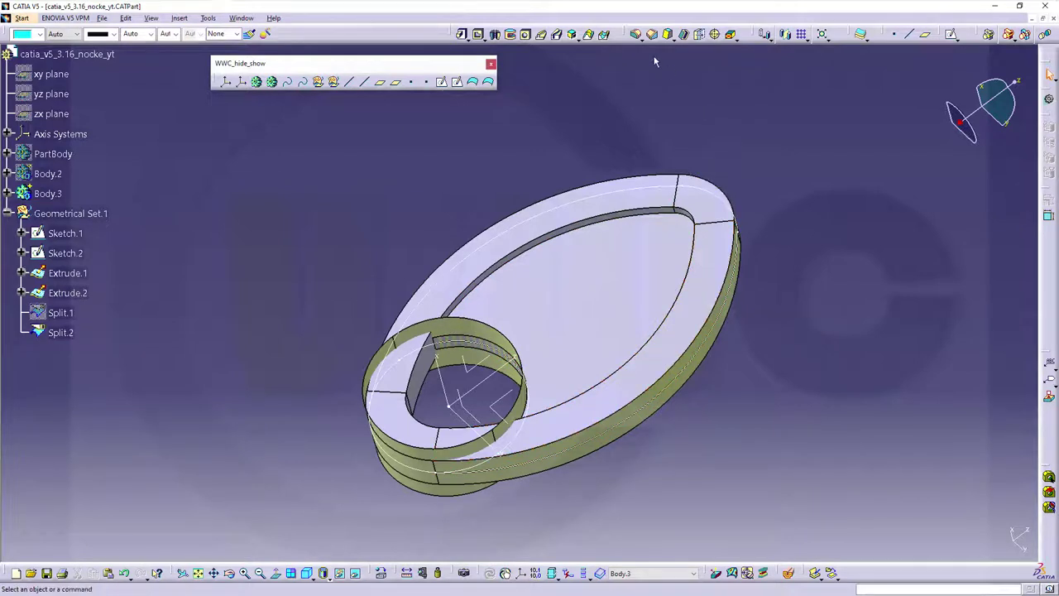
Step: Thicken the cylindrical surface Extrude.2 inward with a first offset of 10 mm and a second offset of 0 mm
{"action": "left_click", "coordinate": [861, 34]}
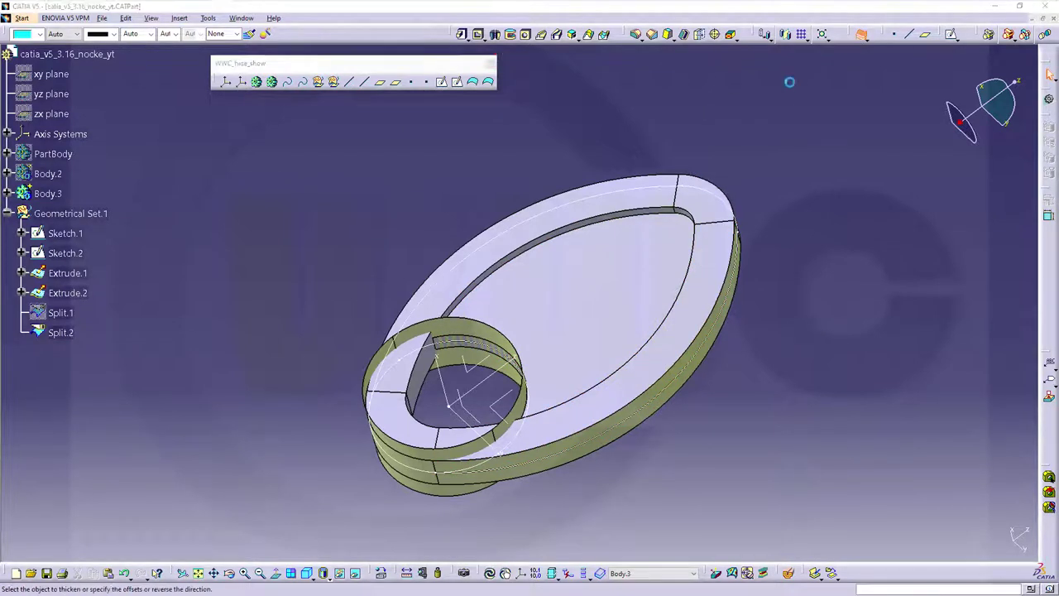
{"action": "left_click", "coordinate": [484, 333]}
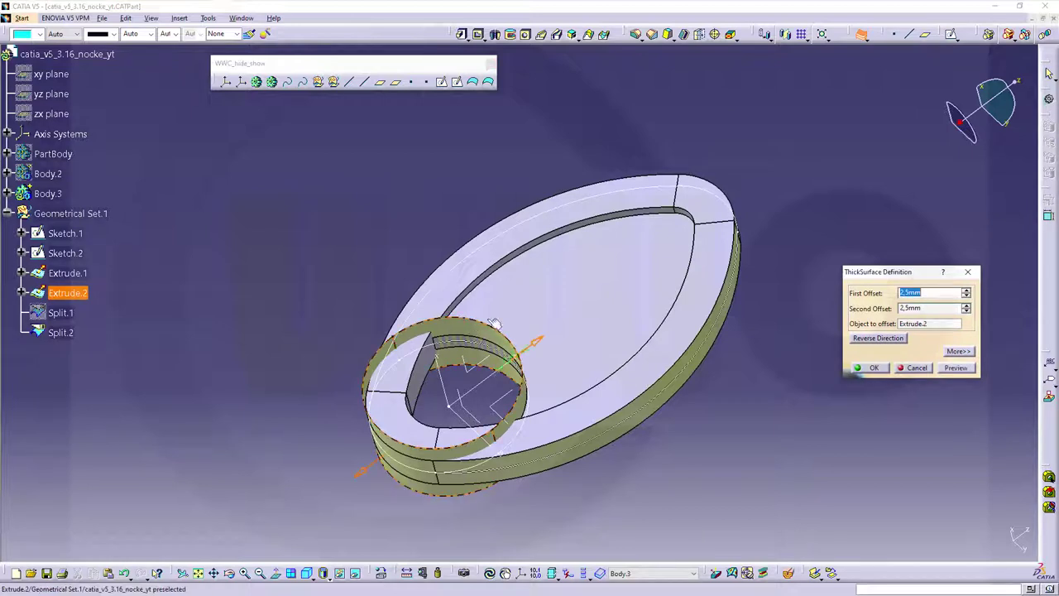
{"action": "left_click", "coordinate": [879, 339]}
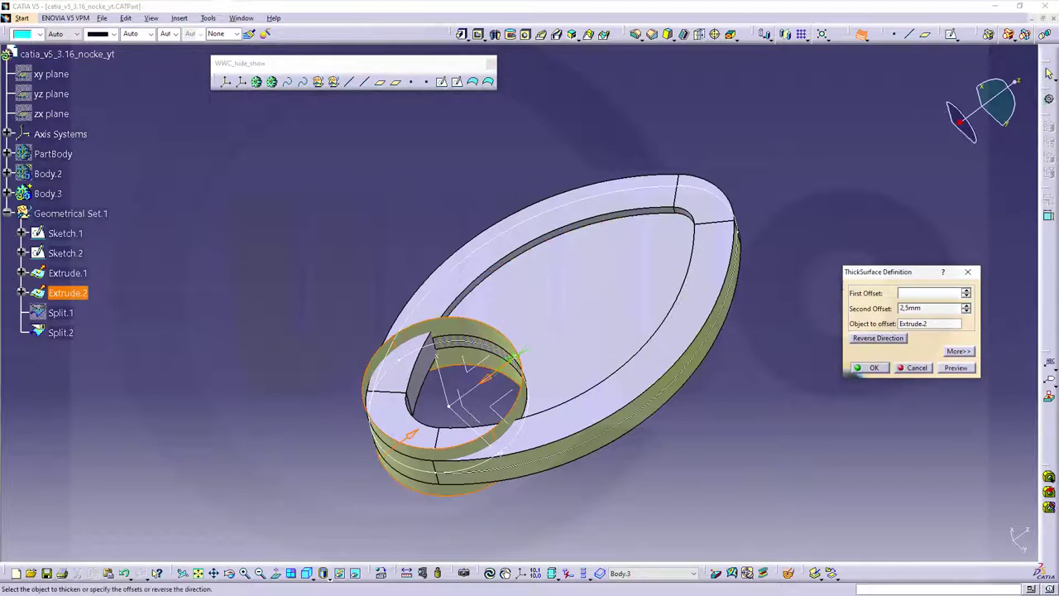
{"action": "left_click_drag", "start_coordinate": [931, 292], "coordinate": [848, 286]}
{"action": "type", "text": "10mm"}
{"action": "key", "text": "Tab"}
{"action": "type", "text": "0"}
{"action": "key", "text": "Return"}
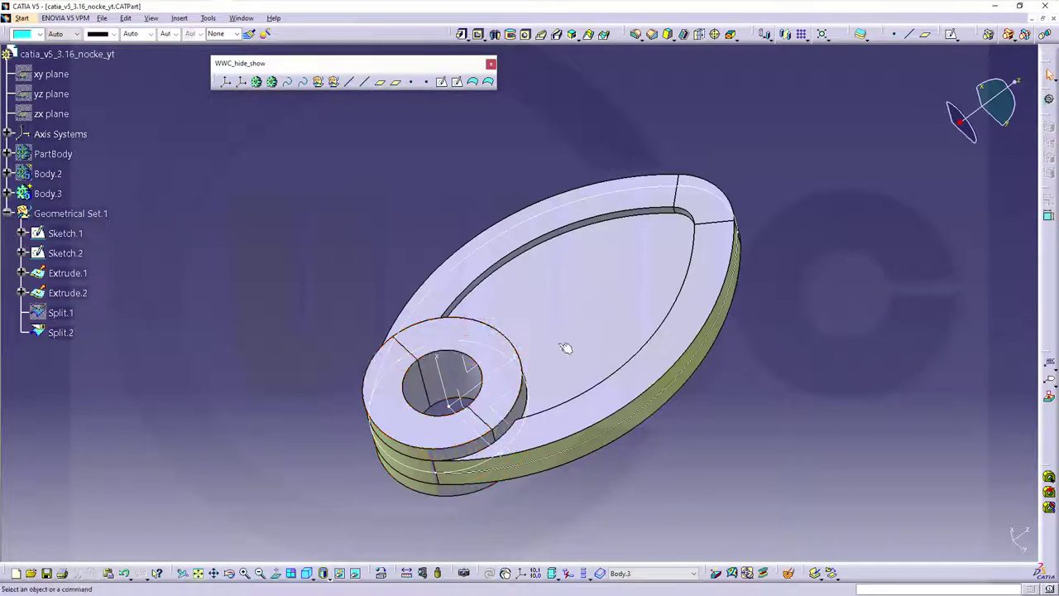
Step: Expand Body.3 in the specification tree and examine its thick-surface features on the model
{"action": "middle_click_drag", "start_coordinate": [335, 235], "coordinate": [331, 273]}
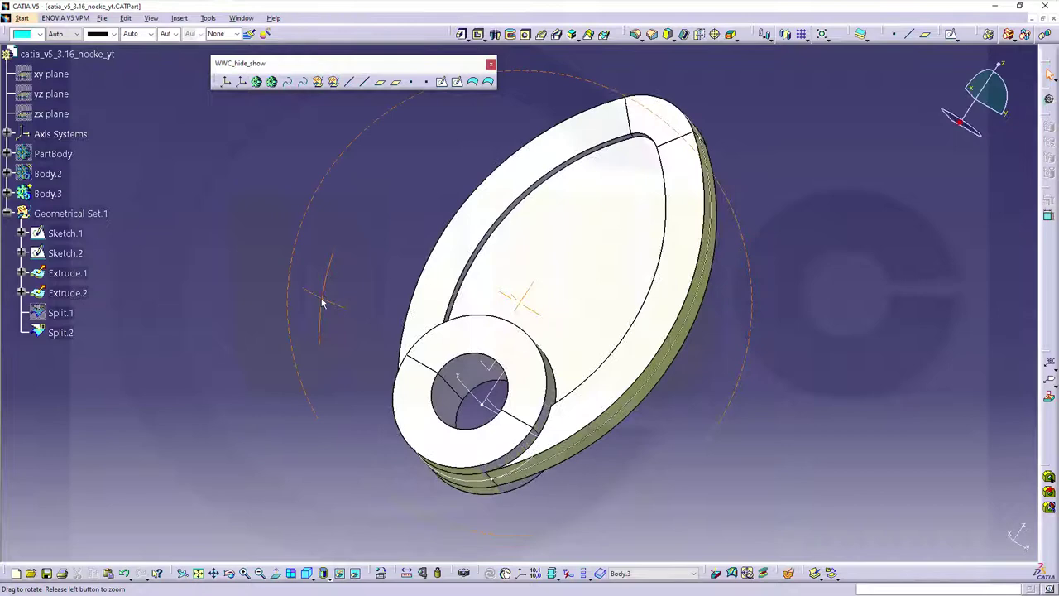
{"action": "left_click", "coordinate": [8, 194]}
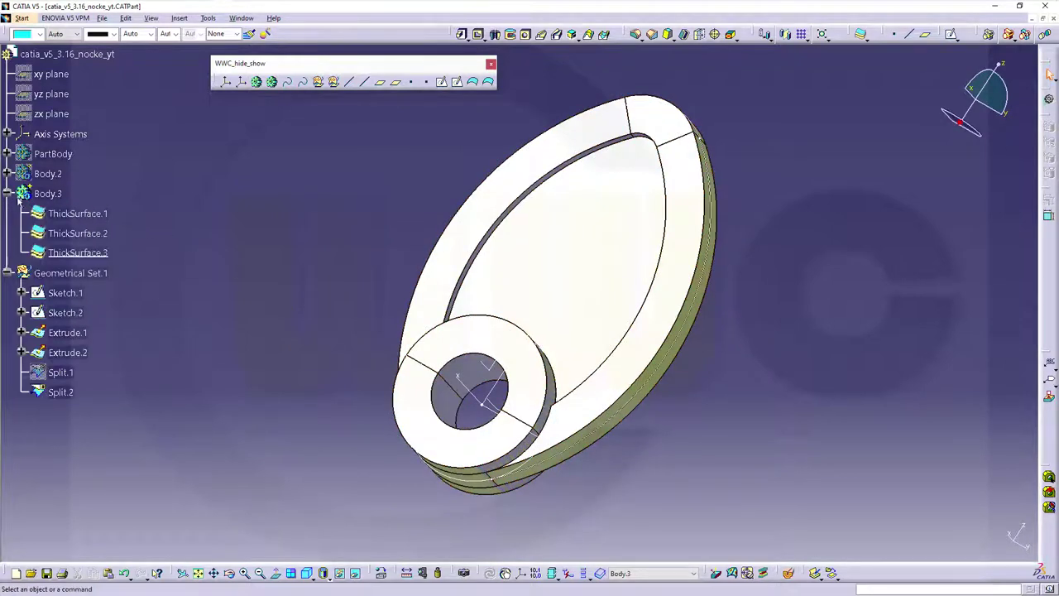
{"action": "middle_click_drag", "start_coordinate": [275, 278], "coordinate": [241, 246]}
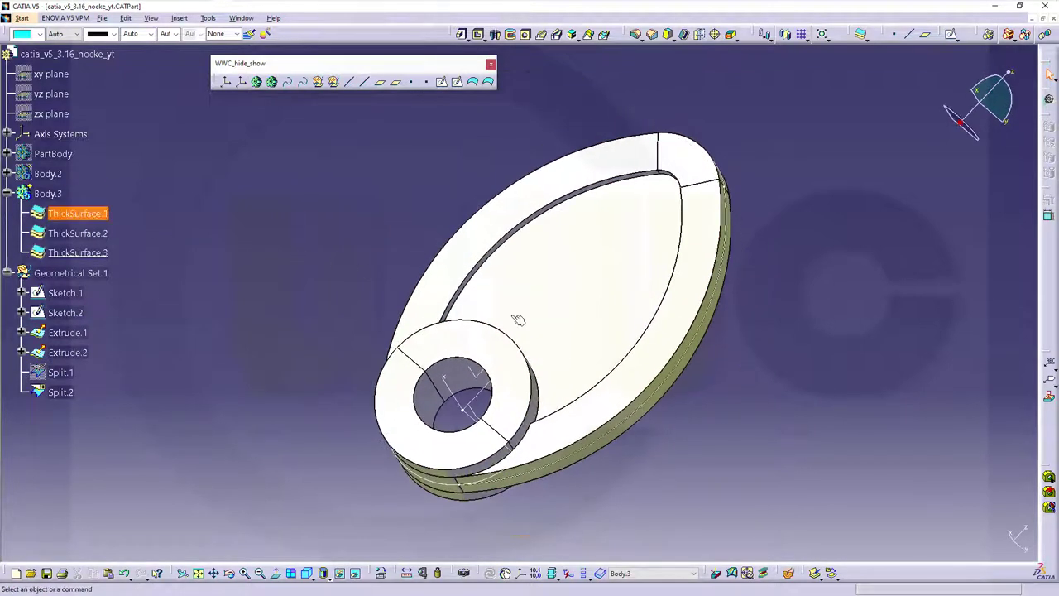
Step: Hide Geometrical Set.1 so that only the solid of Body.3 is displayed
{"action": "middle_click_drag", "start_coordinate": [508, 315], "coordinate": [631, 433]}
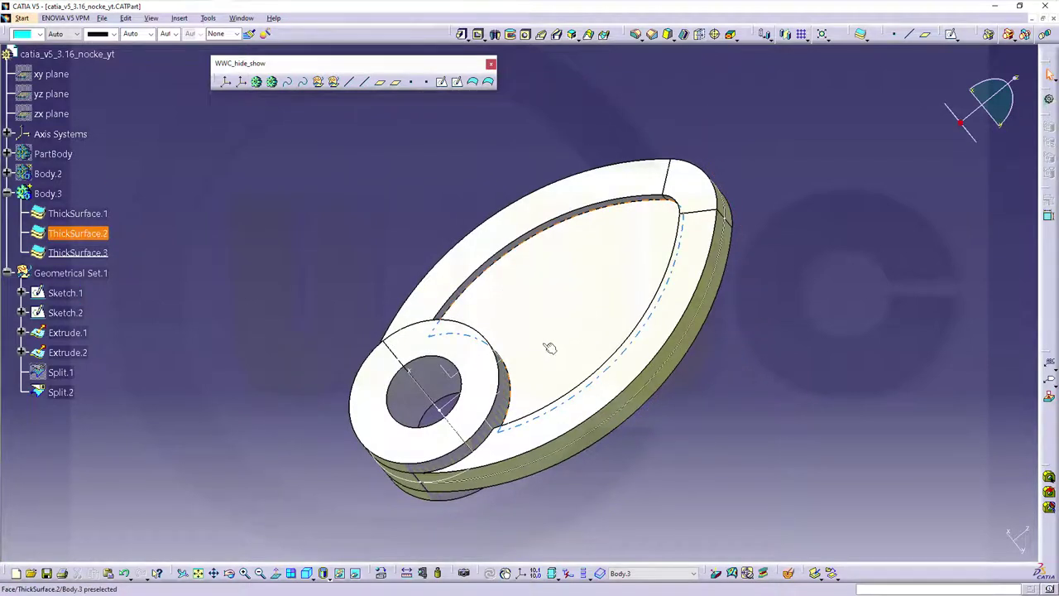
{"action": "right_click", "coordinate": [86, 279]}
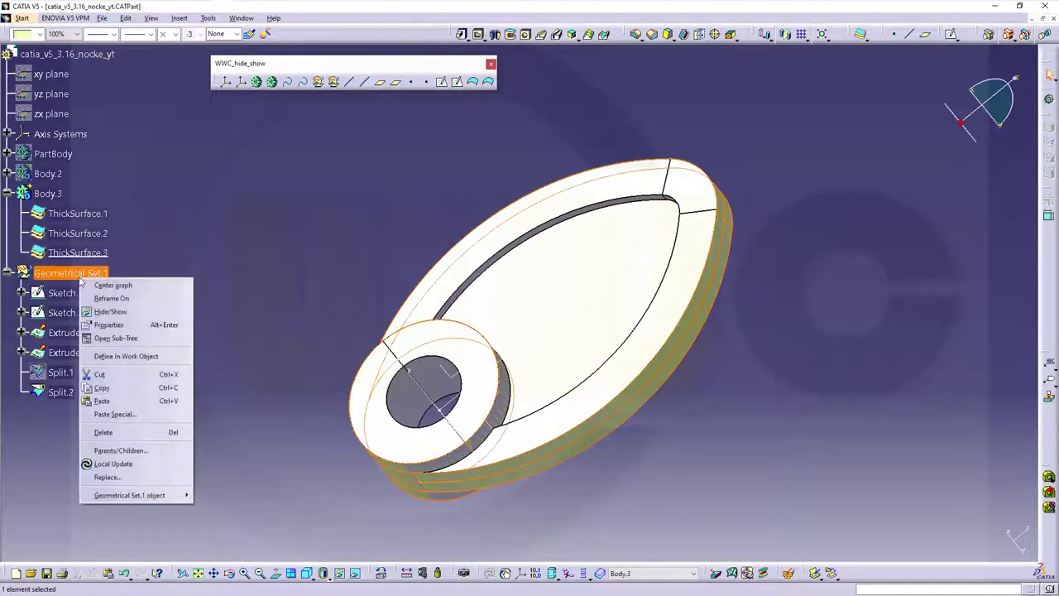
{"action": "left_click", "coordinate": [121, 313]}
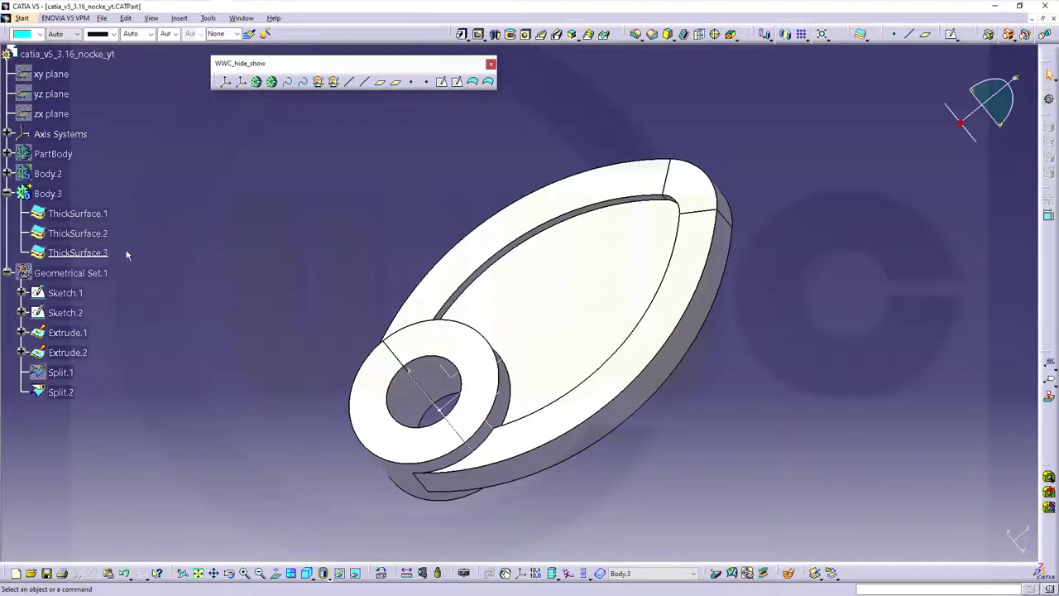
Step: Deactivate the web feature ThickSurface.2 in Body.3
{"action": "left_click", "coordinate": [87, 233]}
{"action": "right_click", "coordinate": [83, 235]}
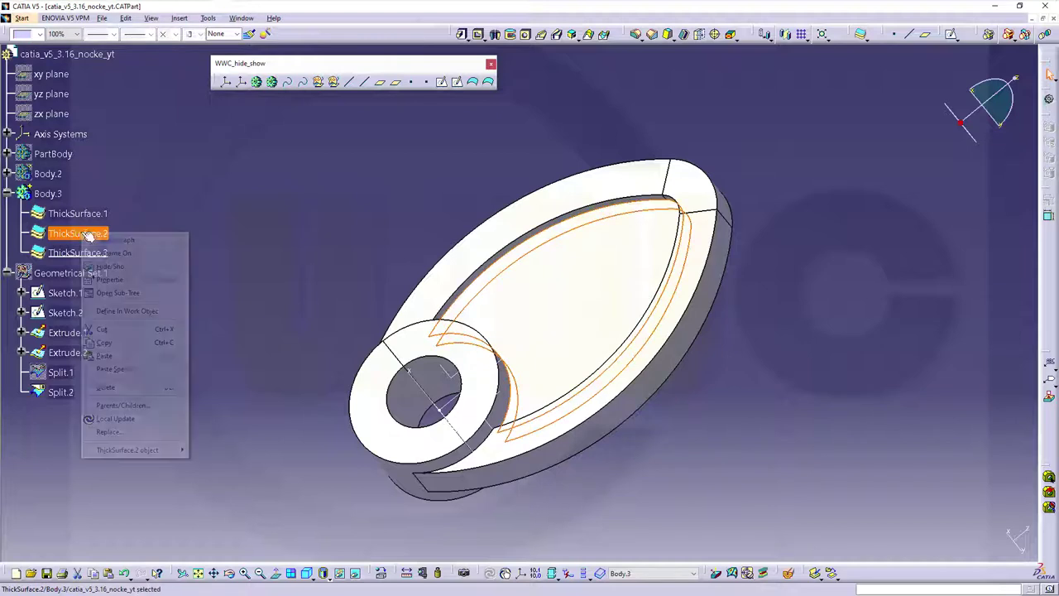
{"action": "mouse_move", "coordinate": [146, 453]}
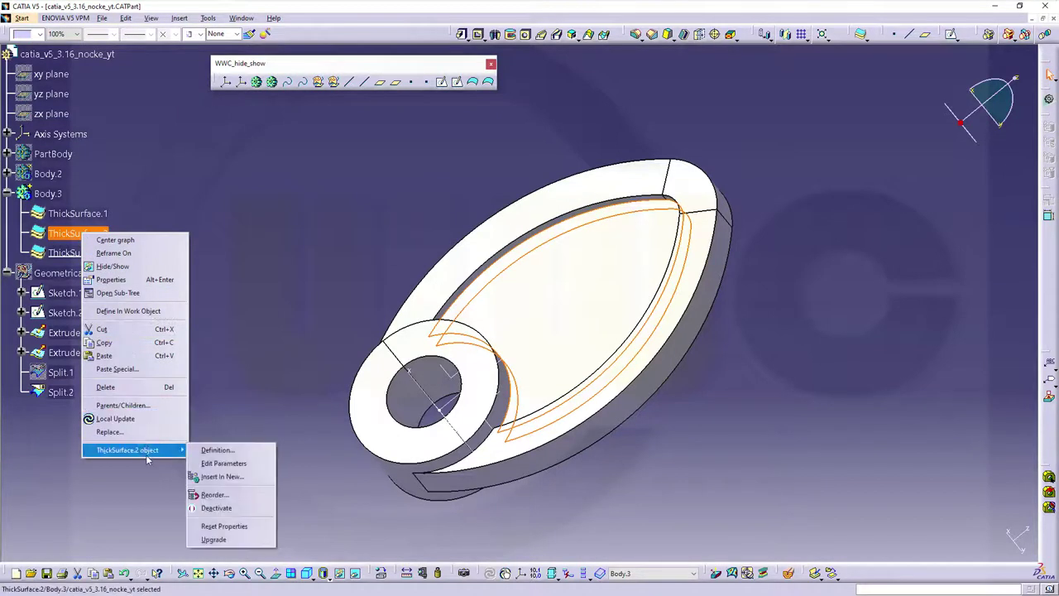
{"action": "left_click", "coordinate": [219, 507]}
{"action": "left_click", "coordinate": [333, 239]}
{"action": "middle_click_drag", "start_coordinate": [311, 166], "coordinate": [559, 425]}
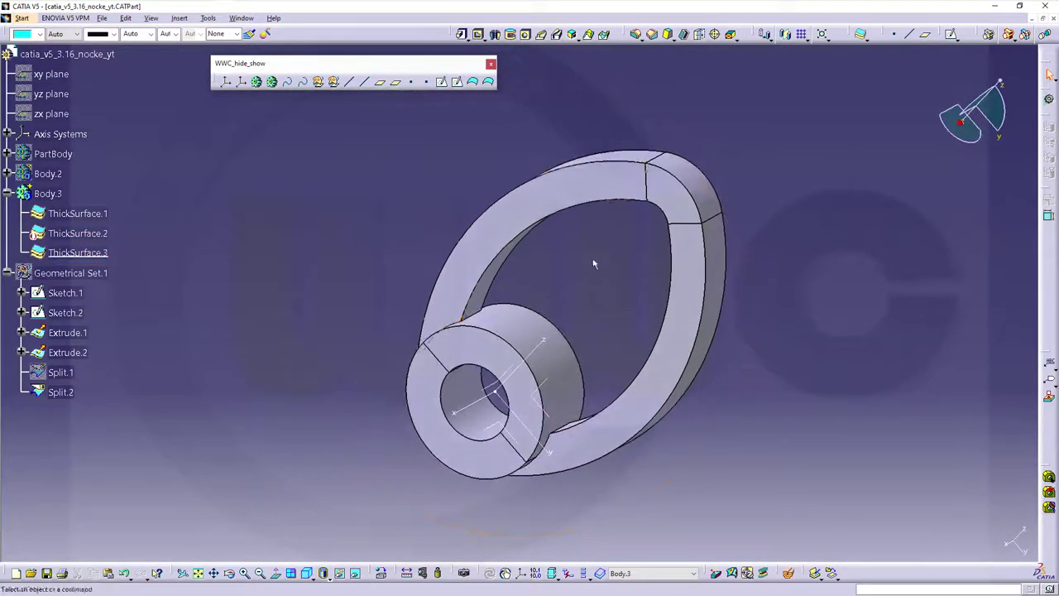
Step: Apply an 8 mm edge fillet to the two inner edges where the hub meets the rim
{"action": "left_click", "coordinate": [635, 34]}
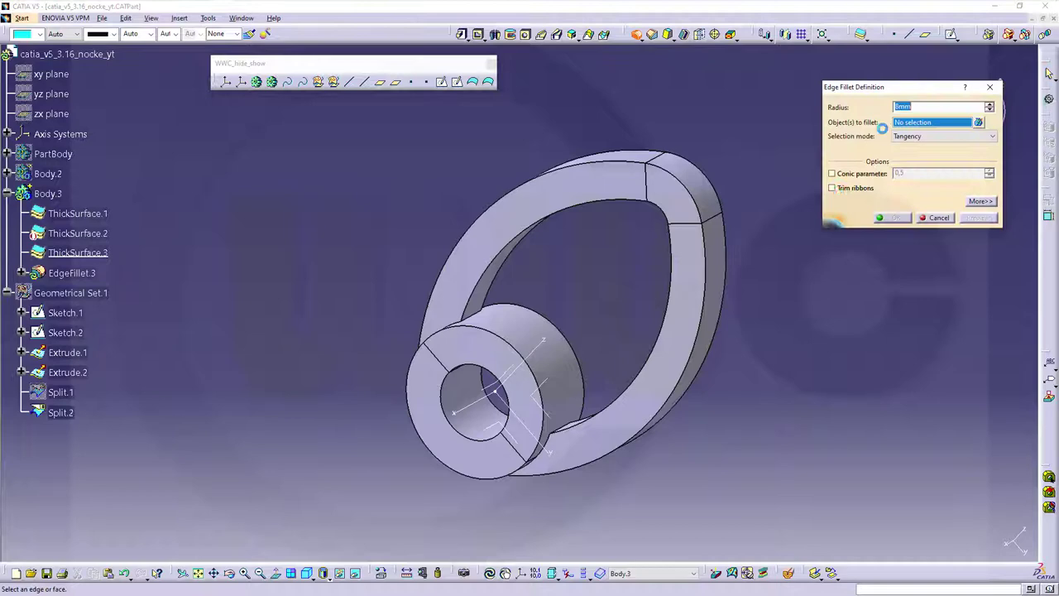
{"action": "middle_click_drag", "start_coordinate": [636, 299], "coordinate": [554, 275], "text": "ctrl"}
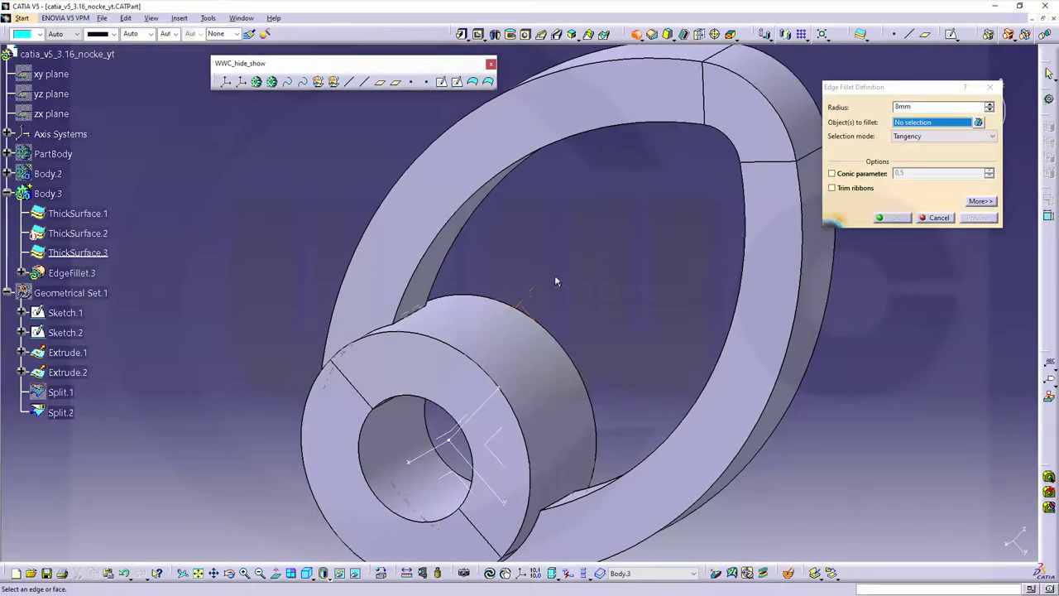
{"action": "left_click", "coordinate": [416, 319]}
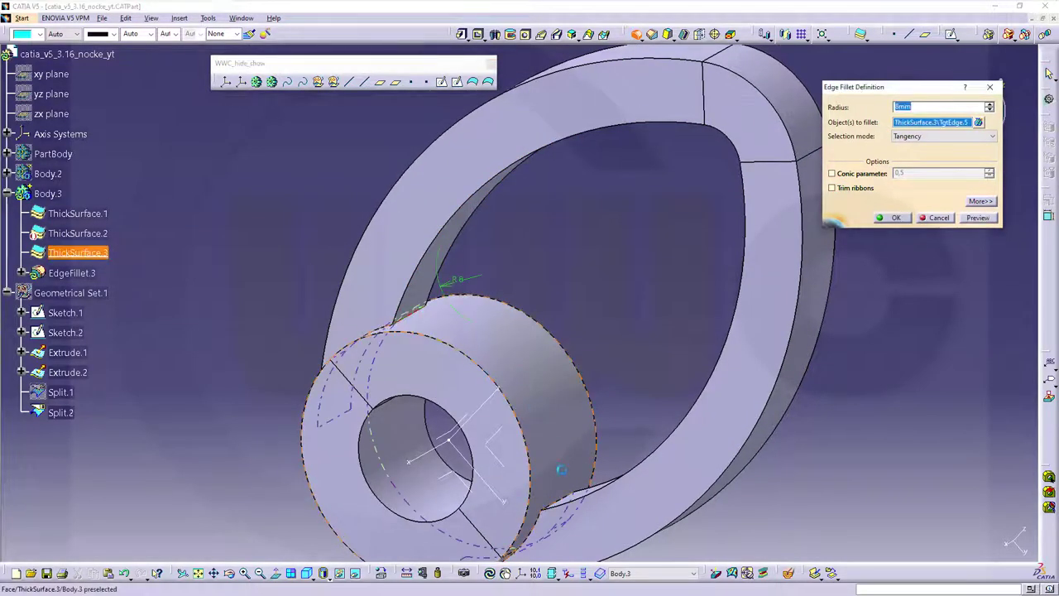
{"action": "middle_click_drag", "start_coordinate": [560, 468], "coordinate": [480, 385]}
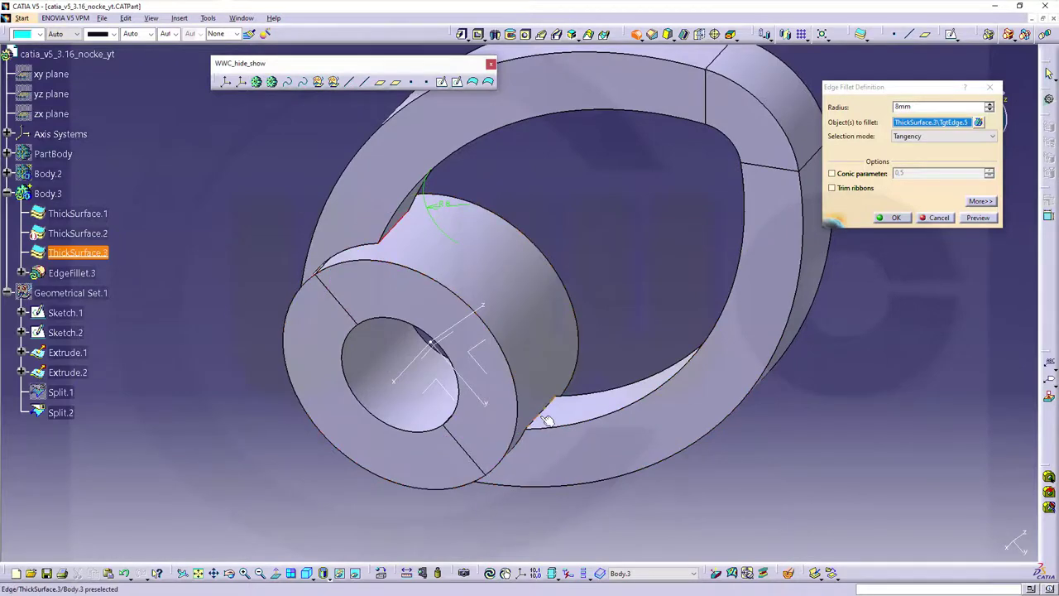
{"action": "left_click", "coordinate": [894, 218]}
{"action": "middle_click_drag", "start_coordinate": [896, 218], "coordinate": [244, 209]}
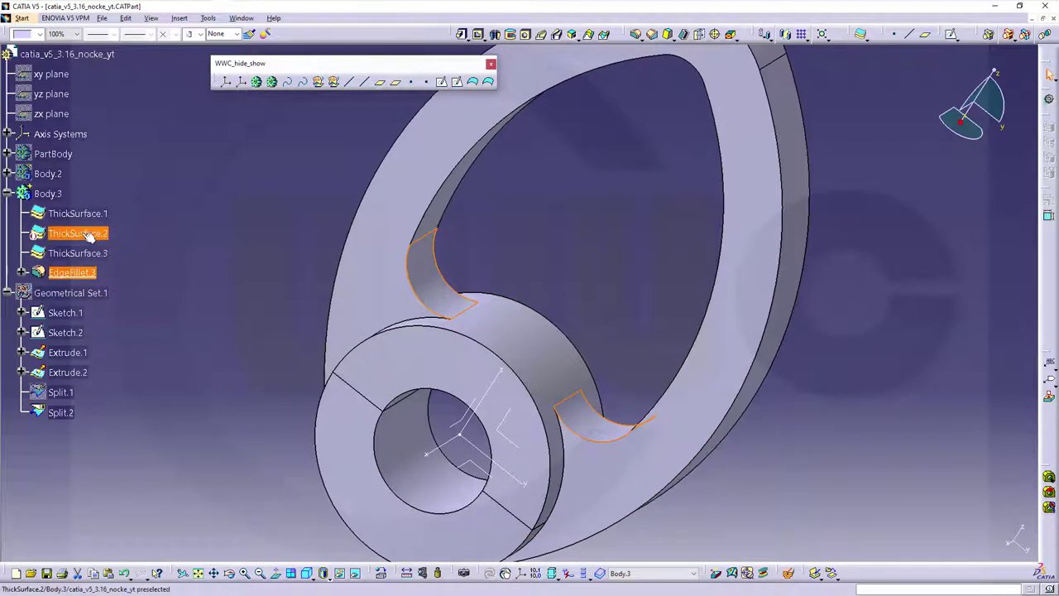
Step: Reactivate the web feature ThickSurface.2 and dismiss the update diagnosis
{"action": "right_click", "coordinate": [108, 238]}
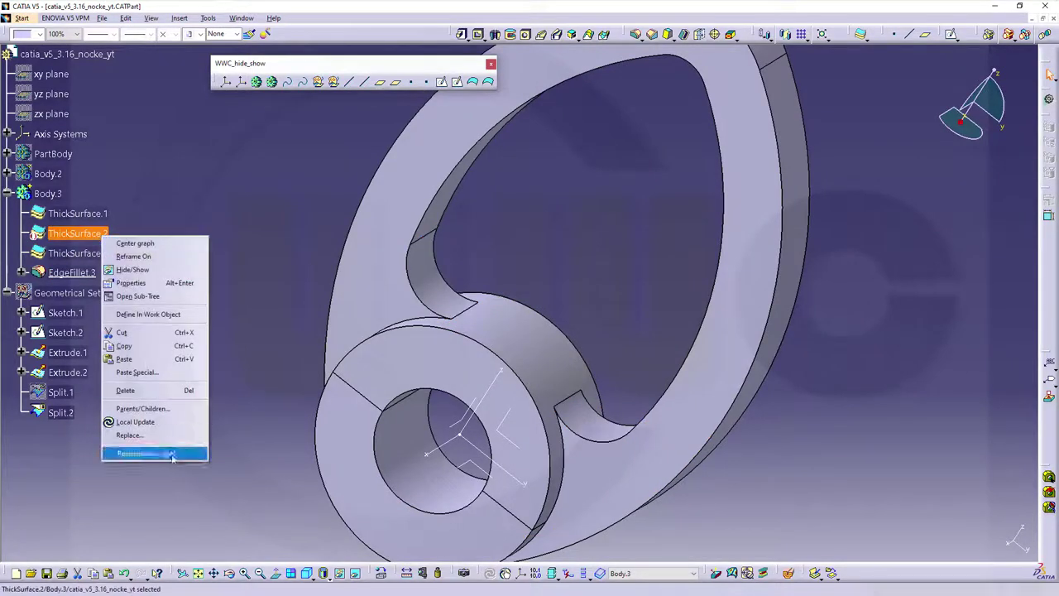
{"action": "mouse_move", "coordinate": [181, 457]}
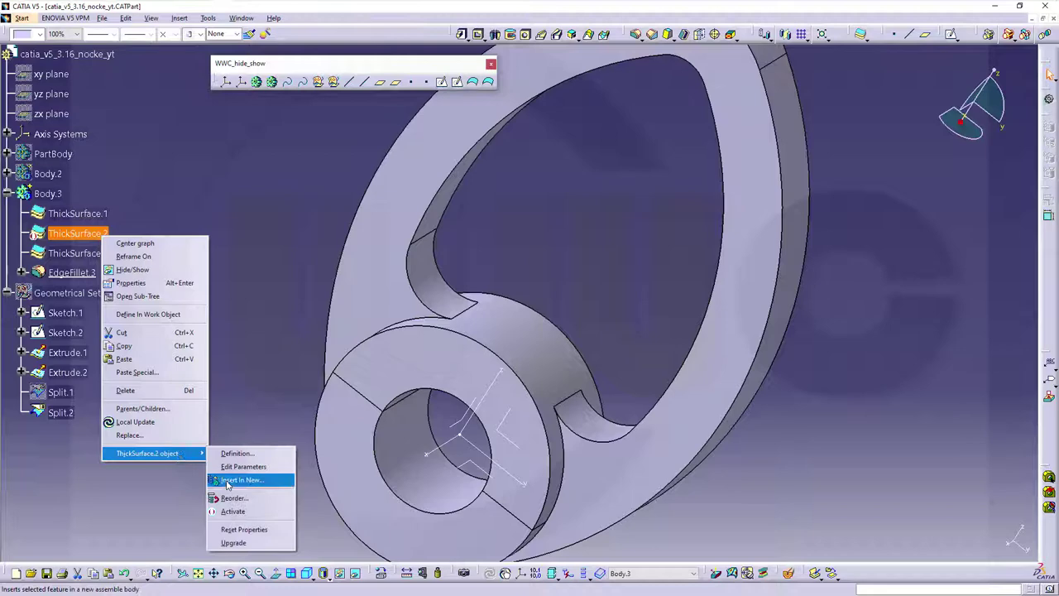
{"action": "left_click", "coordinate": [236, 512]}
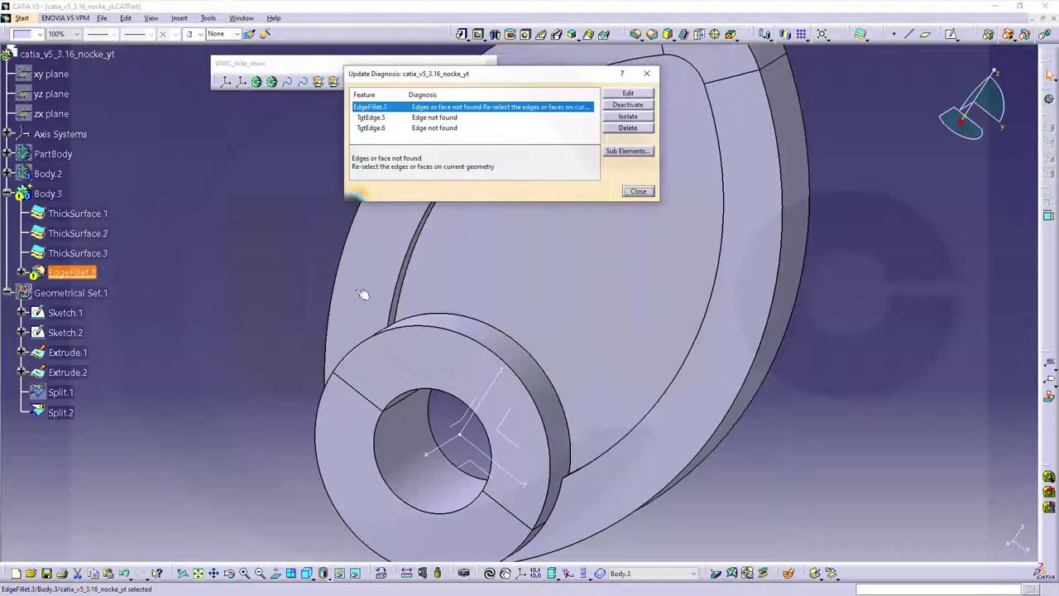
{"action": "middle_click_drag", "start_coordinate": [362, 294], "coordinate": [613, 212]}
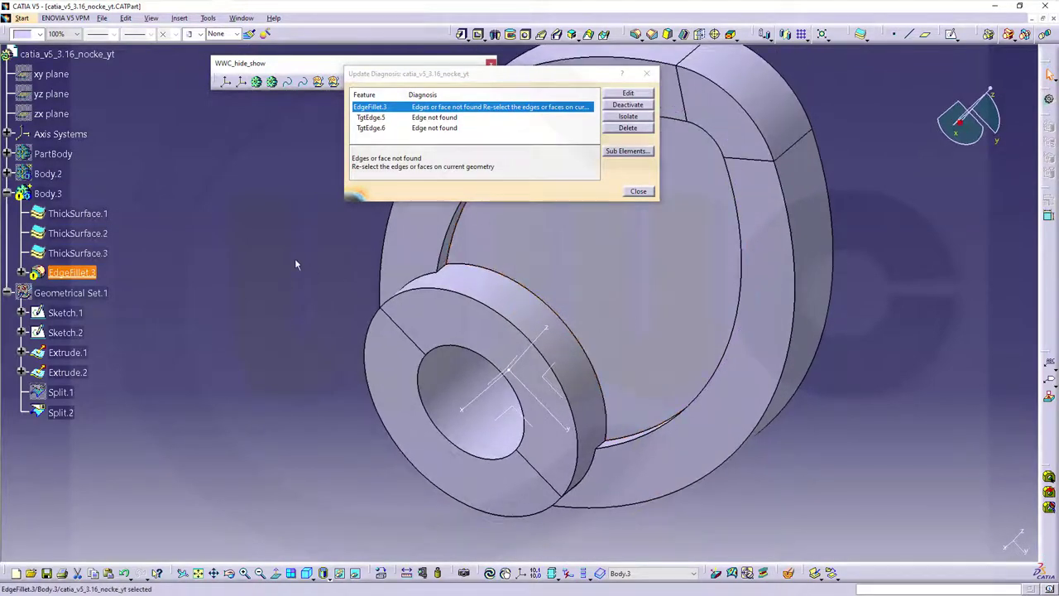
{"action": "left_click", "coordinate": [638, 191]}
{"action": "middle_click_drag", "start_coordinate": [332, 230], "coordinate": [394, 201]}
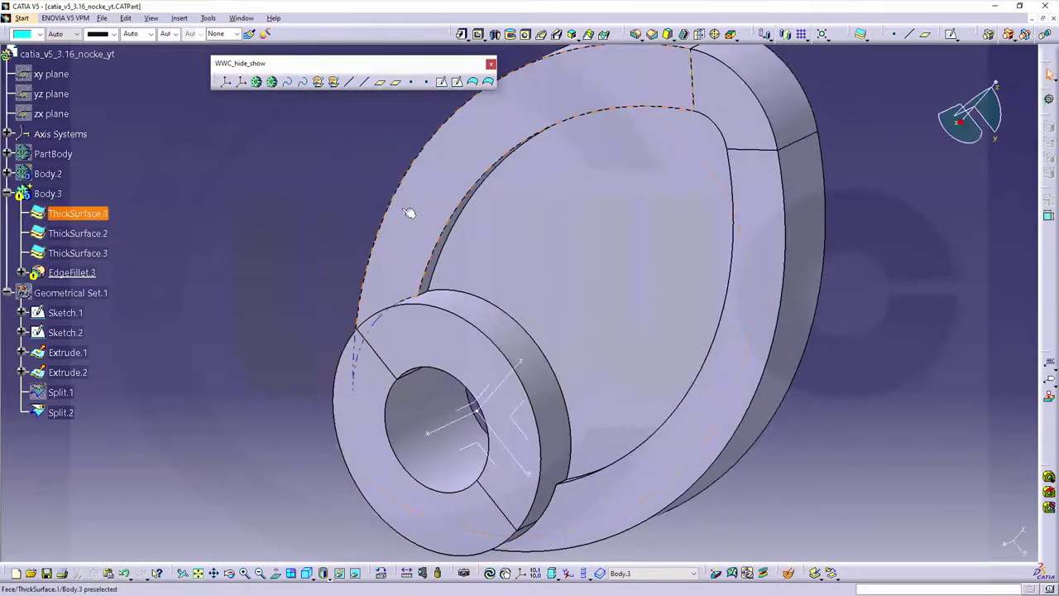
Step: Reorder ThickSurface.2 to come after EdgeFillet.3 in Body.3
{"action": "right_click", "coordinate": [91, 236]}
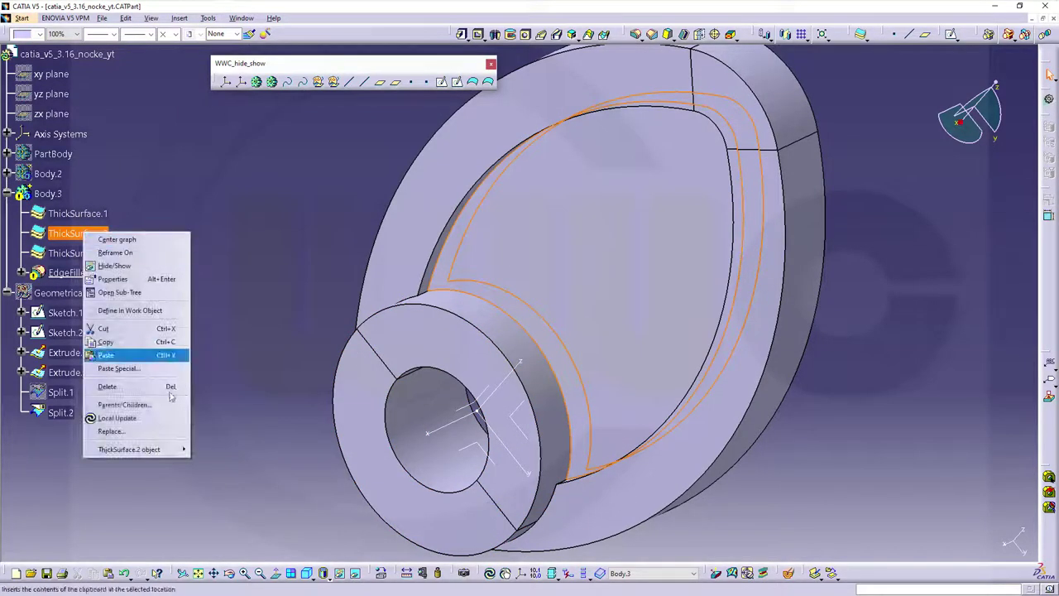
{"action": "mouse_move", "coordinate": [153, 454]}
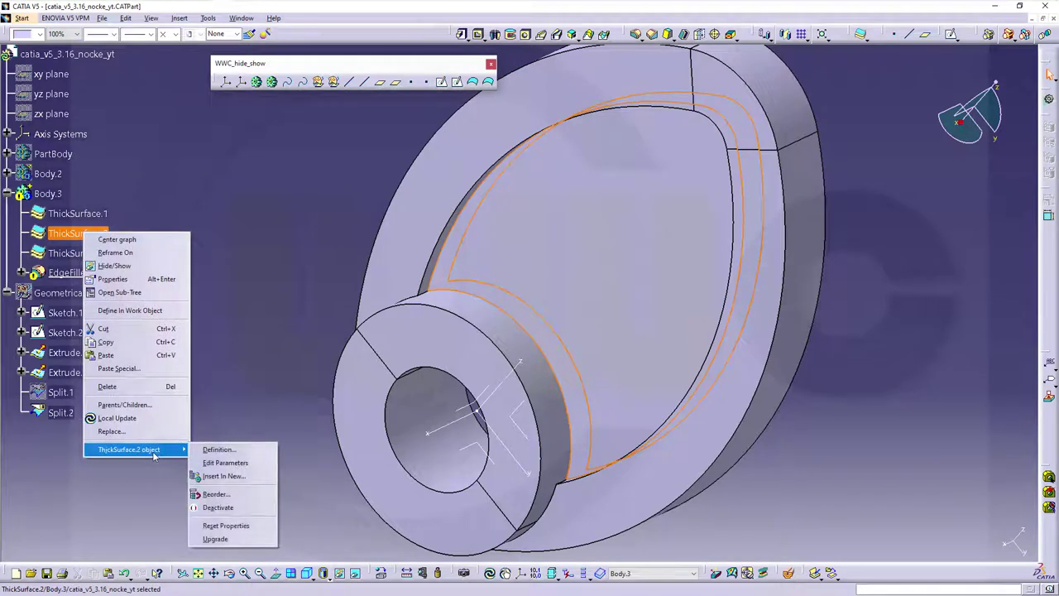
{"action": "left_click", "coordinate": [217, 494]}
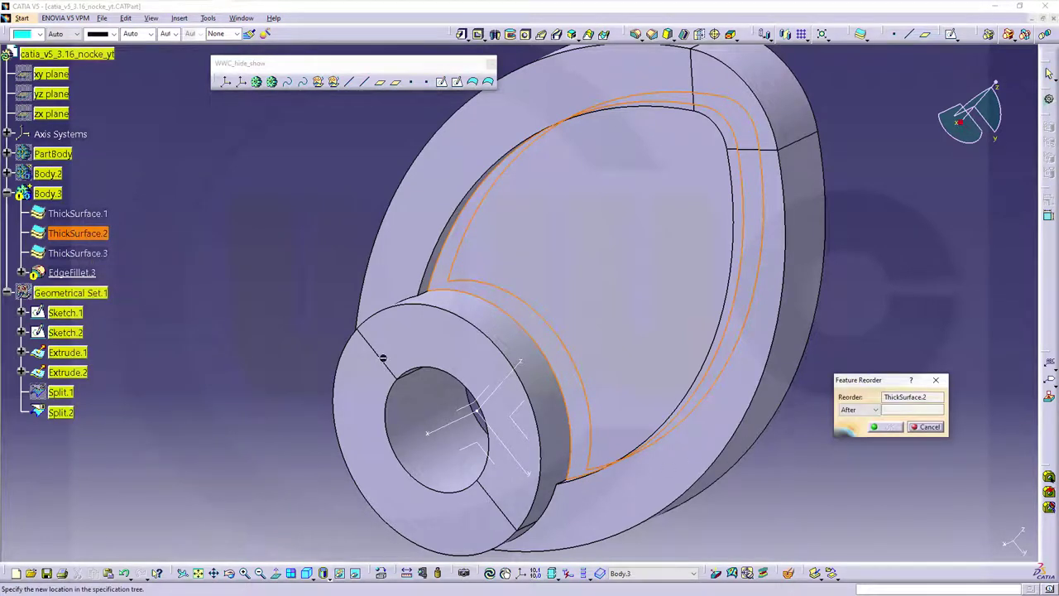
{"action": "left_click", "coordinate": [79, 278]}
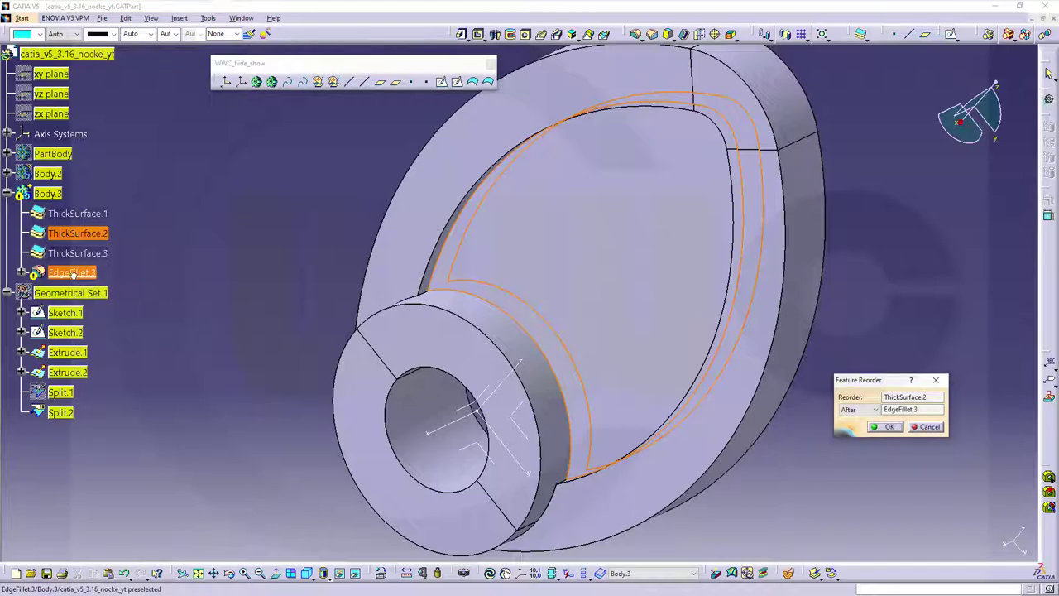
{"action": "left_click", "coordinate": [885, 426]}
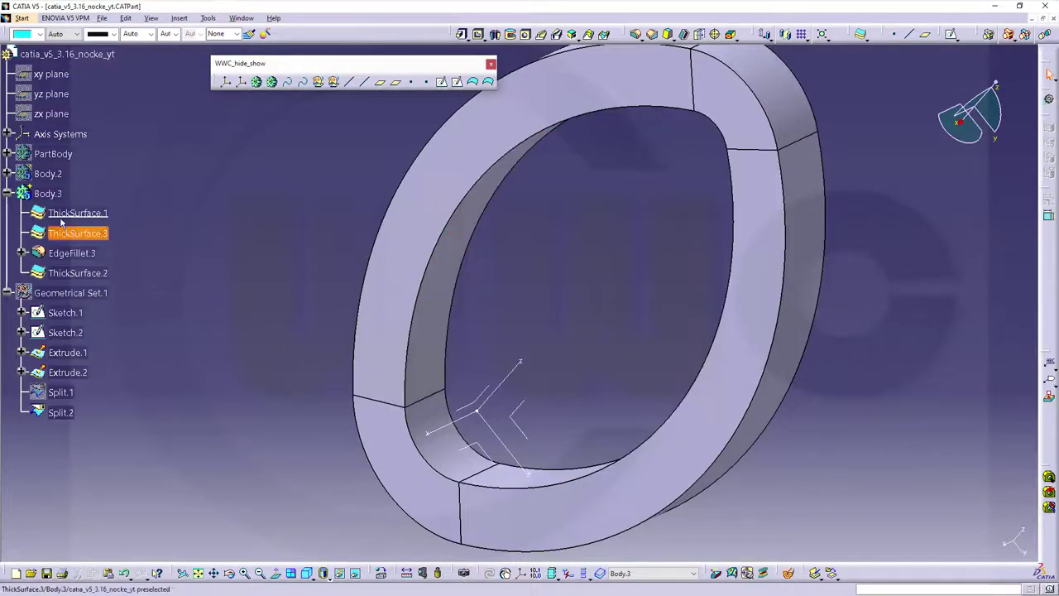
Step: Define ThickSurface.2 as the in-work object and inspect the filleted cam
{"action": "left_click", "coordinate": [91, 273]}
{"action": "right_click", "coordinate": [91, 273]}
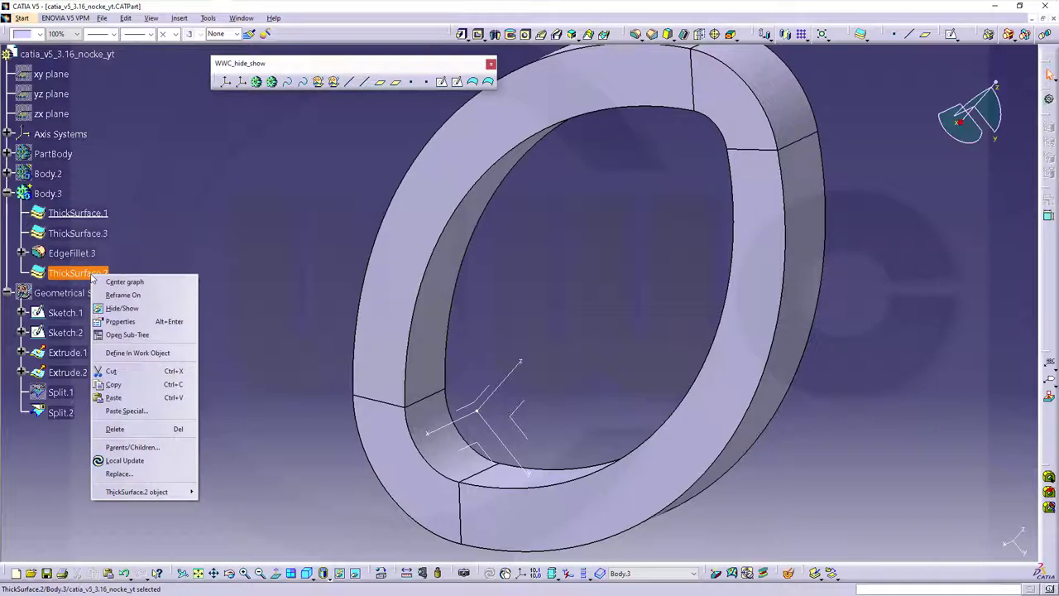
{"action": "left_click", "coordinate": [138, 353]}
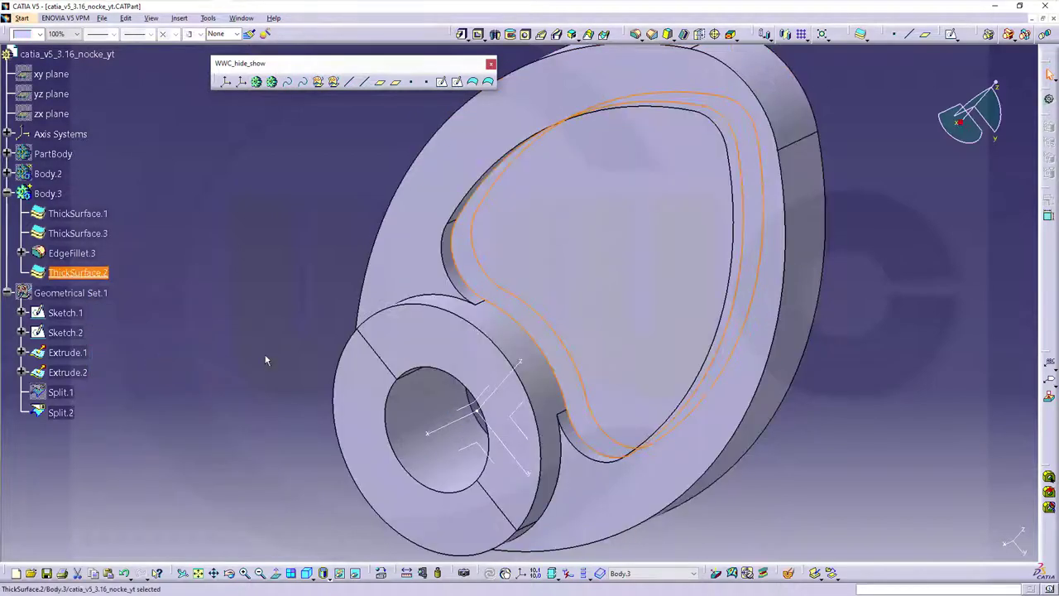
{"action": "middle_click_drag", "start_coordinate": [291, 274], "coordinate": [612, 303]}
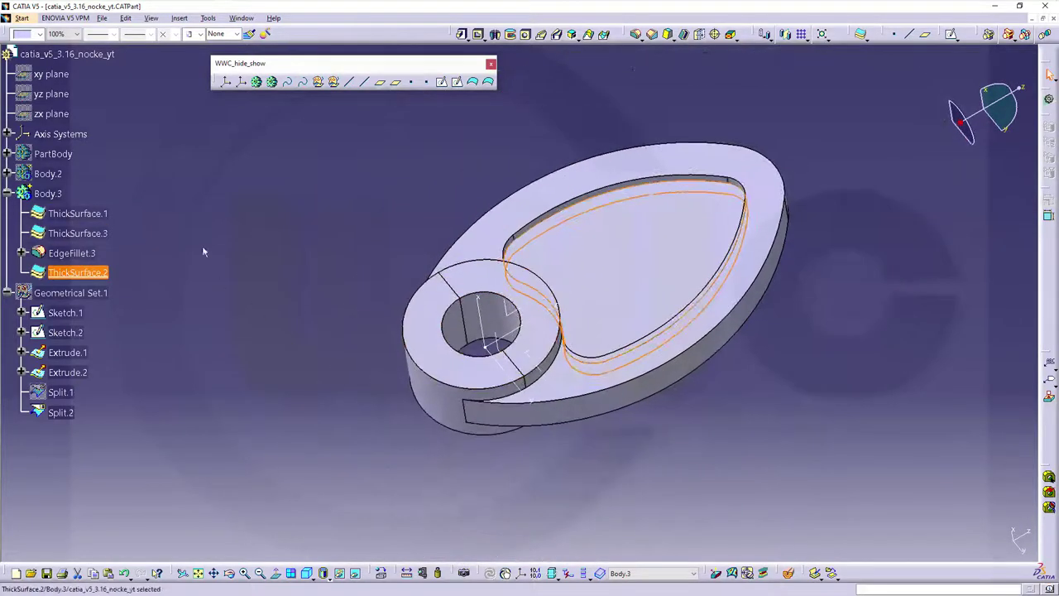